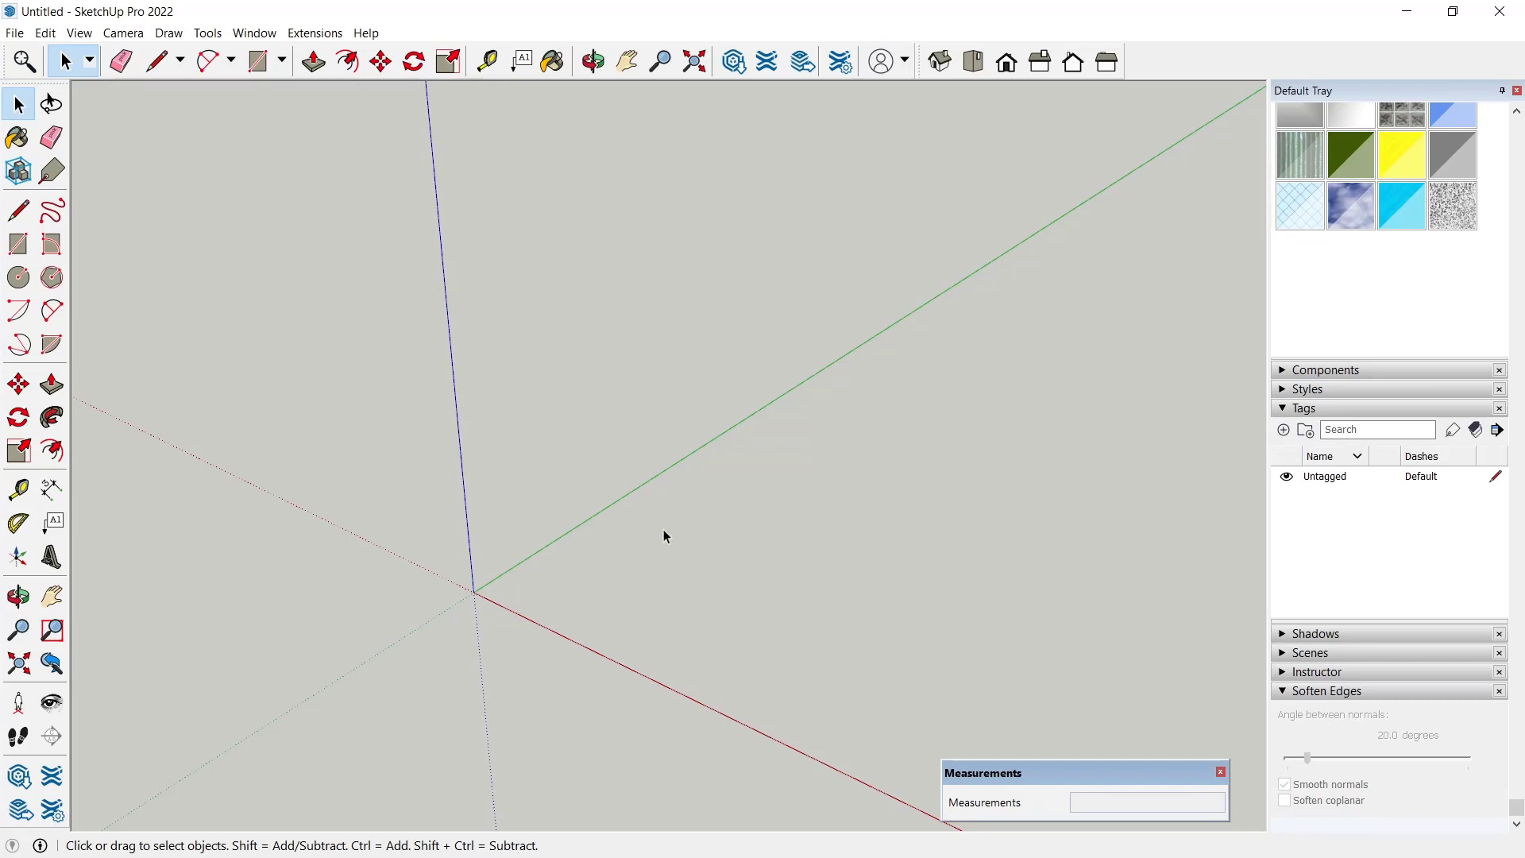
- Create one guide parallel to the green axis, offset about 359 mm, and another parallel to the red axis with Tape Measure
click(18, 492)
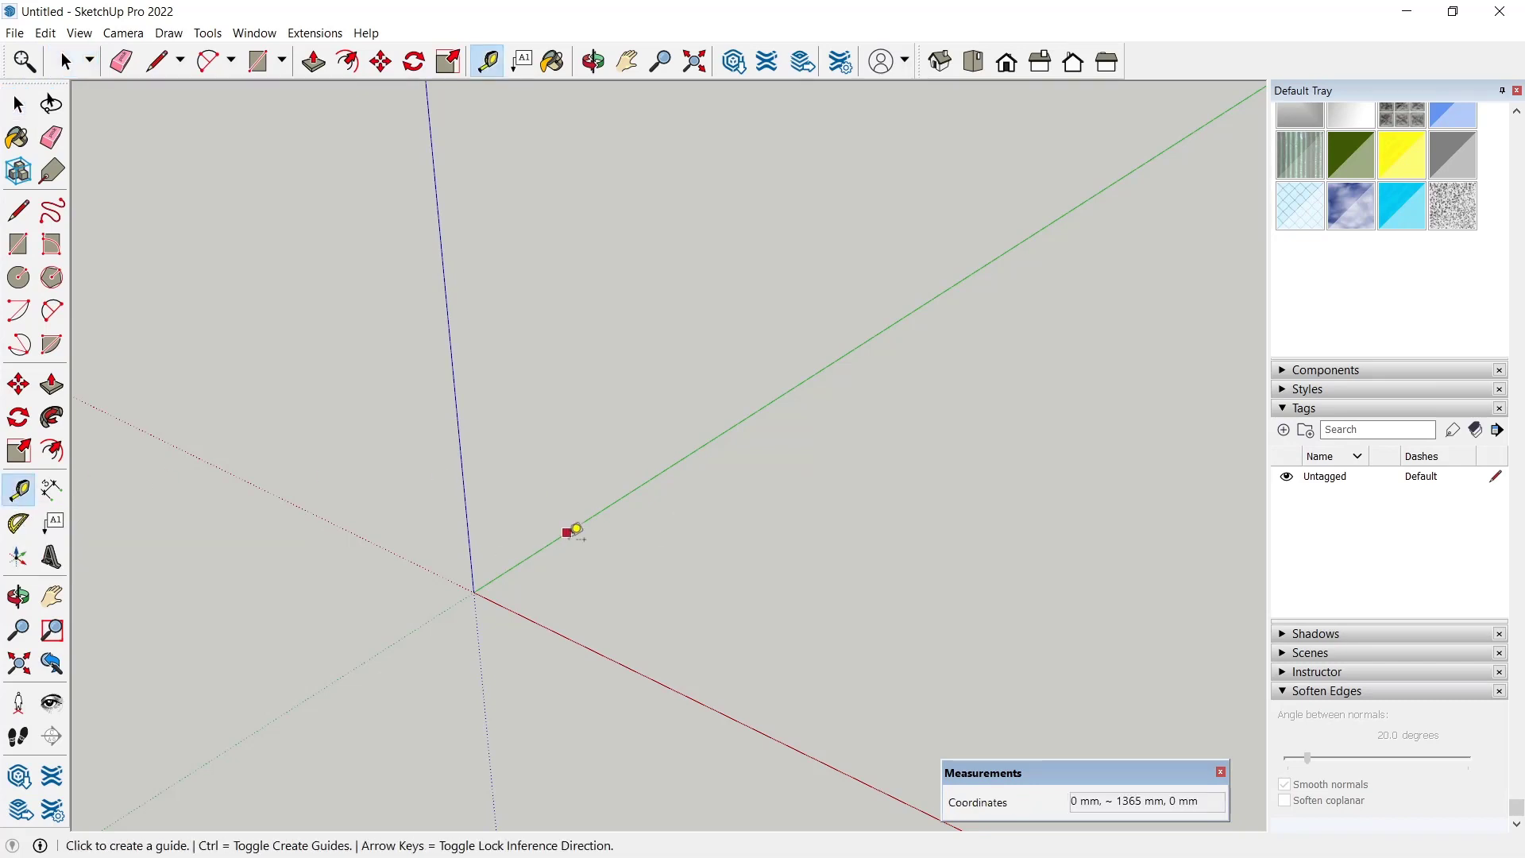
click(535, 552)
click(582, 545)
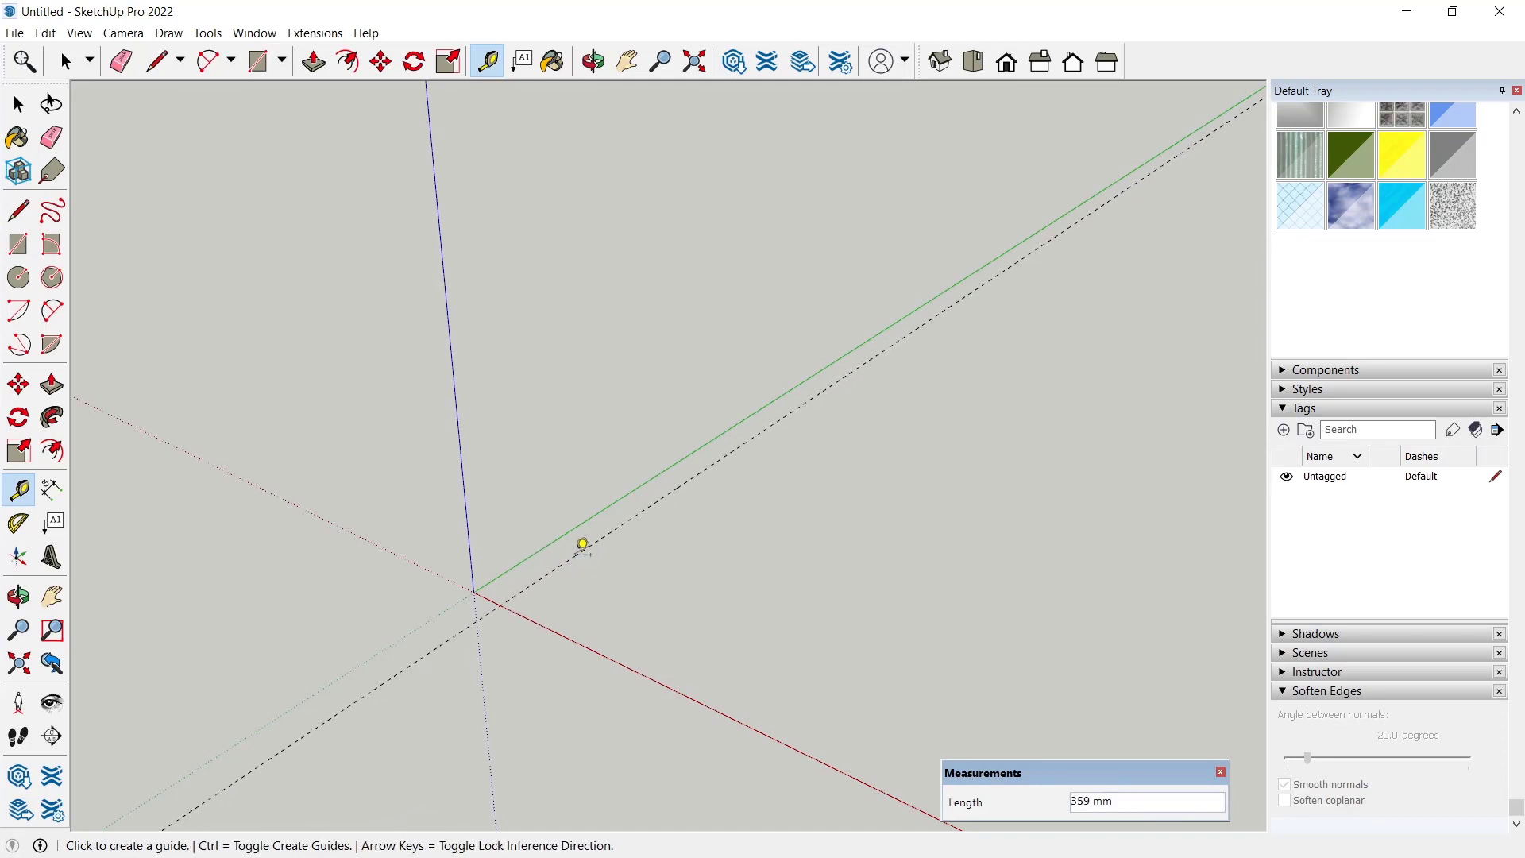
click(584, 640)
click(704, 491)
- Add a parallel guide 4000 mm from each of the two existing guides to lay out a square
click(703, 470)
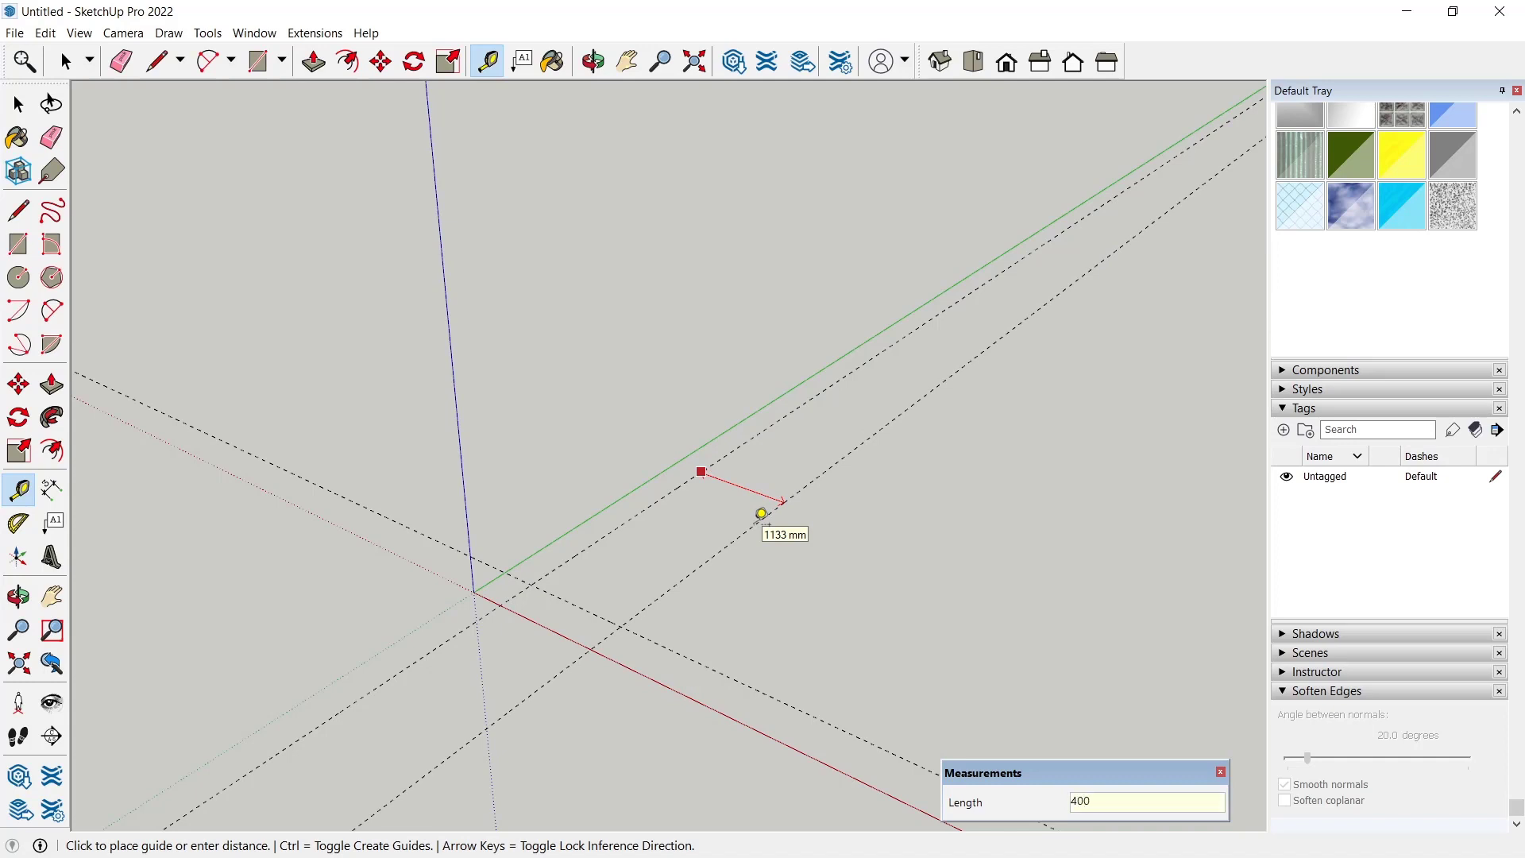
key(Return)
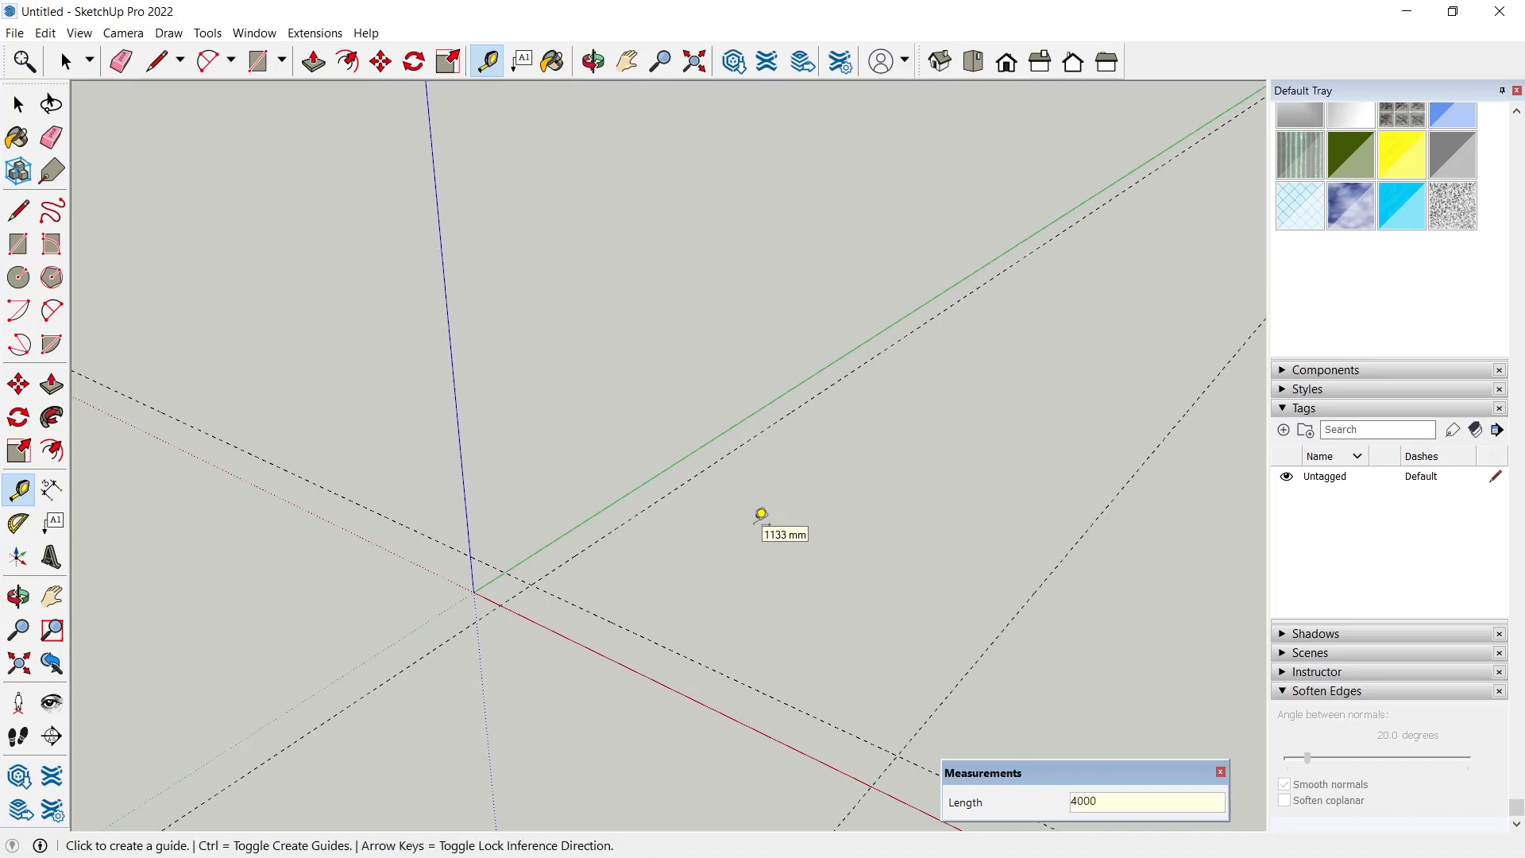
click(710, 667)
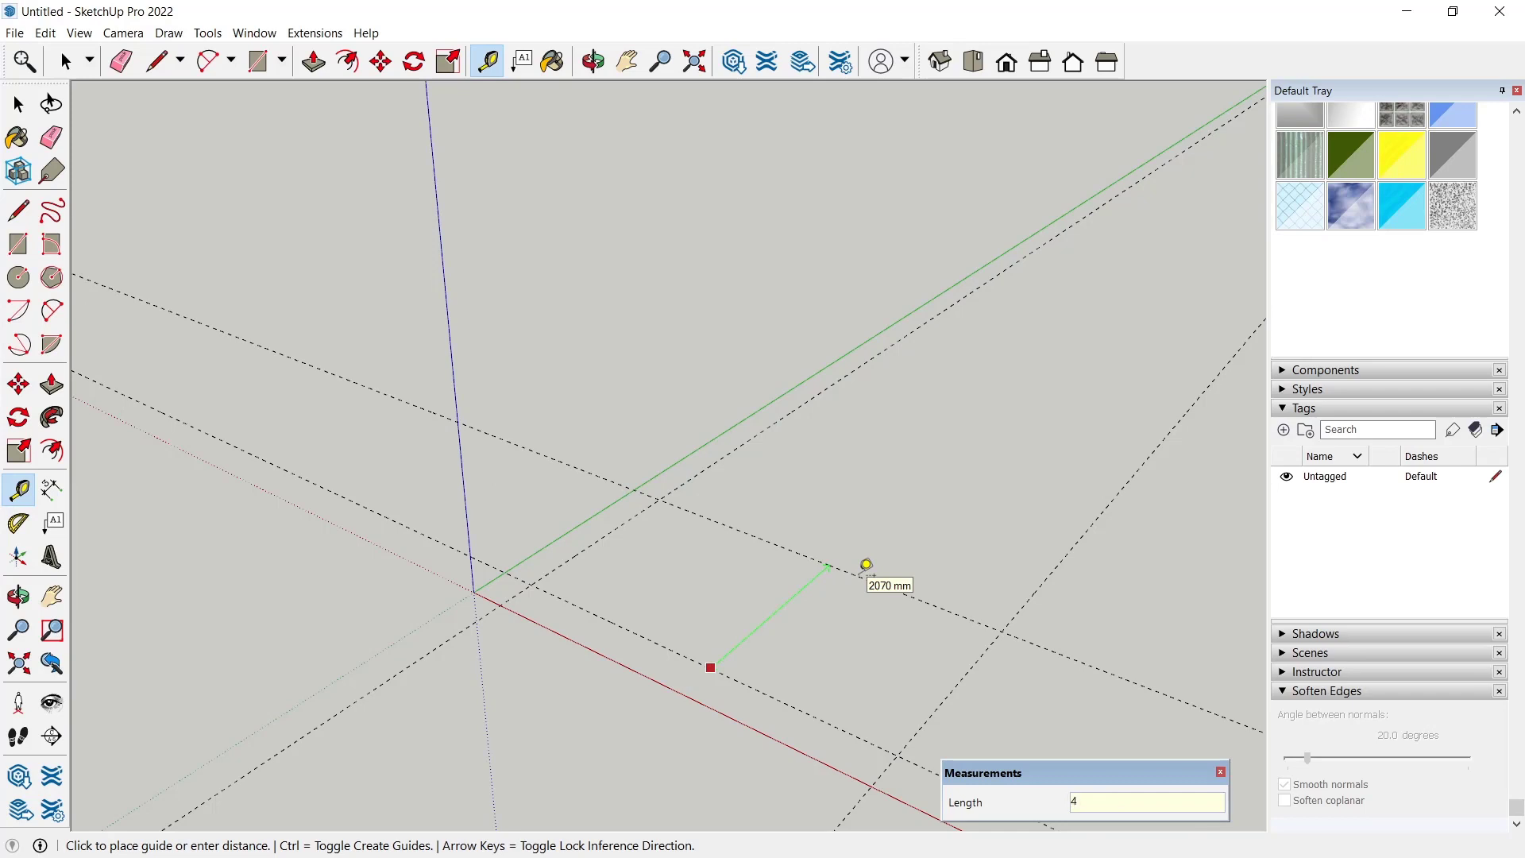
text(4000)
key(Return)
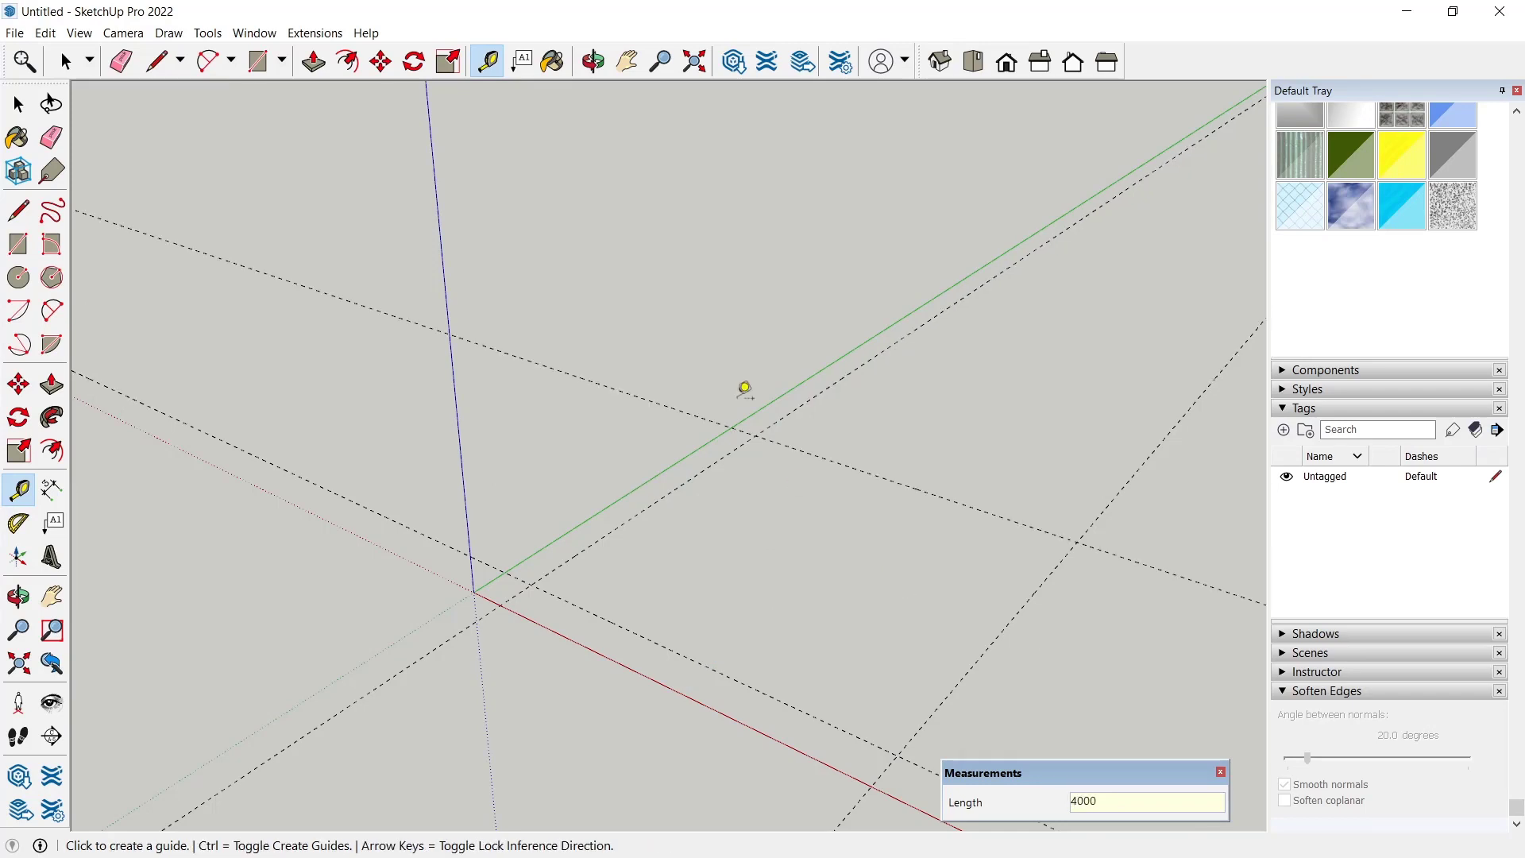
key(space)
- Draw a 4000 mm by 4000 mm floor rectangle between the opposite guide intersections
click(19, 243)
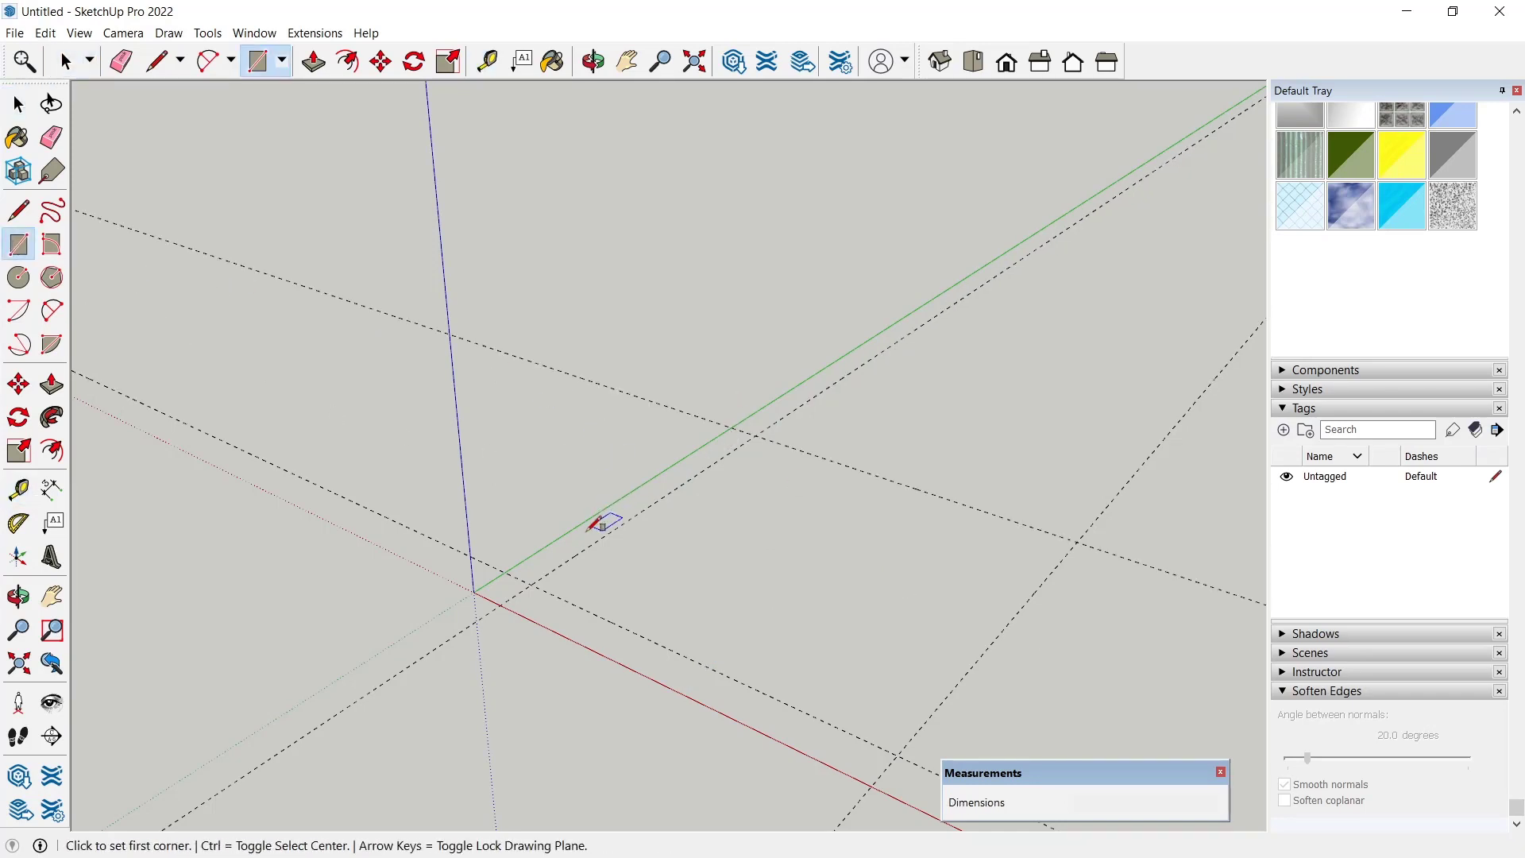
click(532, 585)
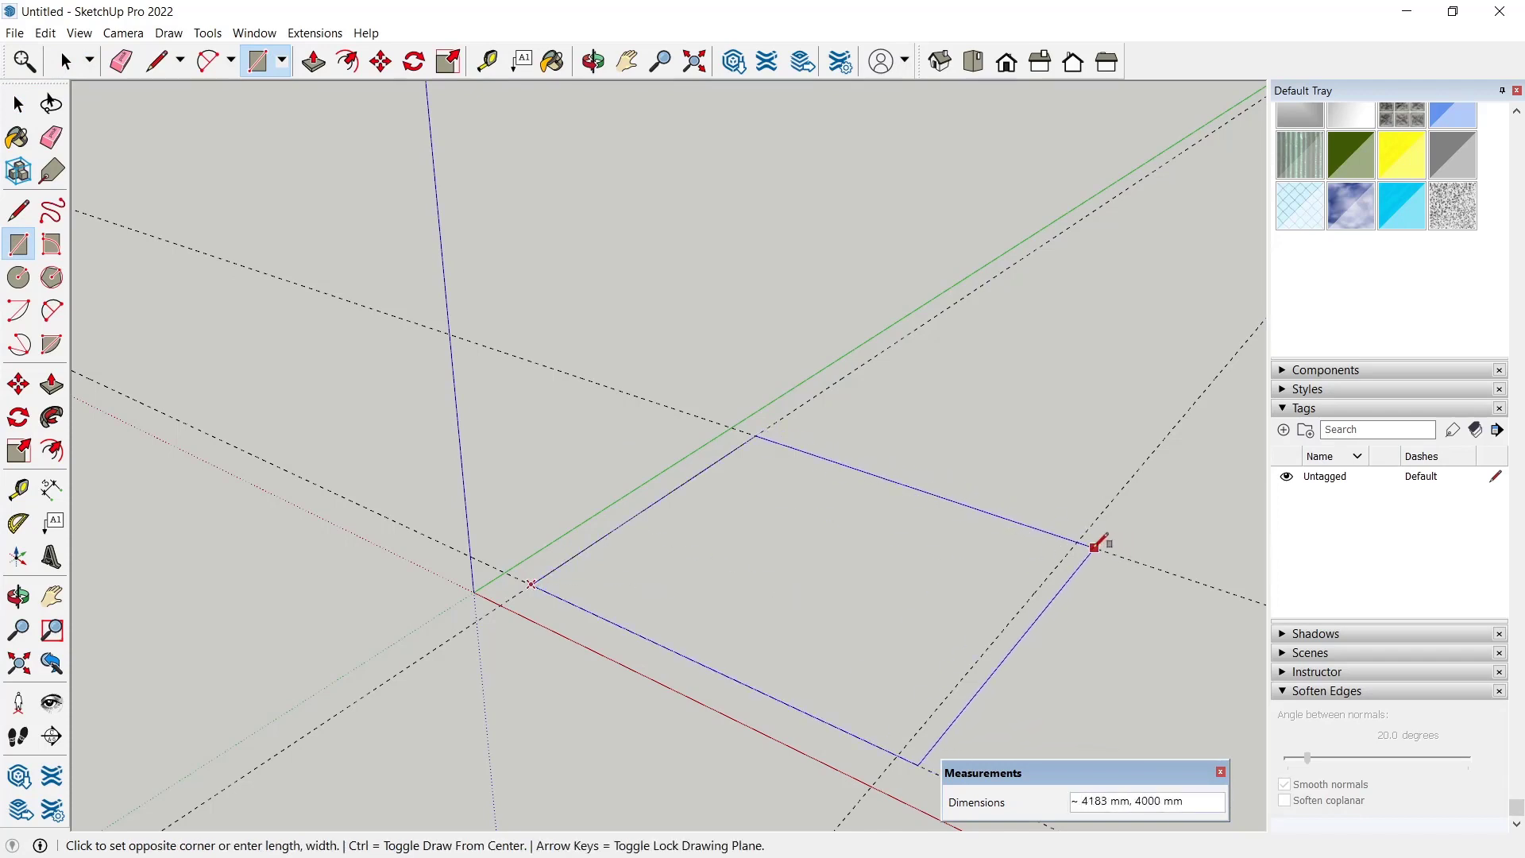
click(1078, 542)
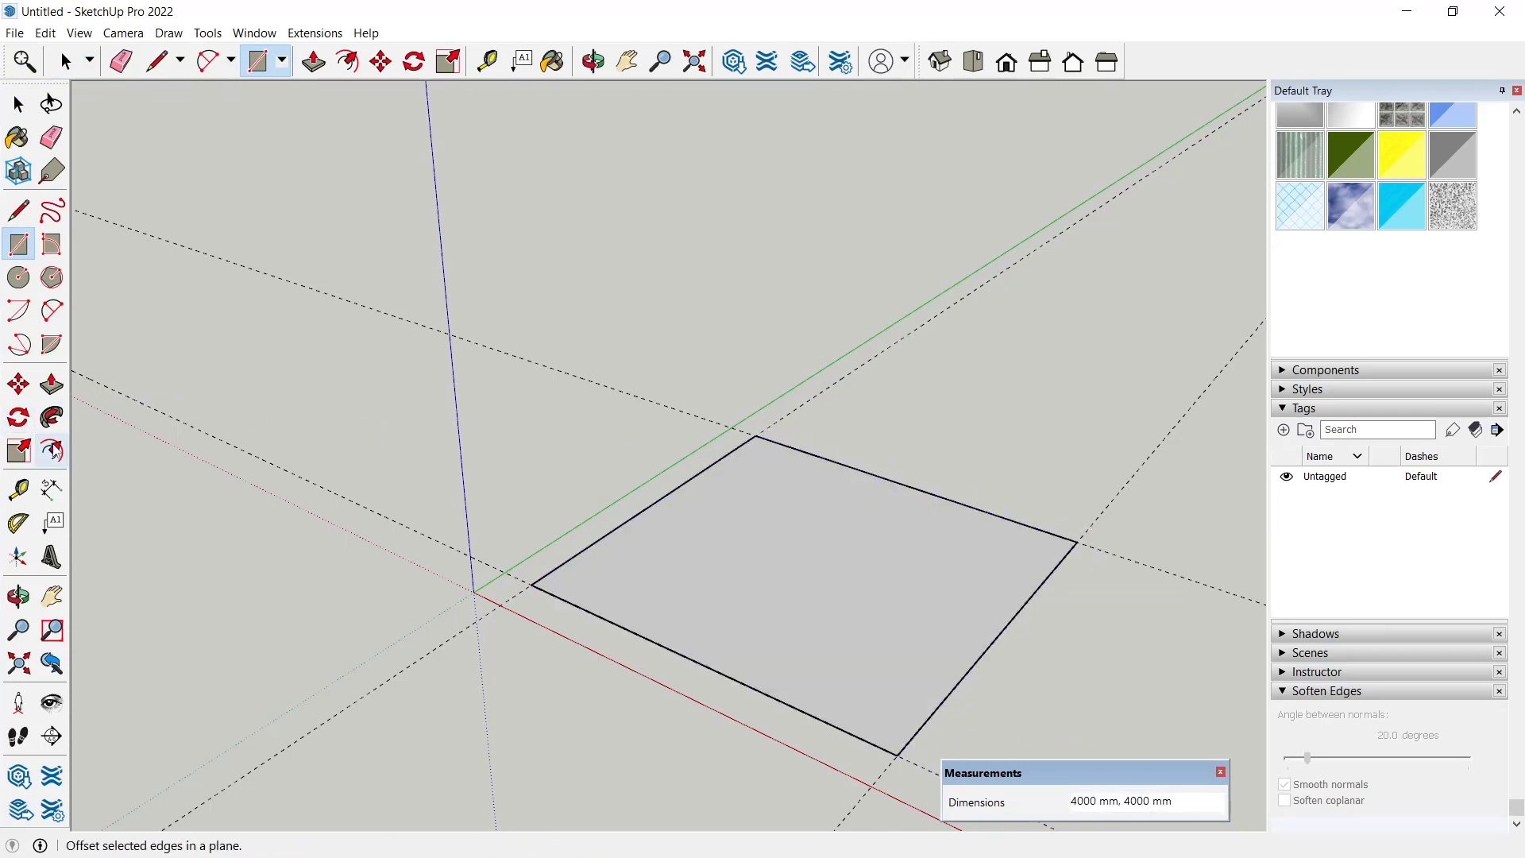
- Offset the floor rectangle's edges inward by 150 mm to outline the walls
click(52, 450)
click(840, 565)
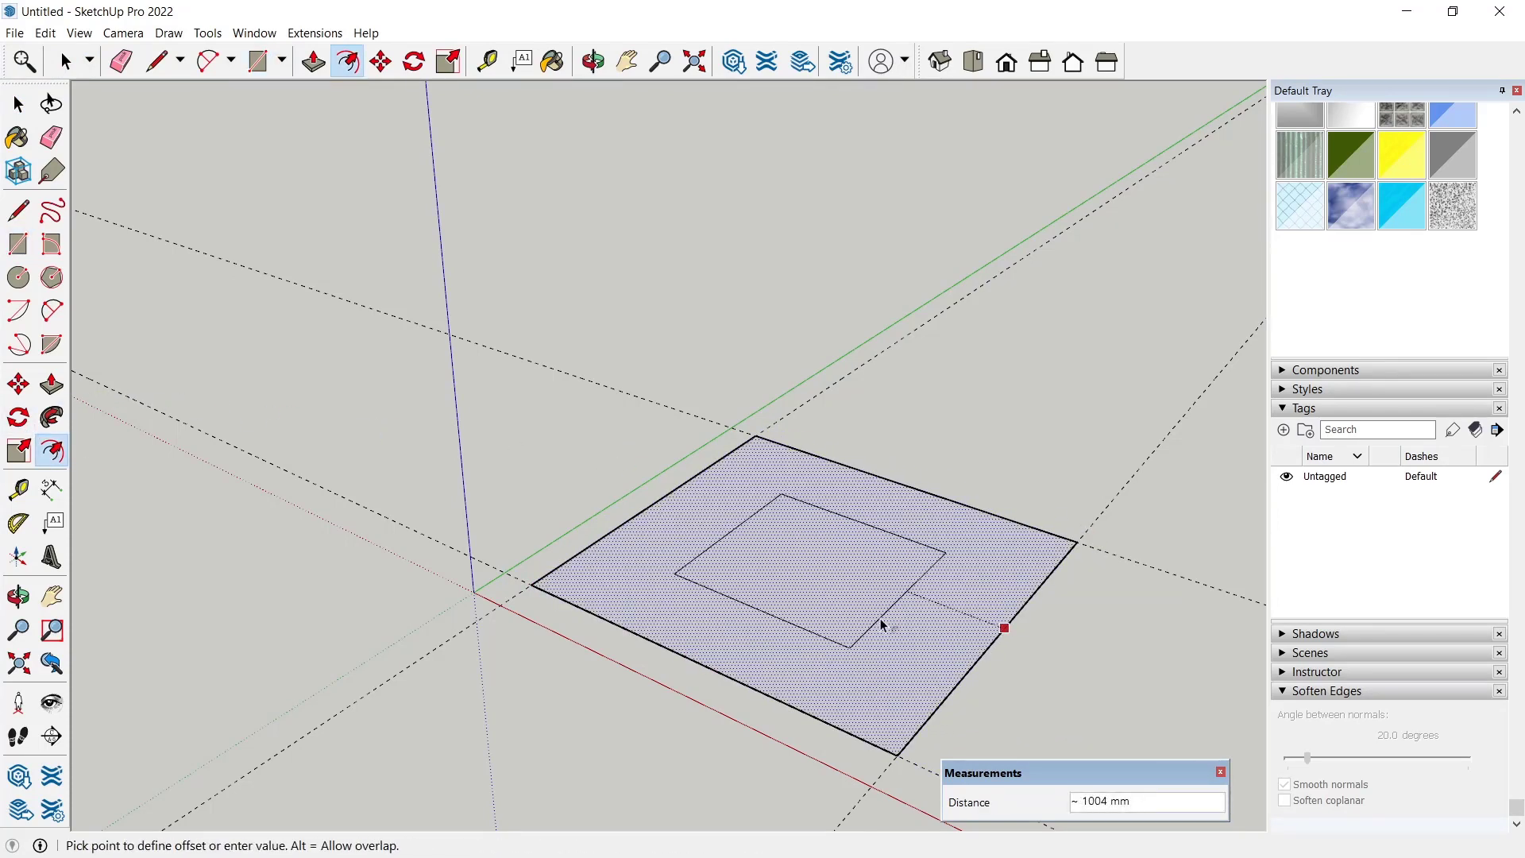
key(Return)
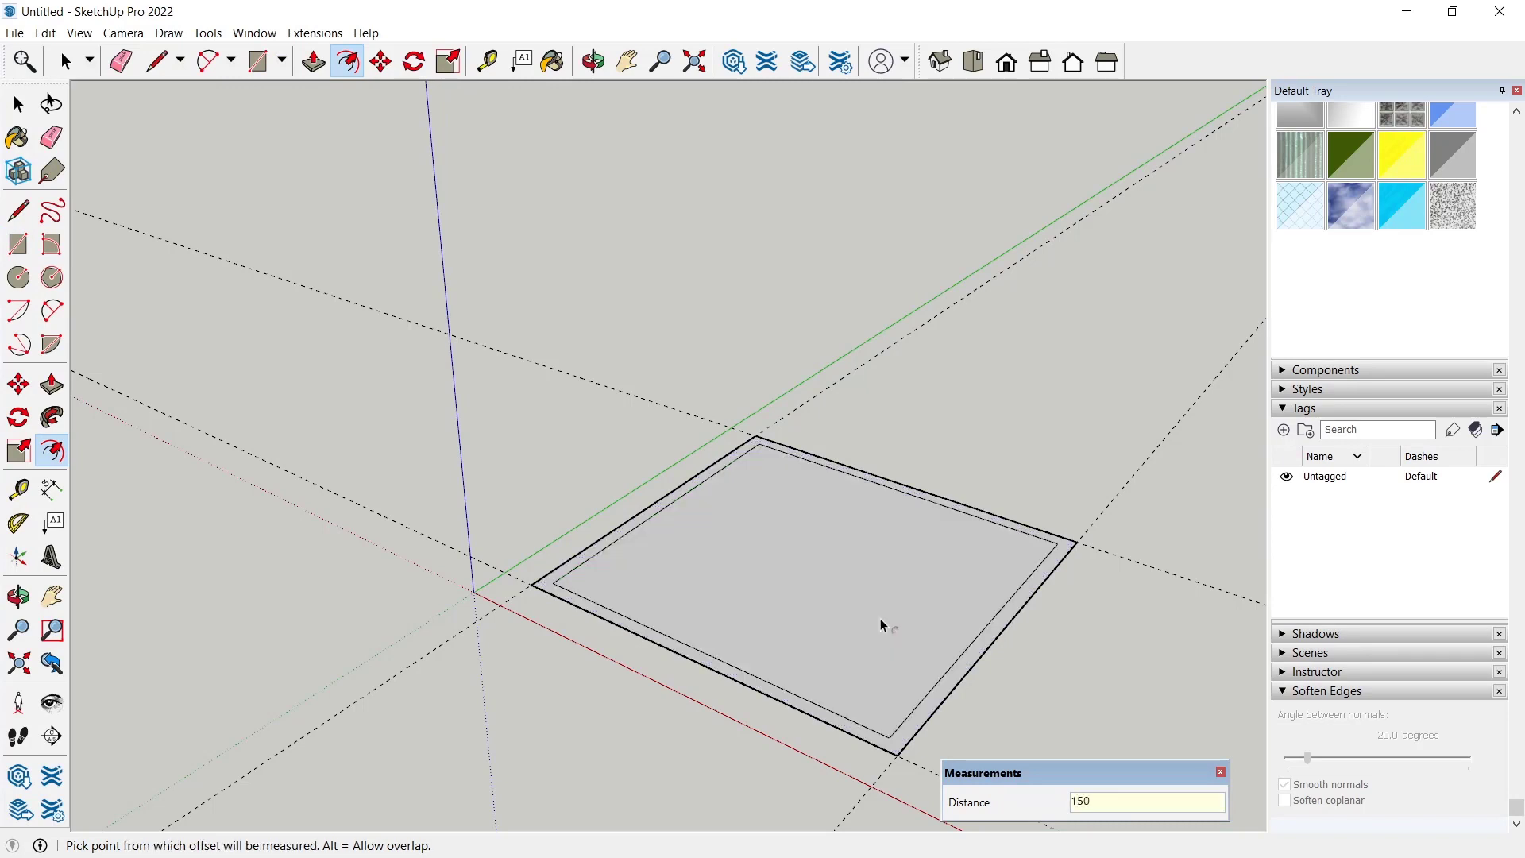
- Extrude the wall outline upward 2500 mm with Push/Pull
click(52, 384)
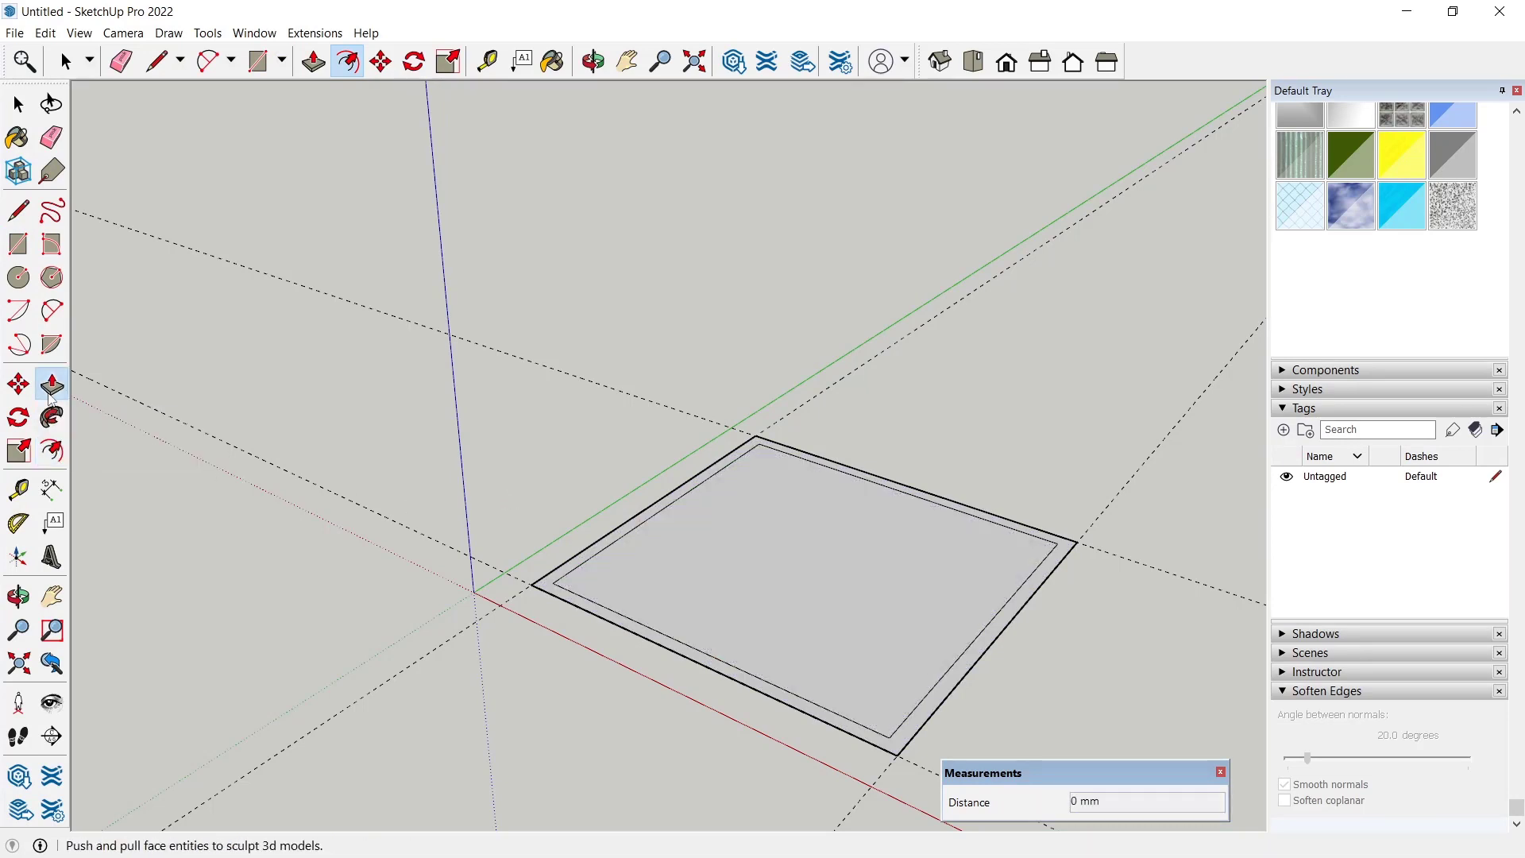
click(992, 633)
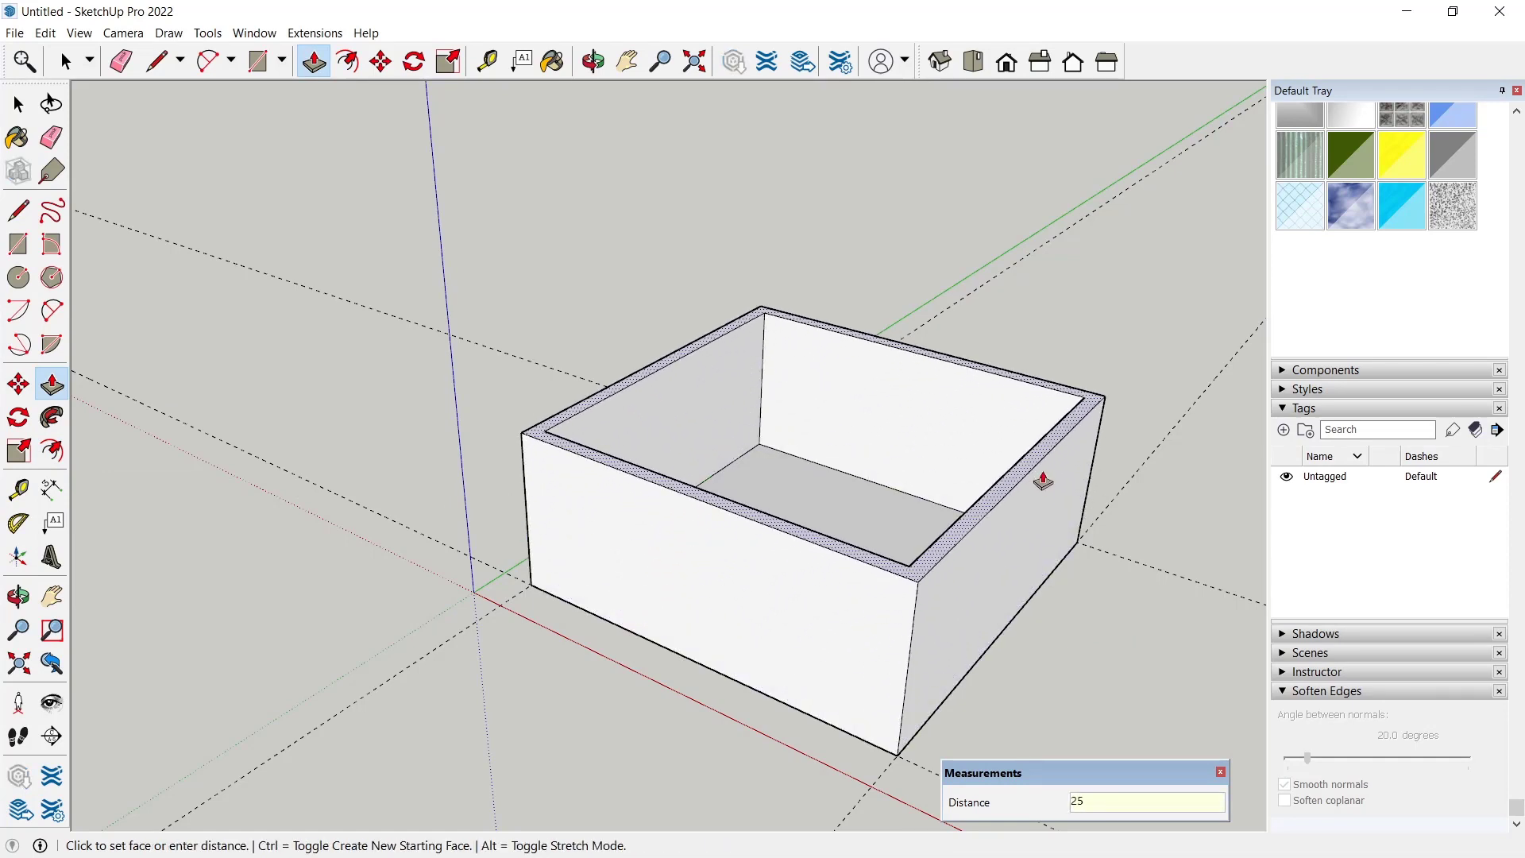
key(Return)
- Draw a door rectangle of about 986 by 2005 mm from the floor edge on an inner wall, near the room corner
middle_drag(1043, 481, 518, 567)
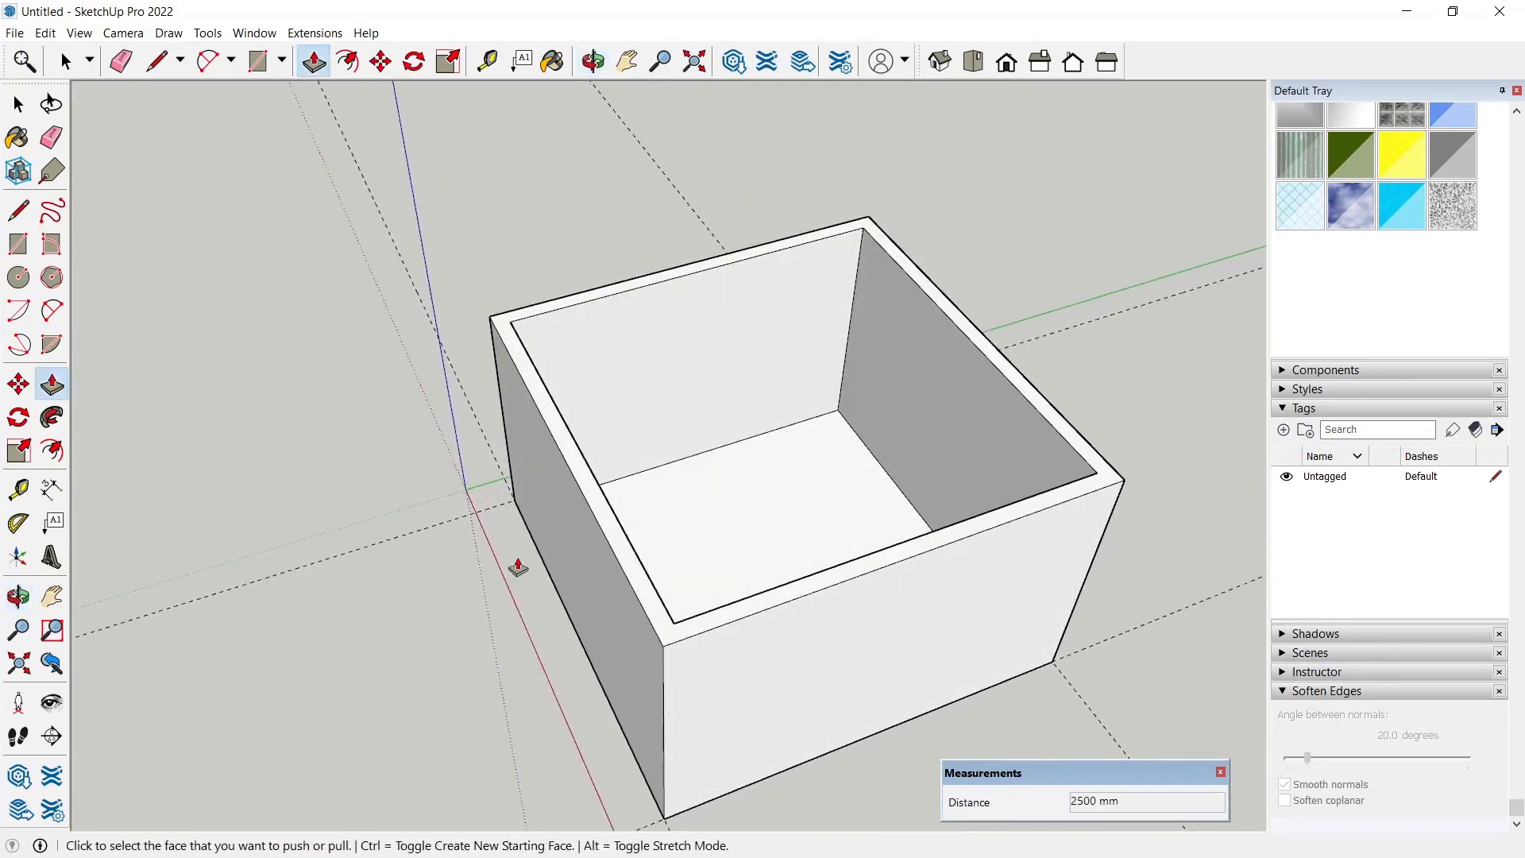
click(19, 243)
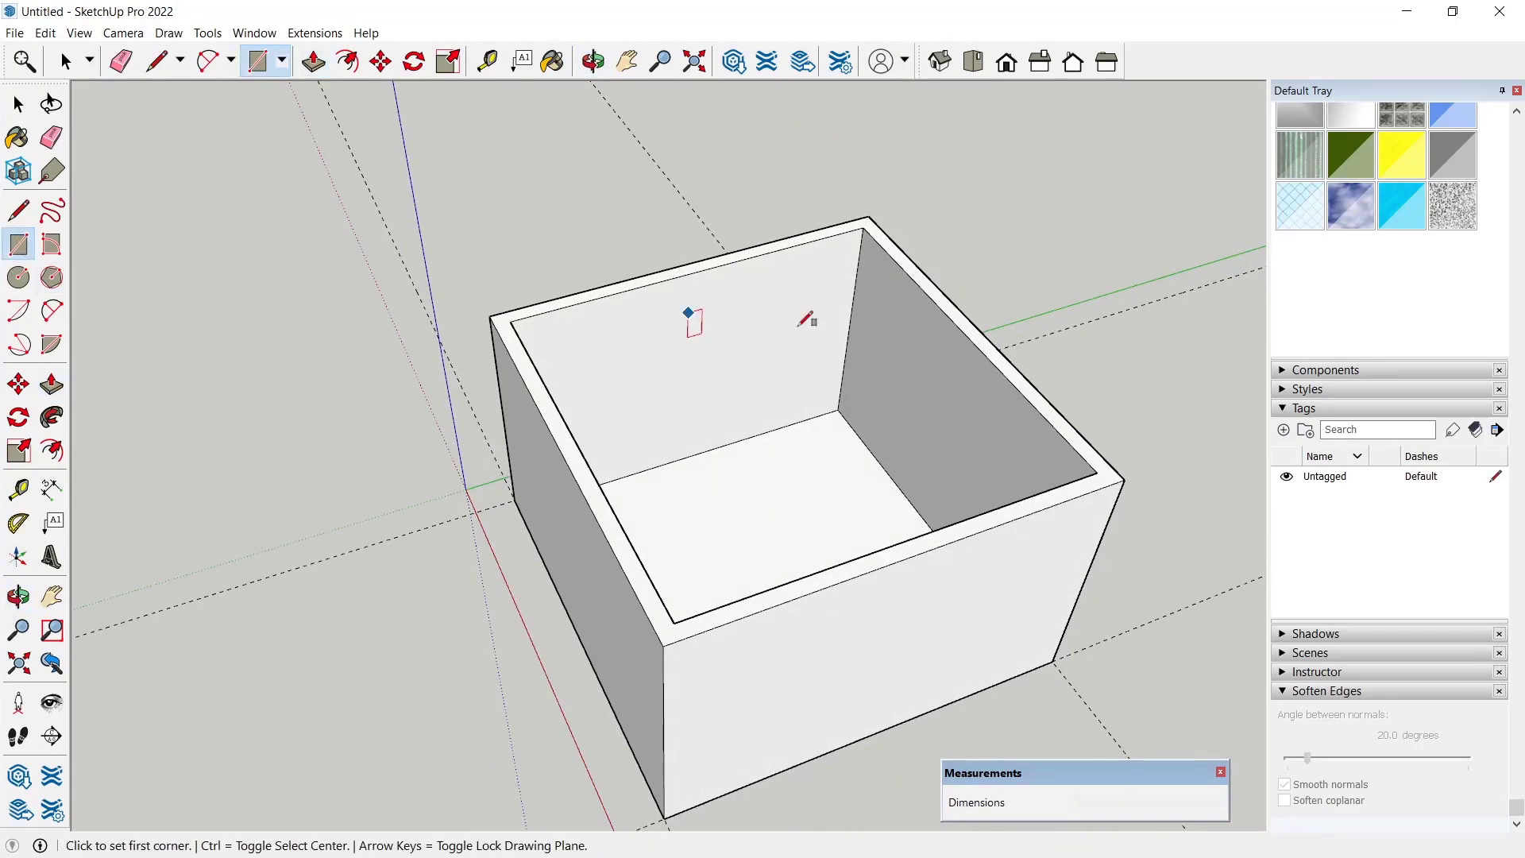
click(819, 414)
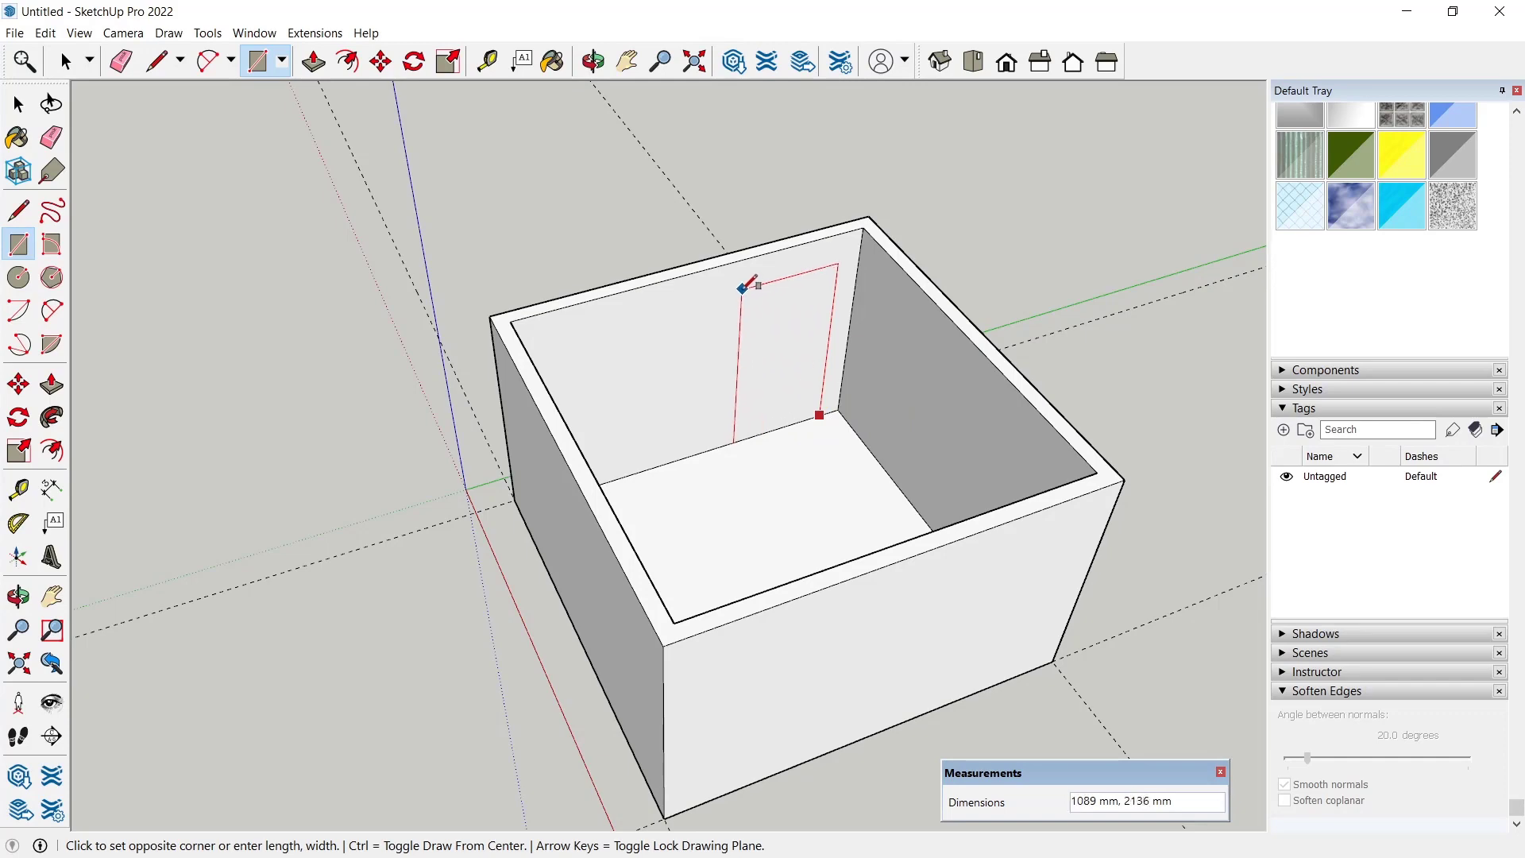
click(747, 291)
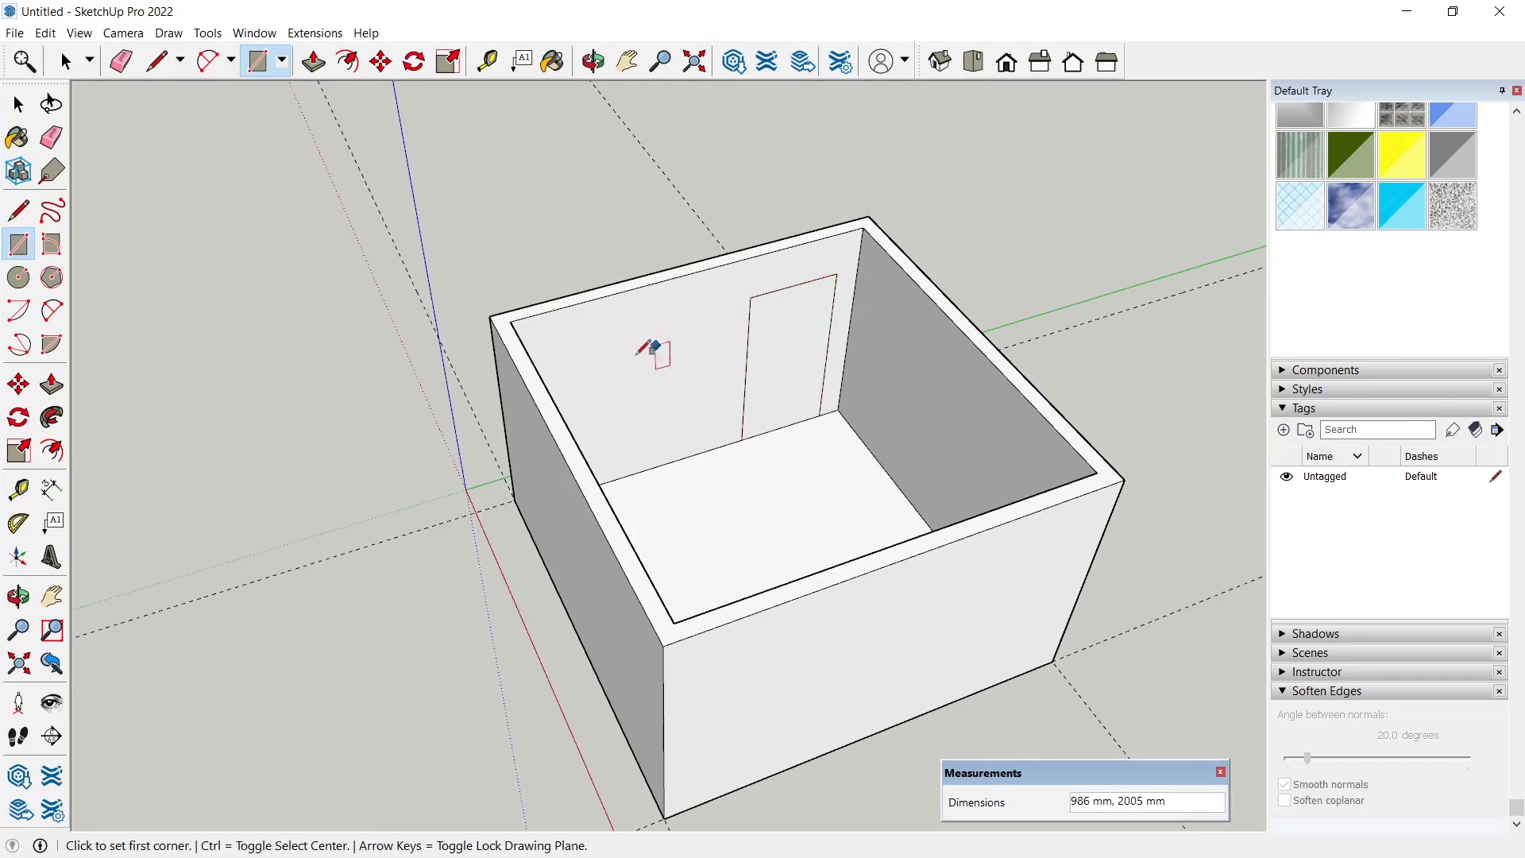
- Draw a window rectangle on the inner wall adjoining the door wall, close to their shared corner
middle_drag(646, 347, 865, 370)
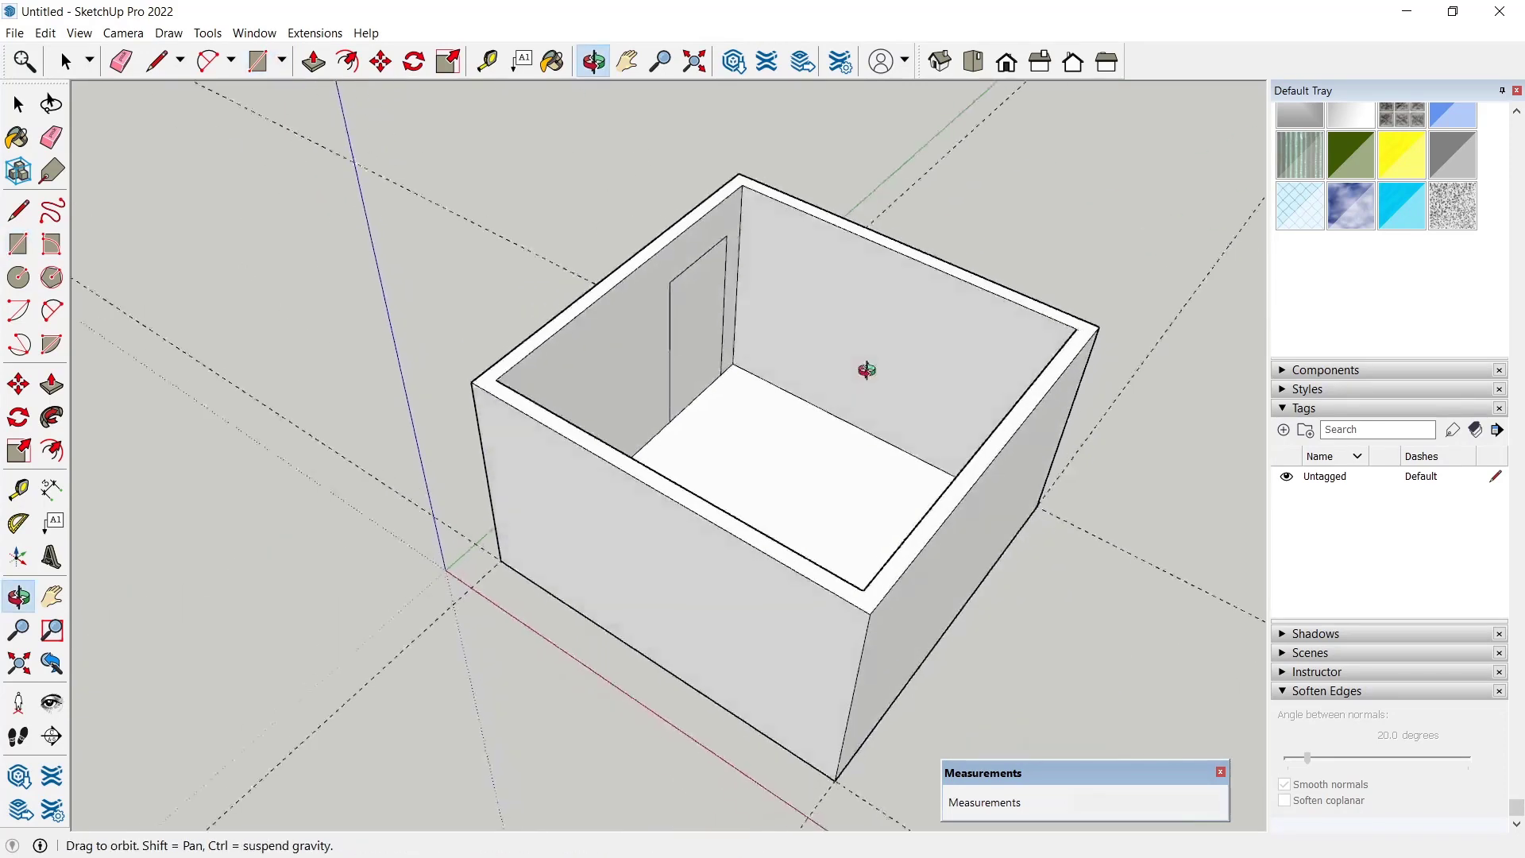
click(766, 250)
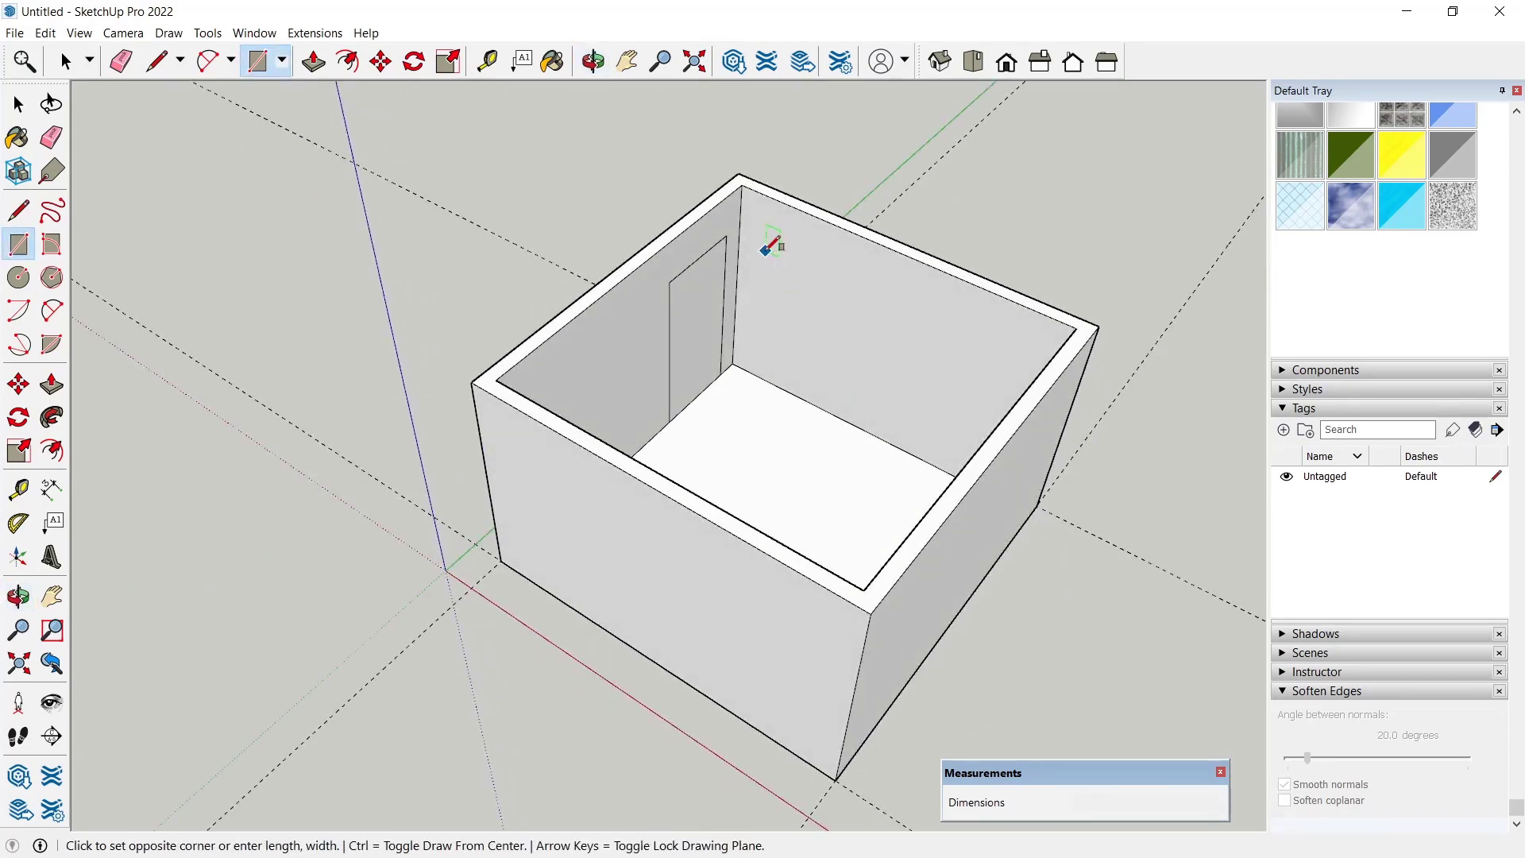
click(819, 370)
key(space)
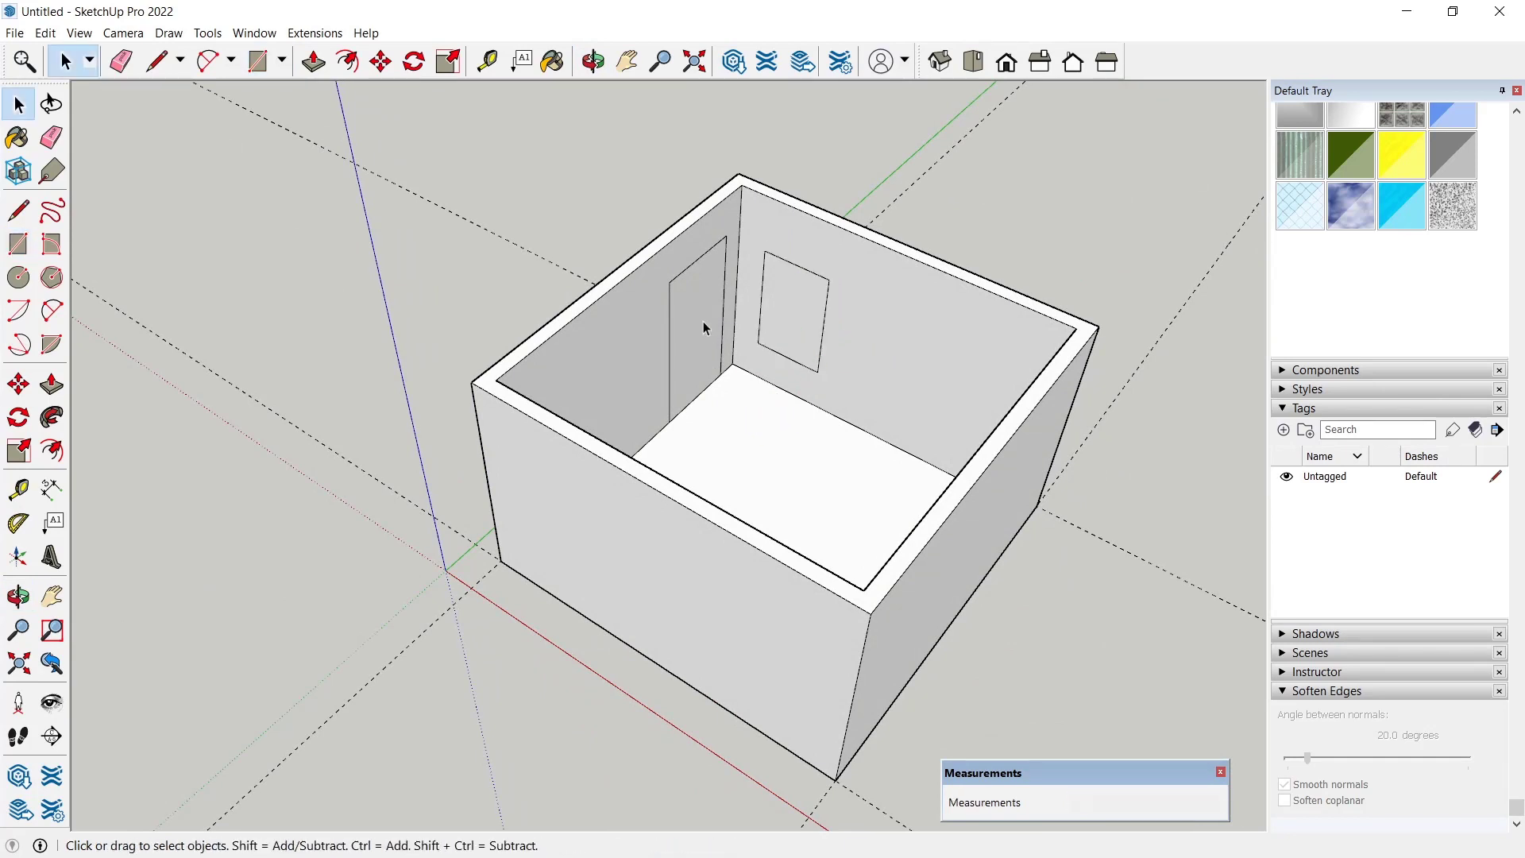
- Push the door and window rectangles 150 mm through their walls to cut the openings
middle_drag(703, 327, 711, 353)
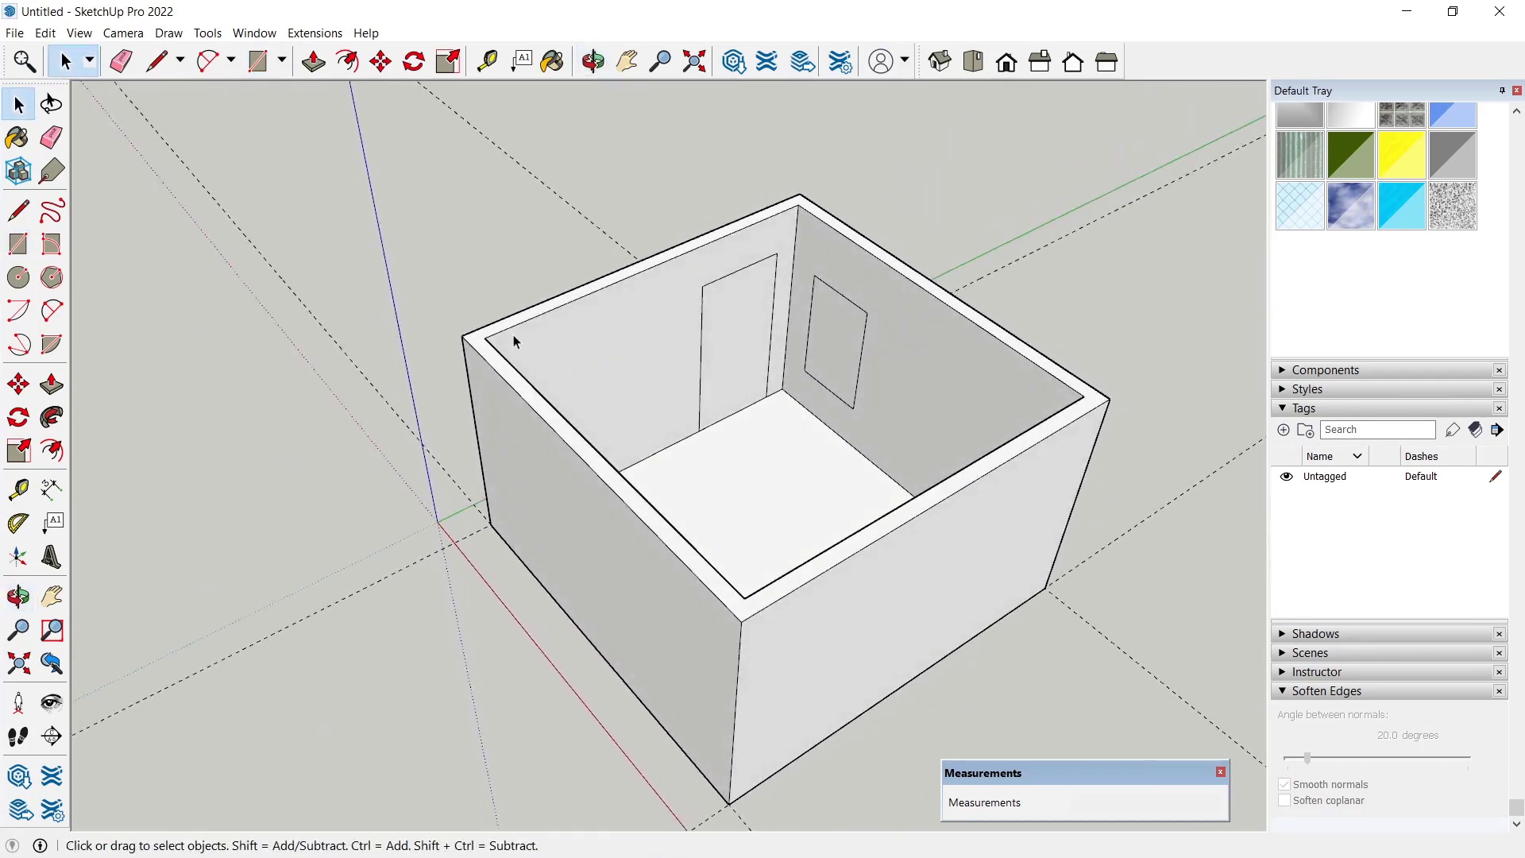
click(50, 383)
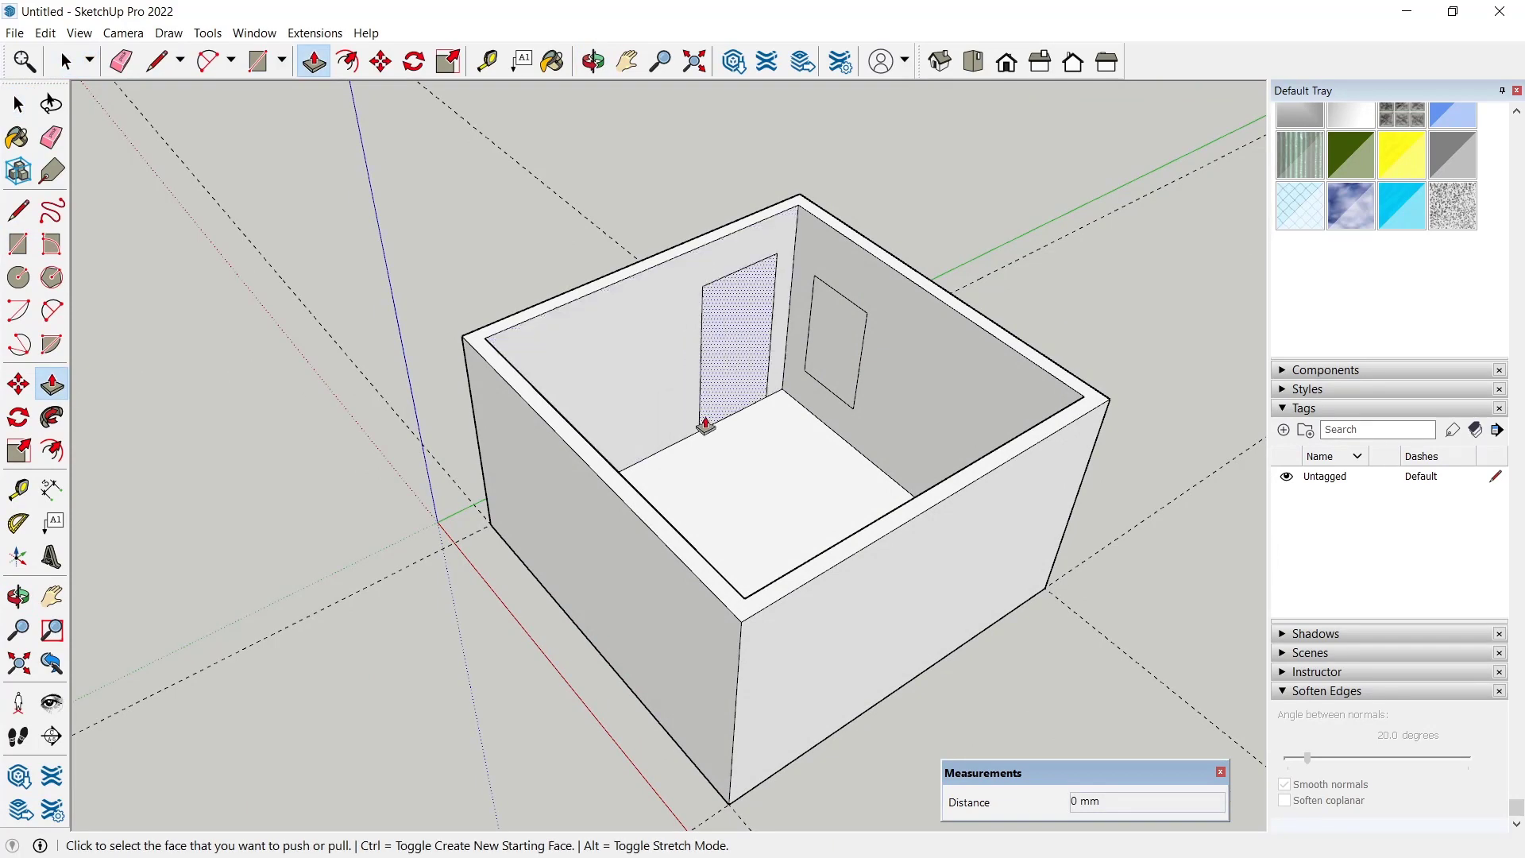
click(723, 378)
click(737, 326)
middle_drag(738, 325, 673, 295)
click(668, 318)
click(561, 317)
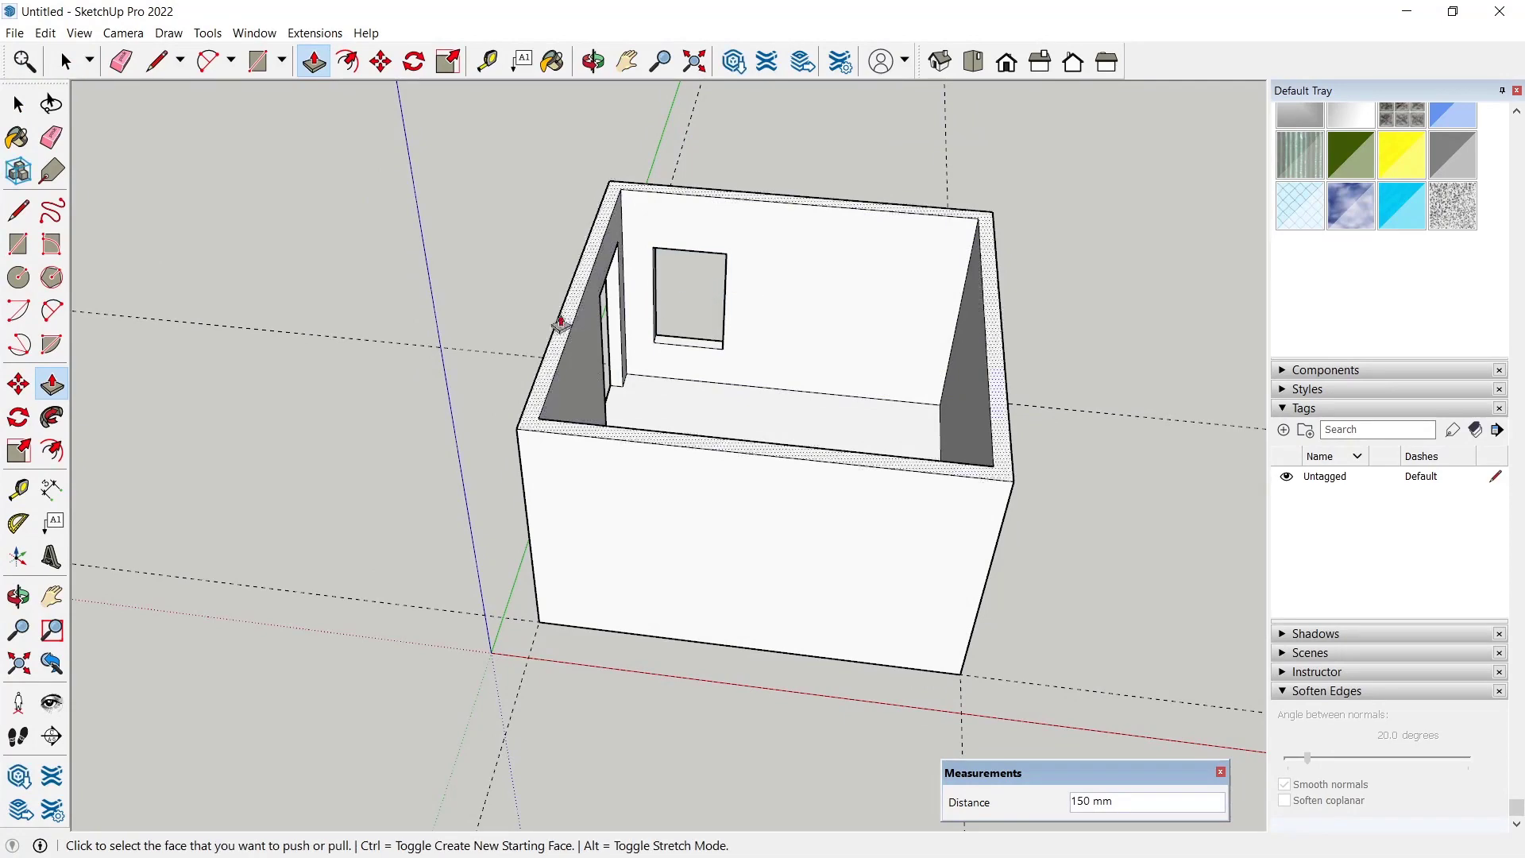
- Select all of the room's connected geometry and make it a group
middle_drag(561, 317, 913, 341)
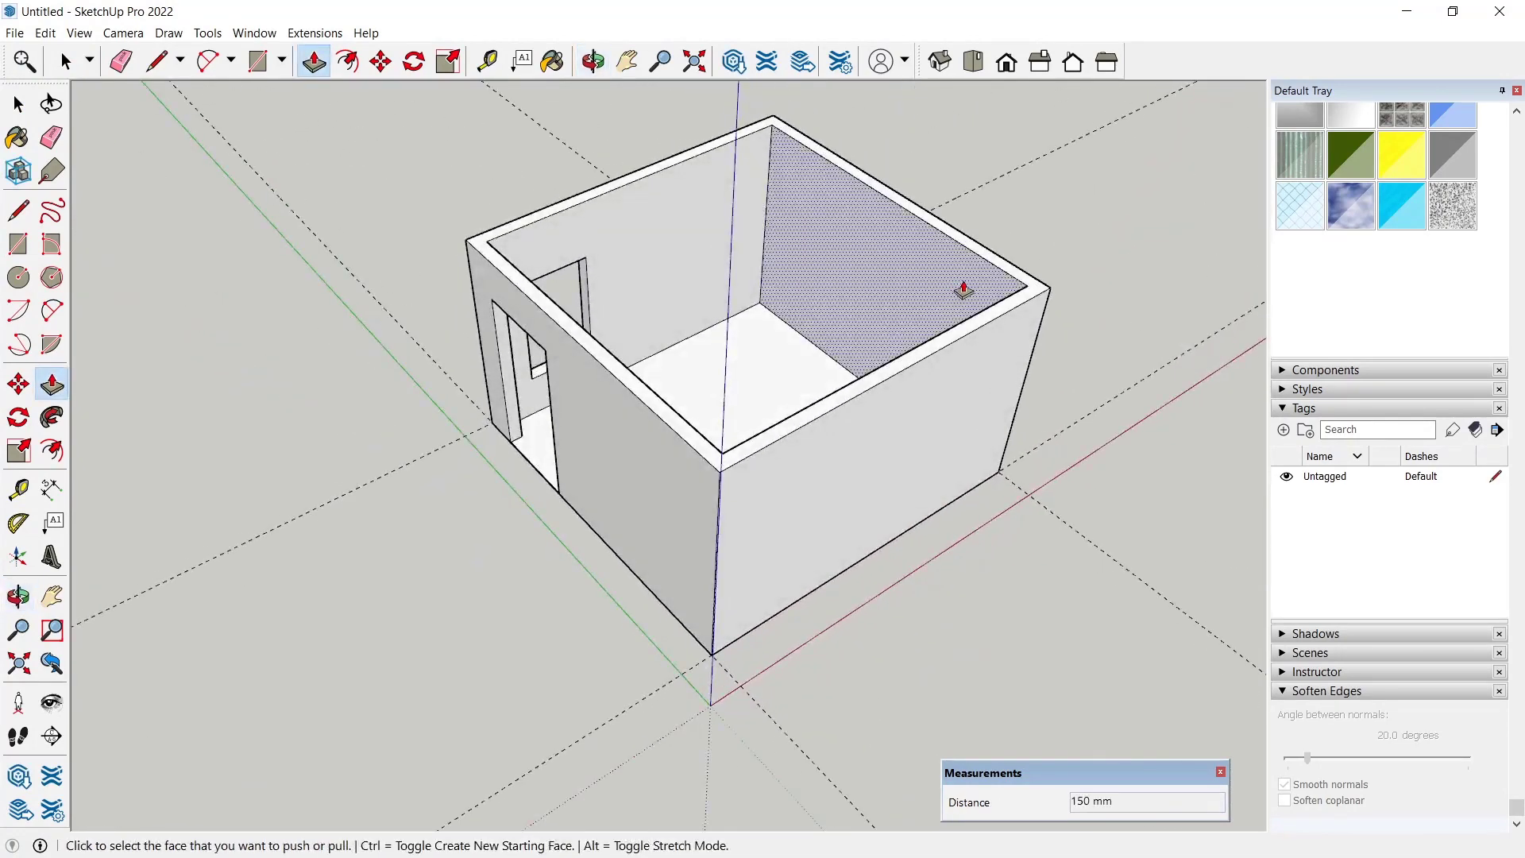
key(space)
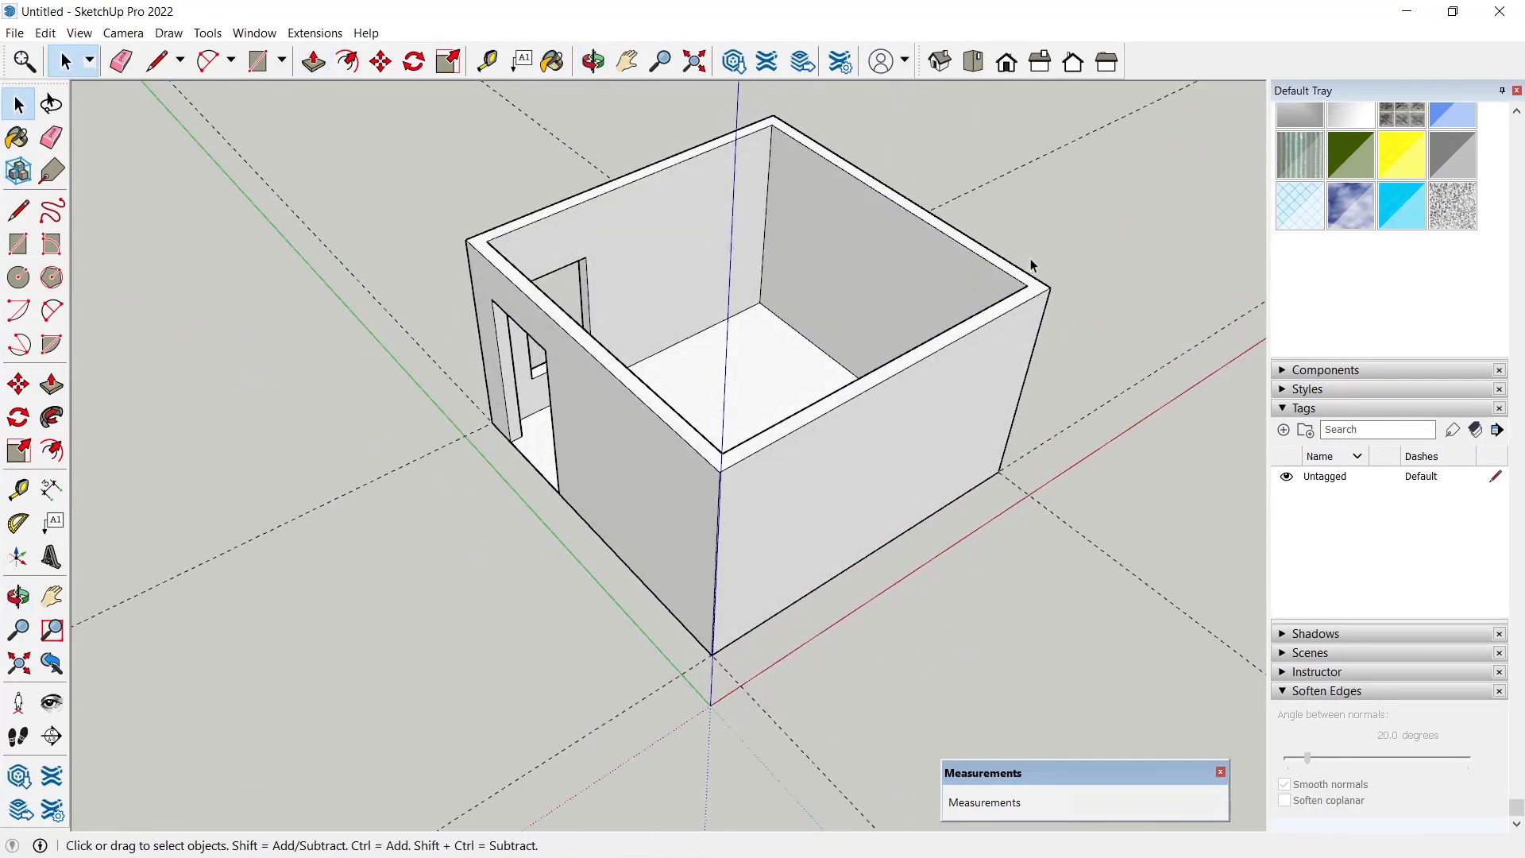
triple_click(933, 386)
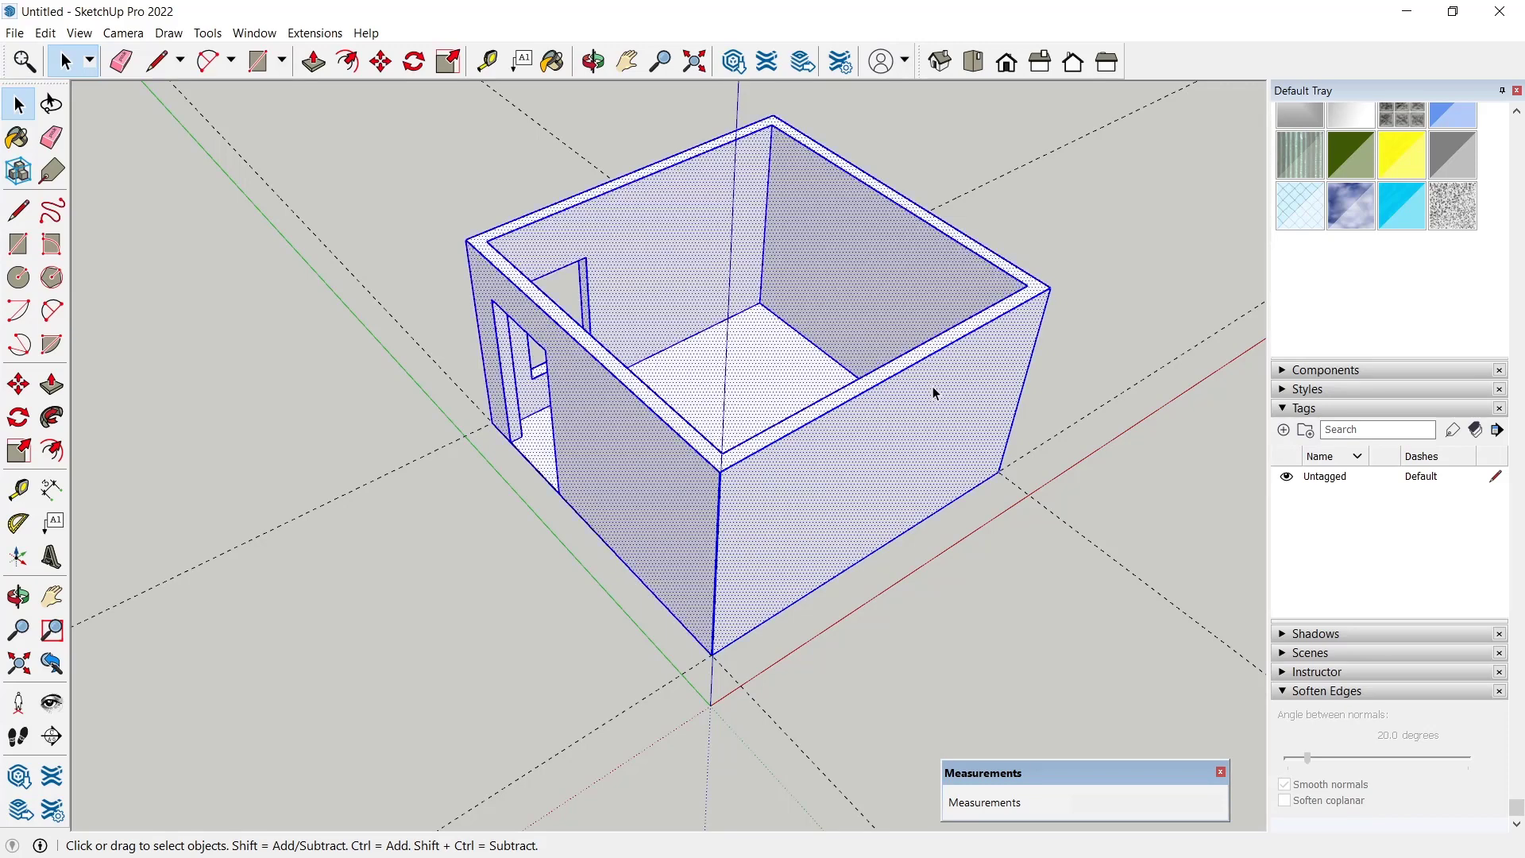
right_click(932, 386)
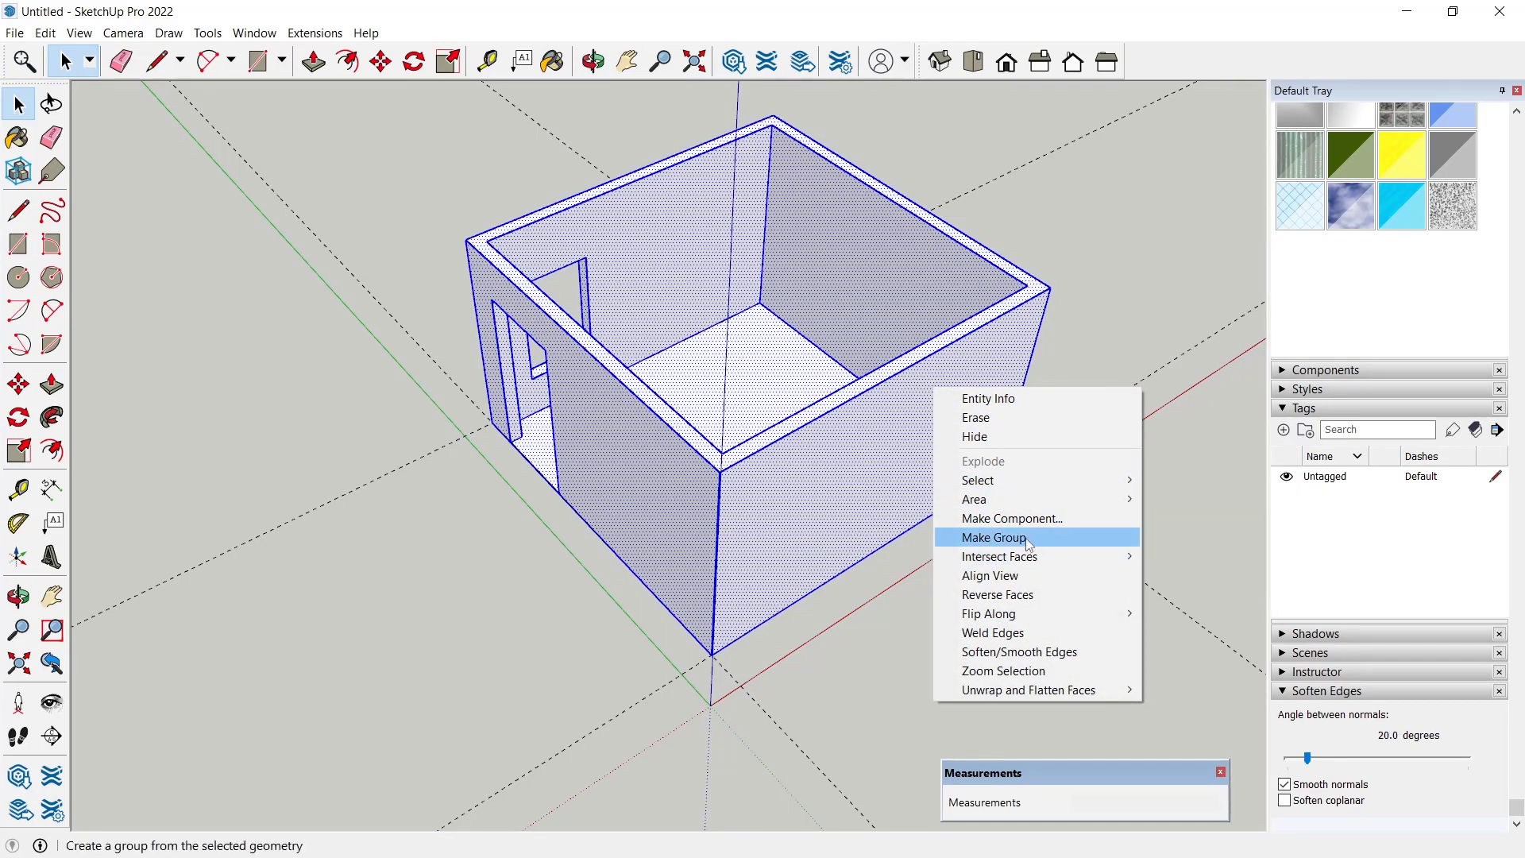
click(994, 537)
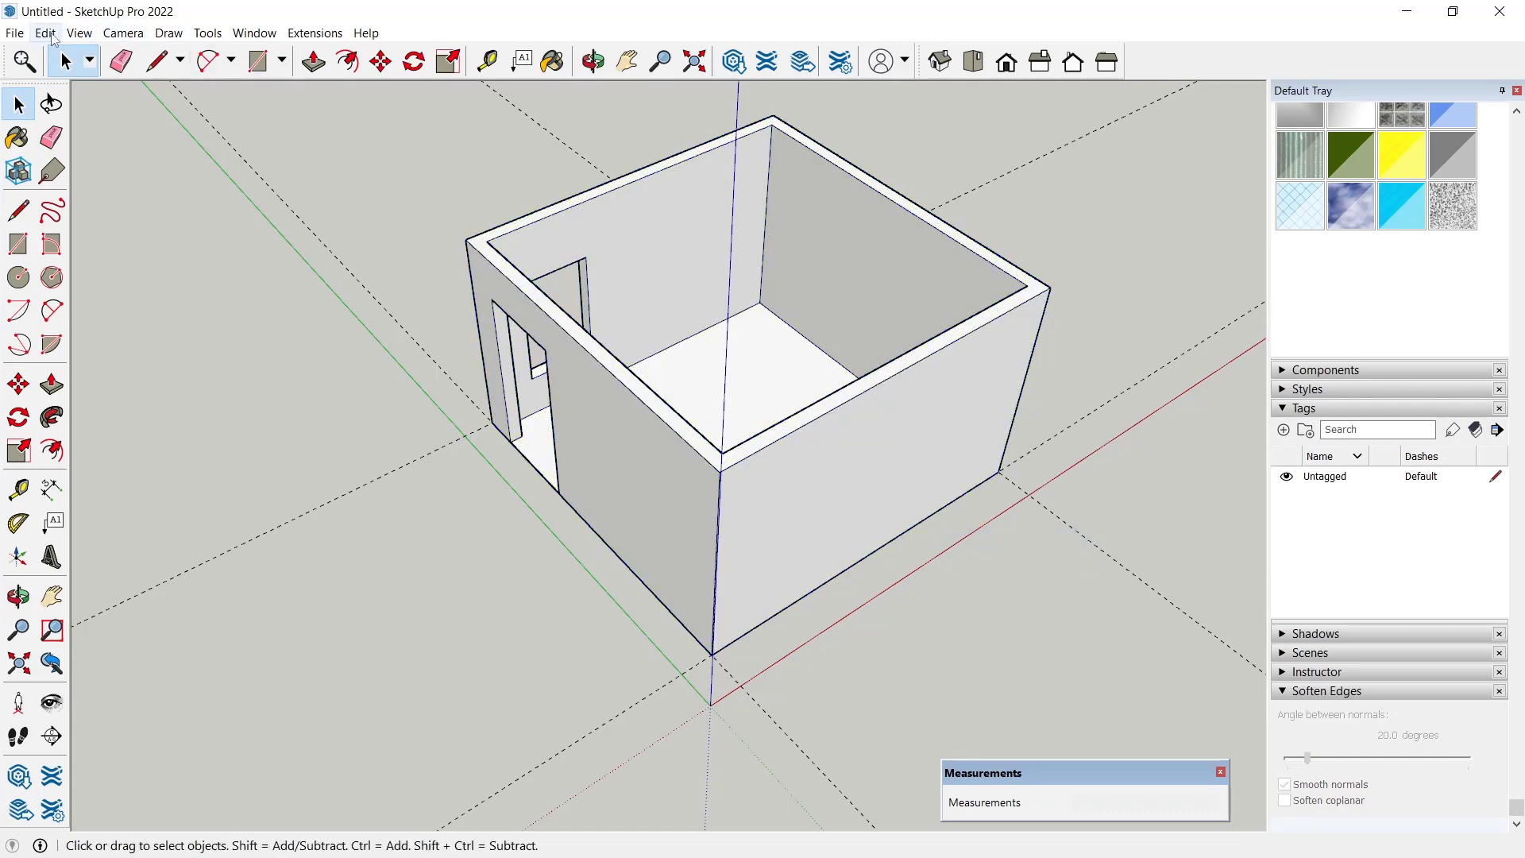
- Import bed a1.skp from Downloads and move the bed outside the room, in front of the doorway wall
click(14, 32)
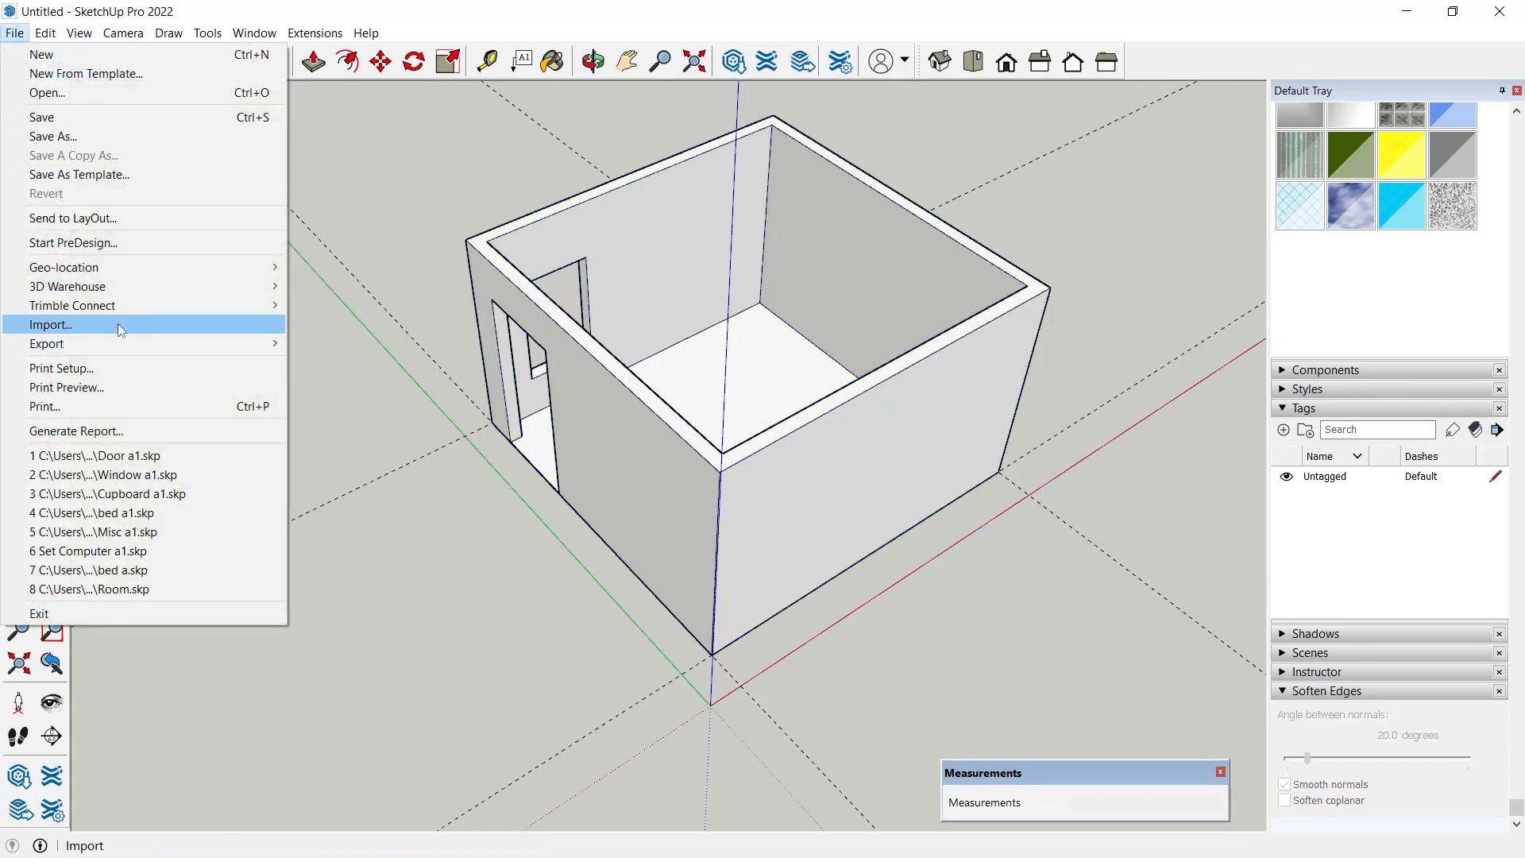
click(118, 325)
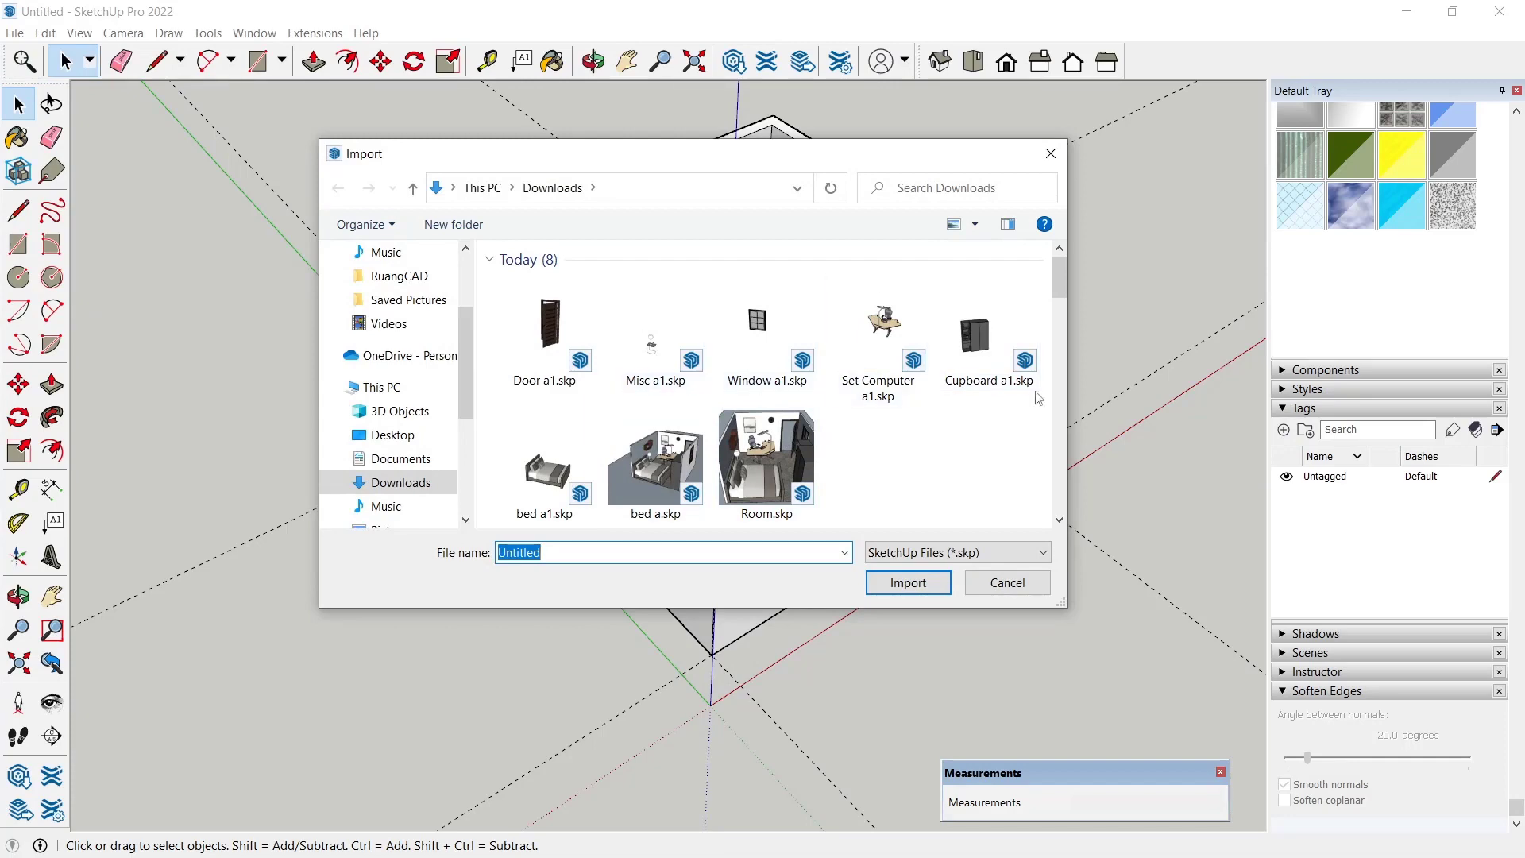
click(590, 520)
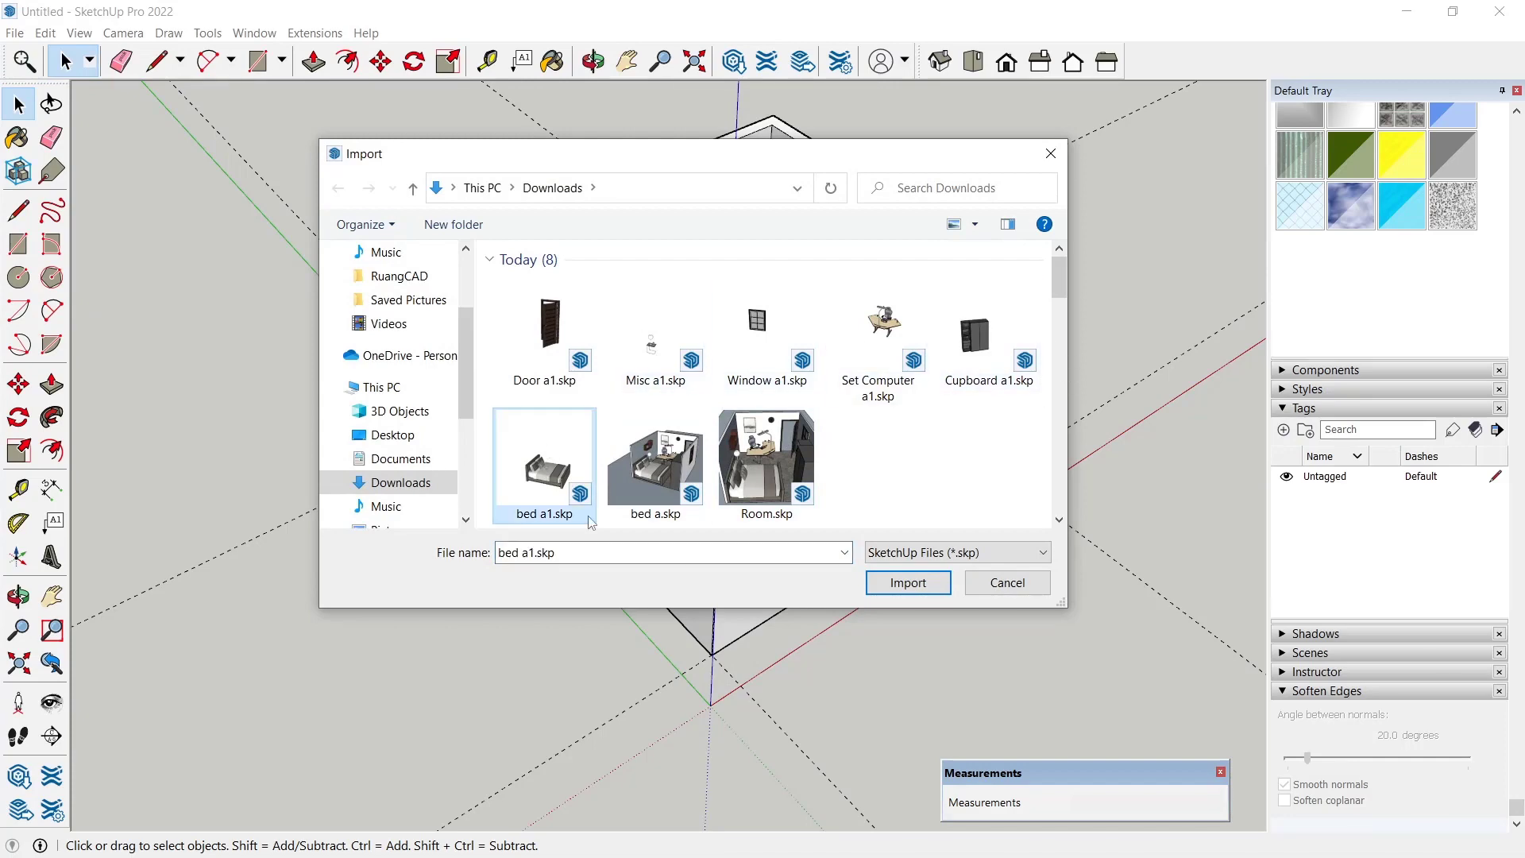
click(920, 586)
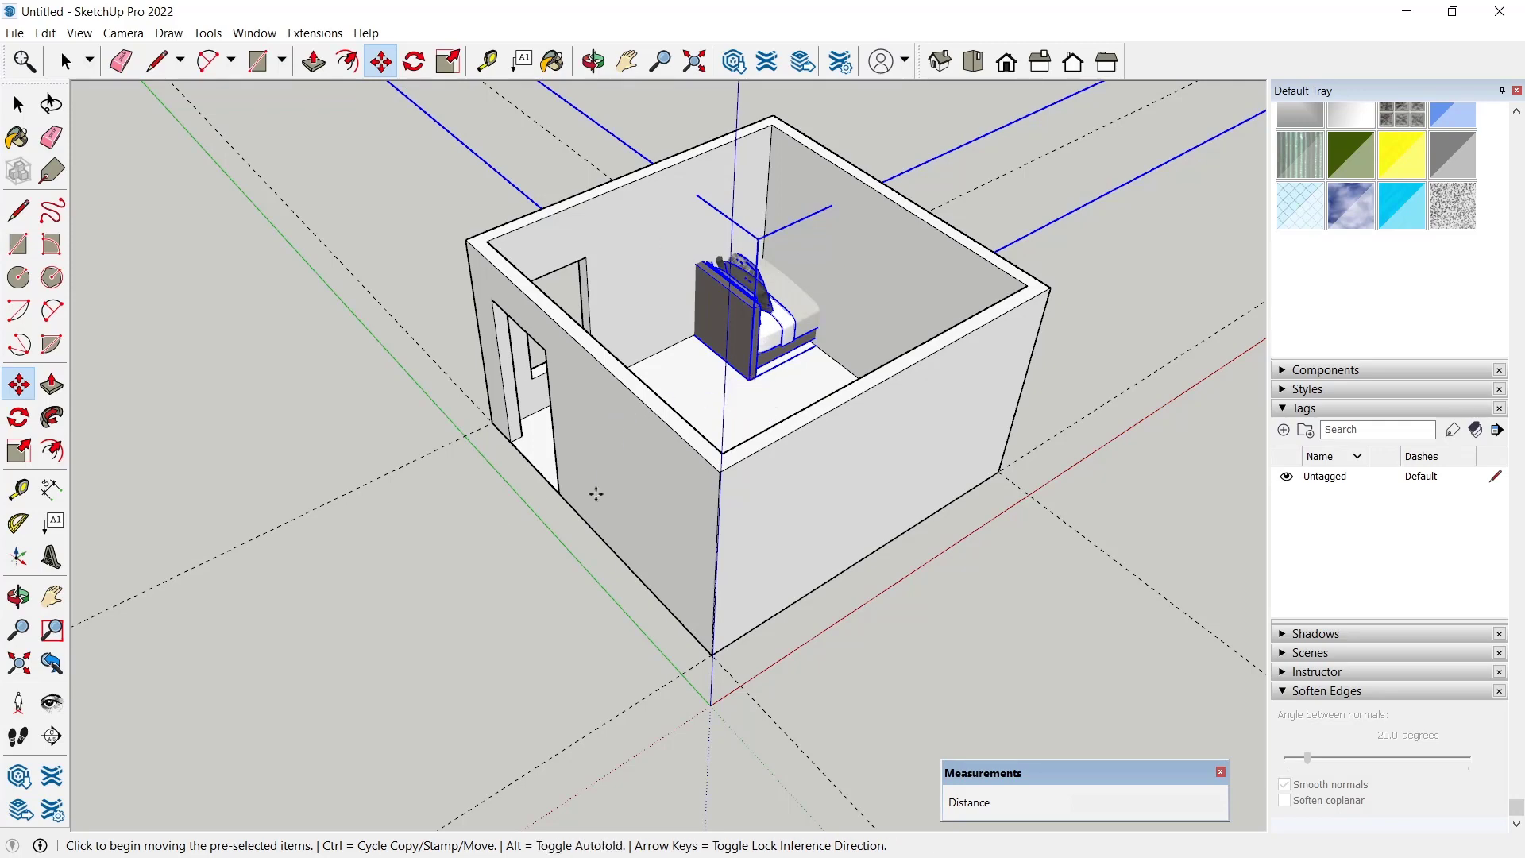
click(758, 377)
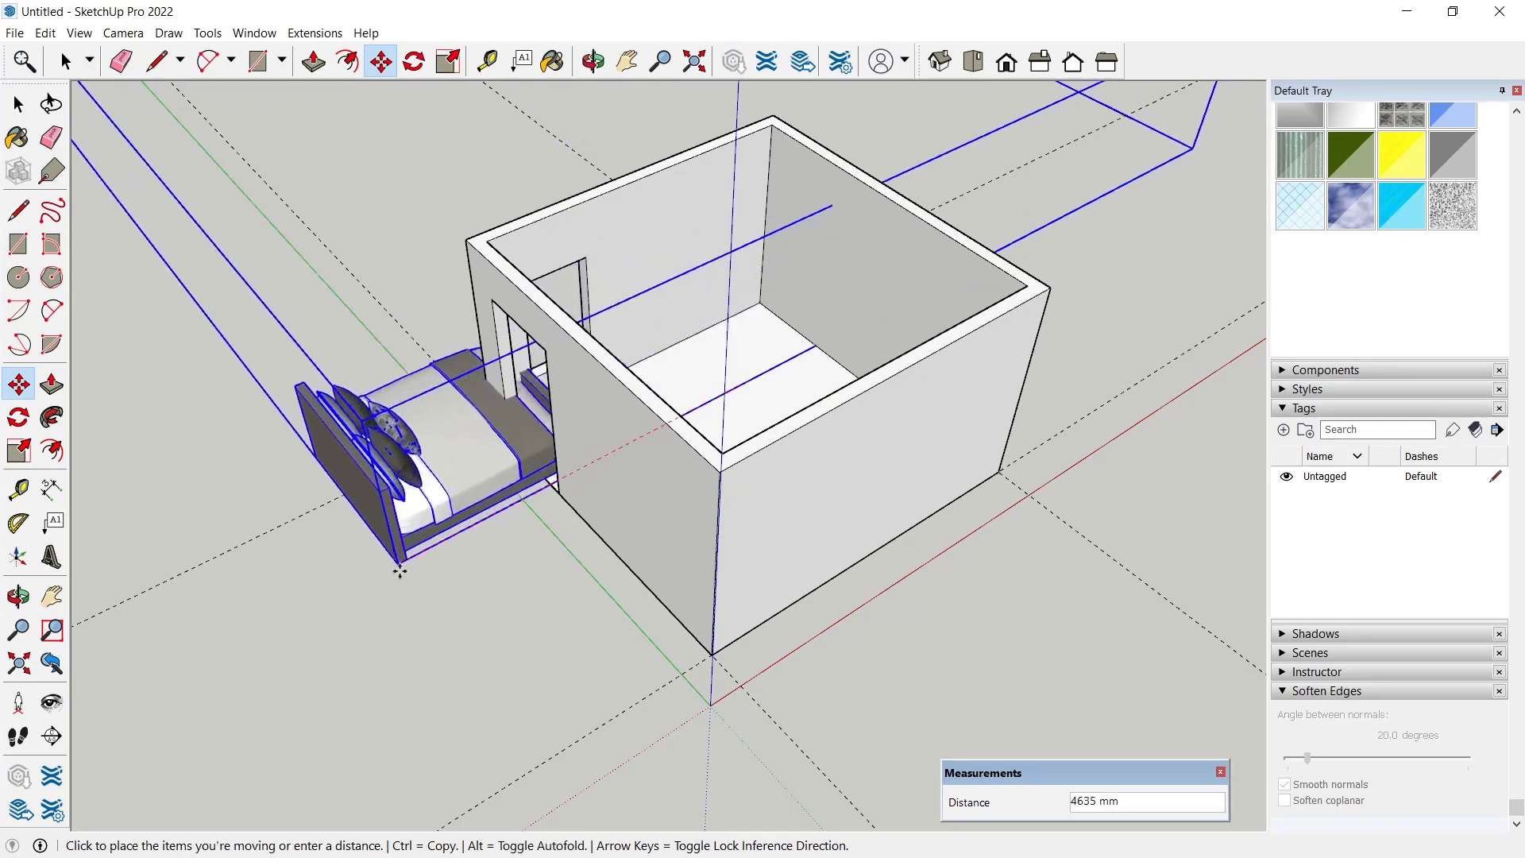
click(302, 644)
- Rotate the bed half a turn about its headboard corner so the headboard faces the room
middle_drag(302, 643, 440, 410)
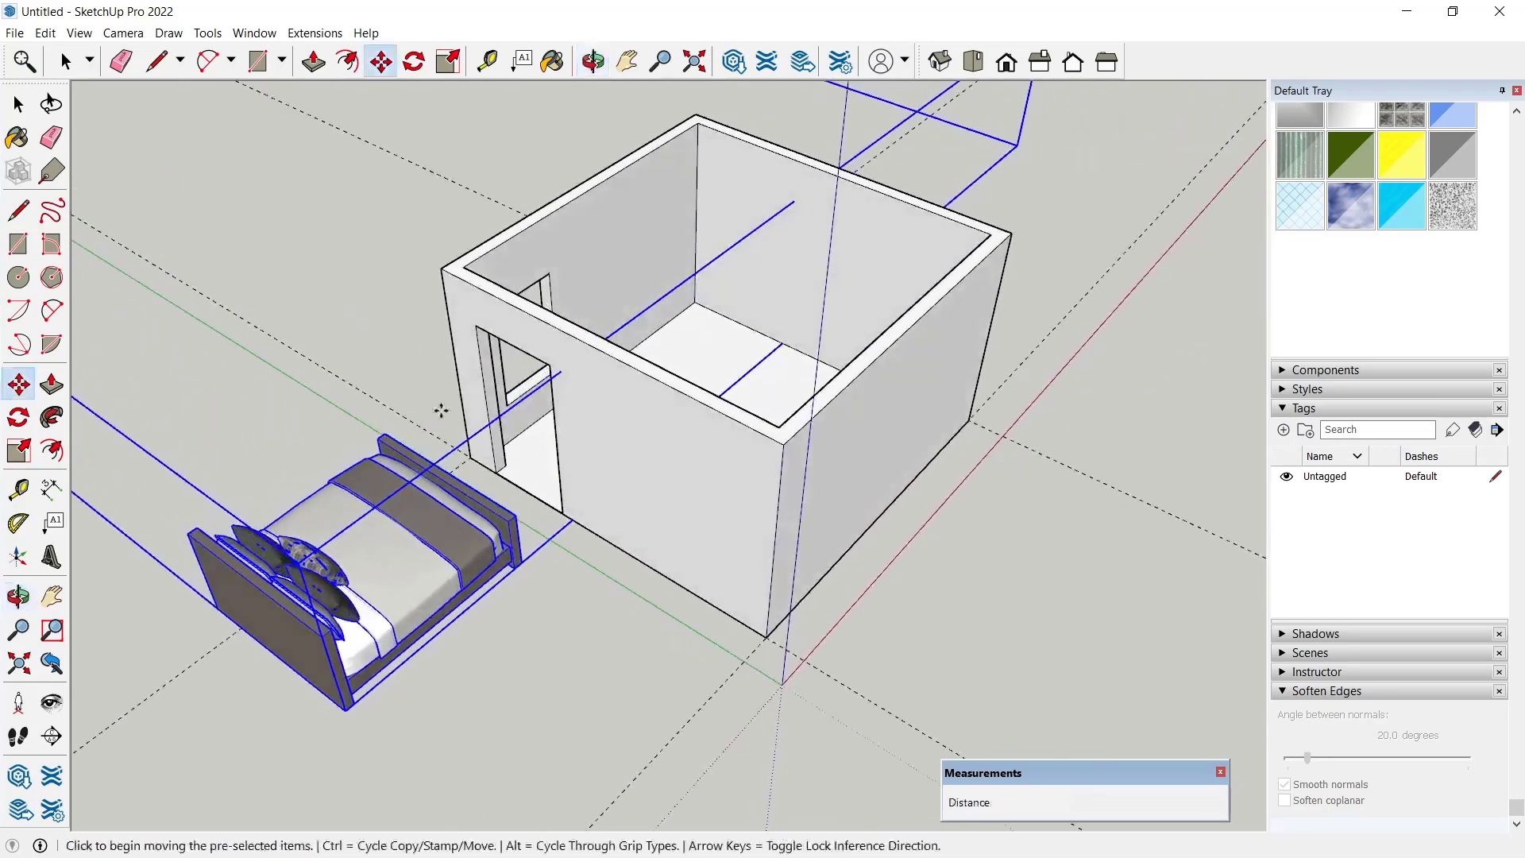
click(18, 417)
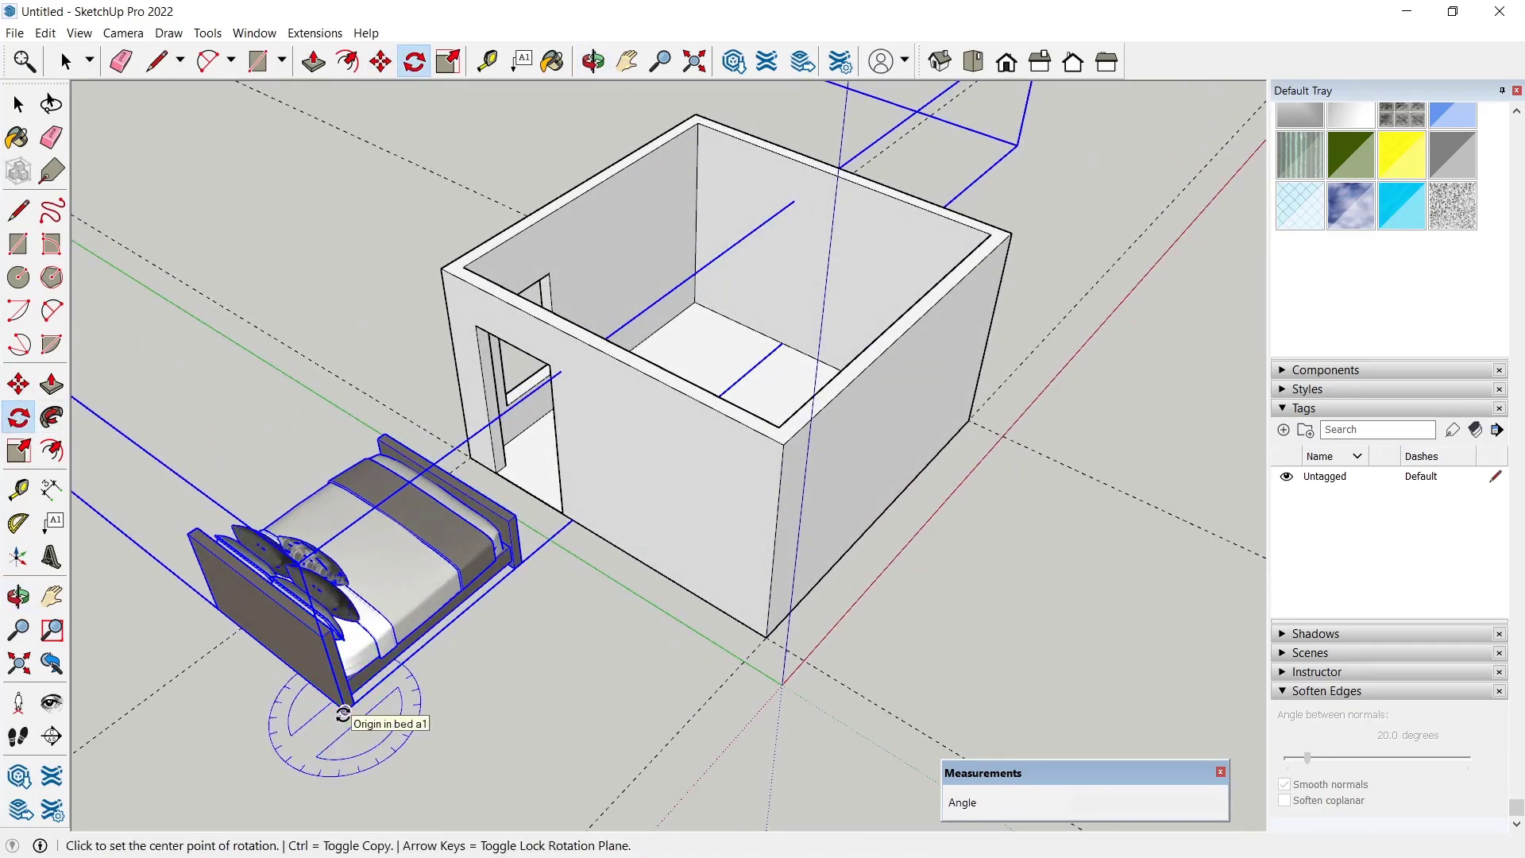
click(345, 710)
click(547, 552)
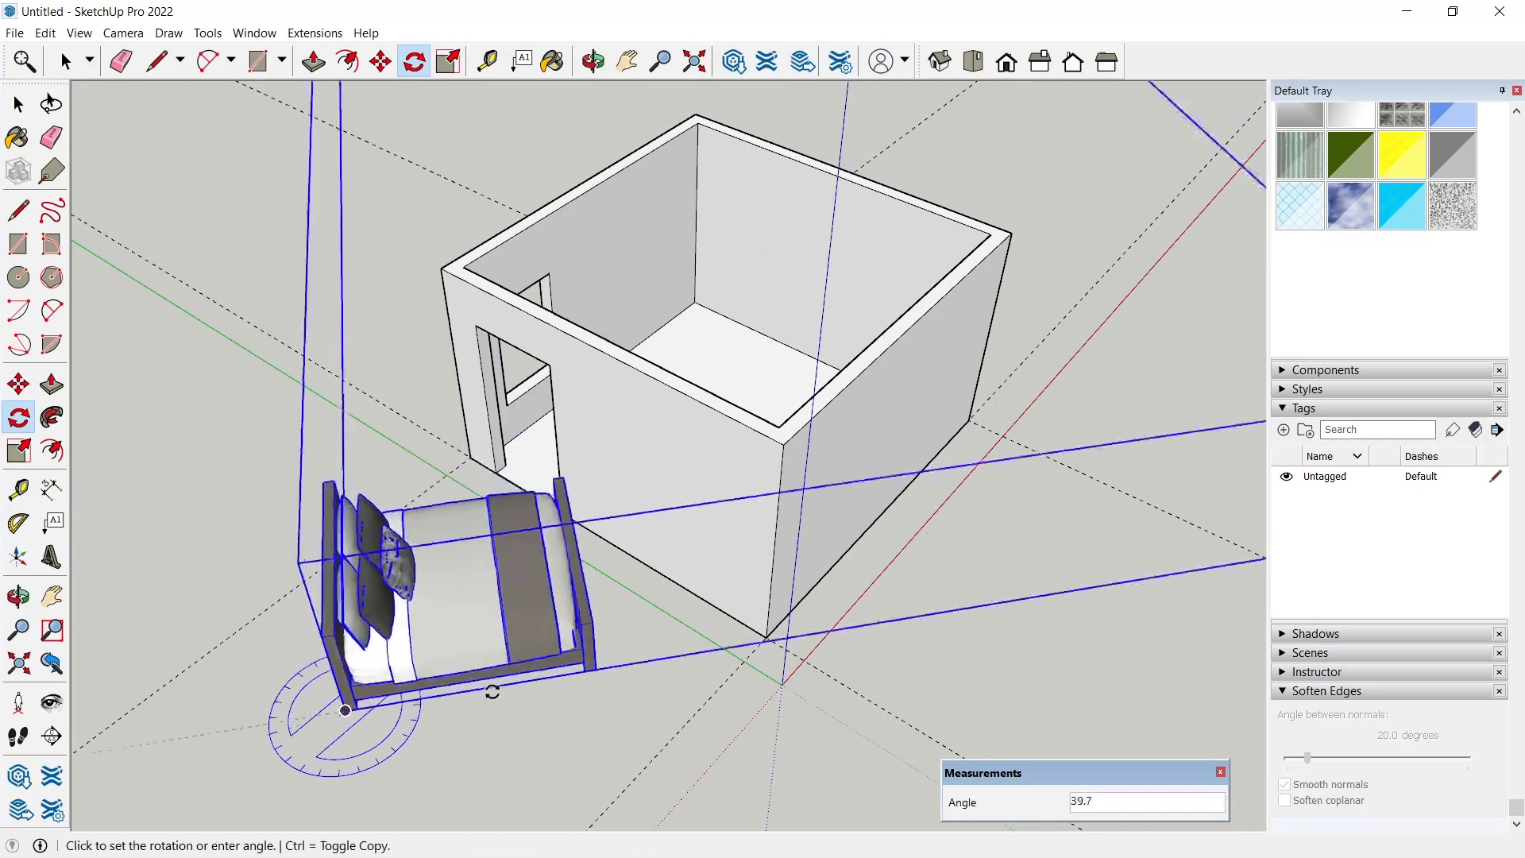
click(295, 751)
middle_drag(442, 697, 534, 442)
key(space)
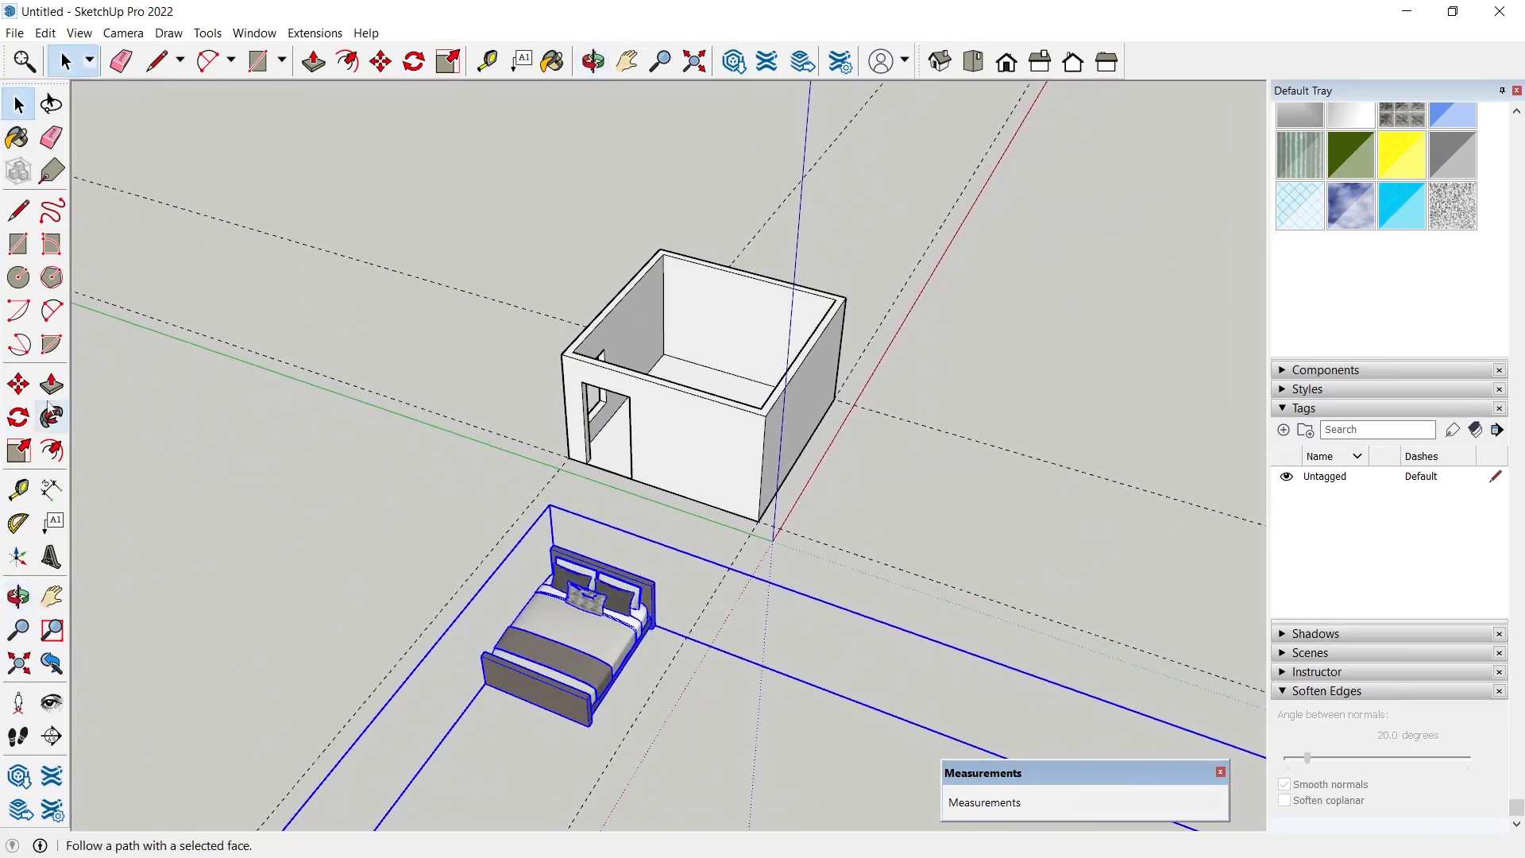
- Move the bed along the red axis into the room so its headboard stands at the wall opposite the doorway
click(19, 385)
click(735, 744)
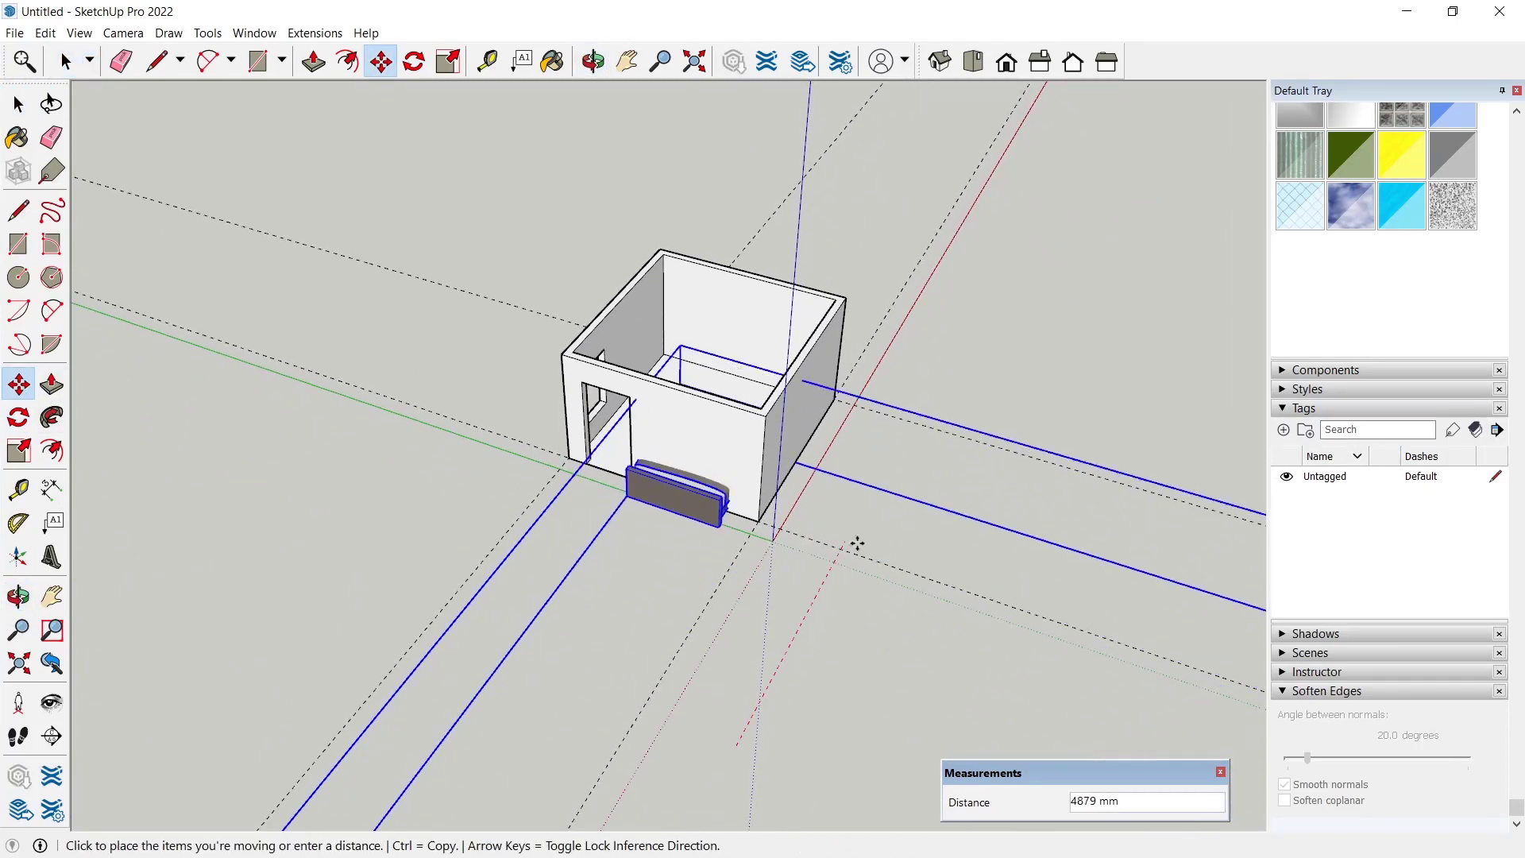
click(885, 473)
middle_drag(940, 323, 921, 547)
scroll(826, 365, up, 3)
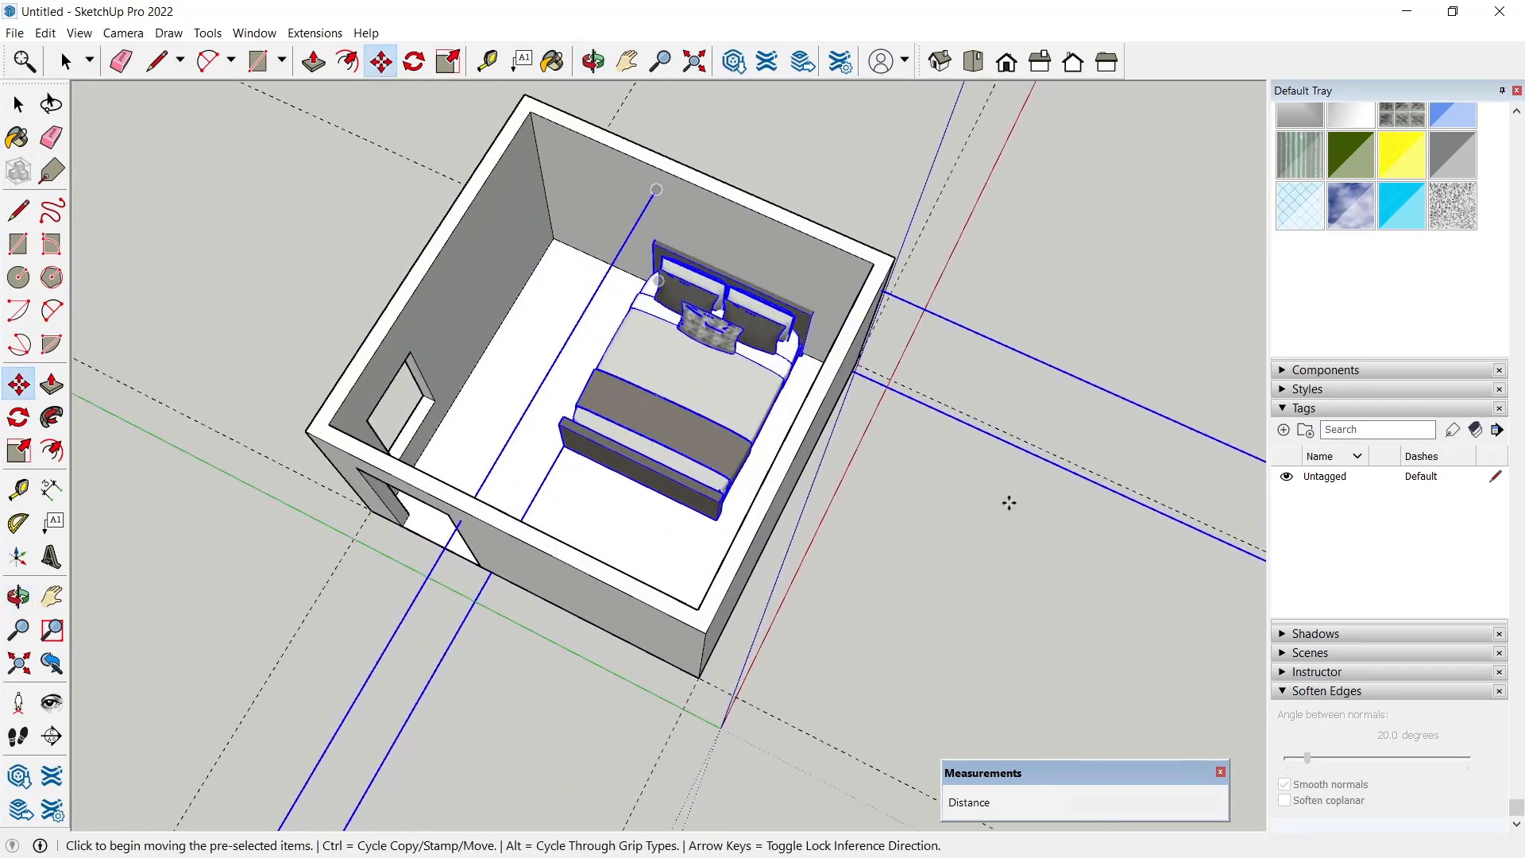
- Slide the bed about 1145 mm towards the window wall, and shift it about 112 mm away from the headboard wall
click(1031, 506)
click(934, 464)
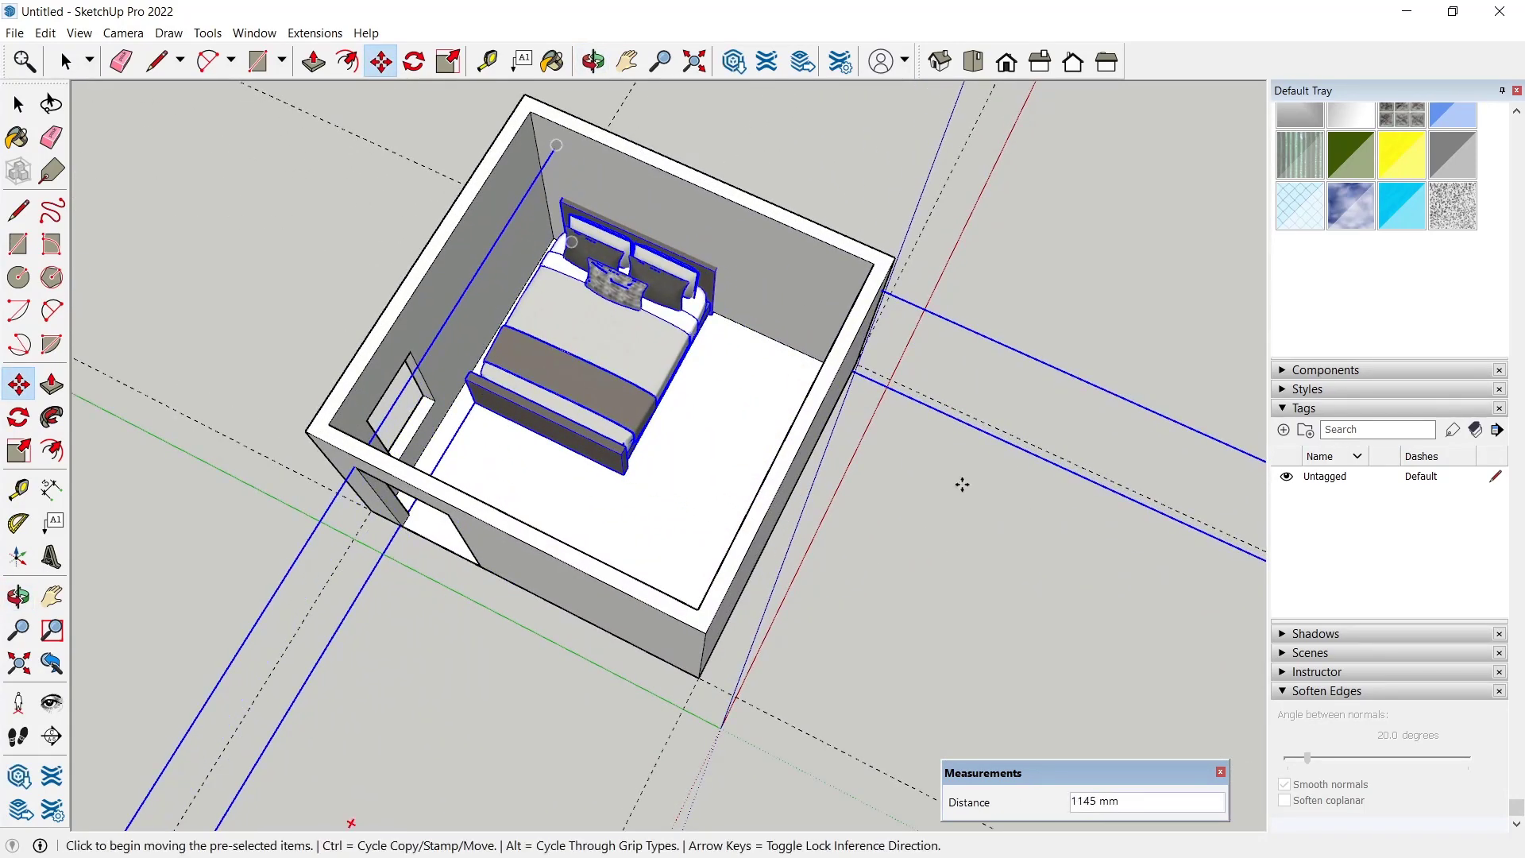
click(960, 485)
click(957, 491)
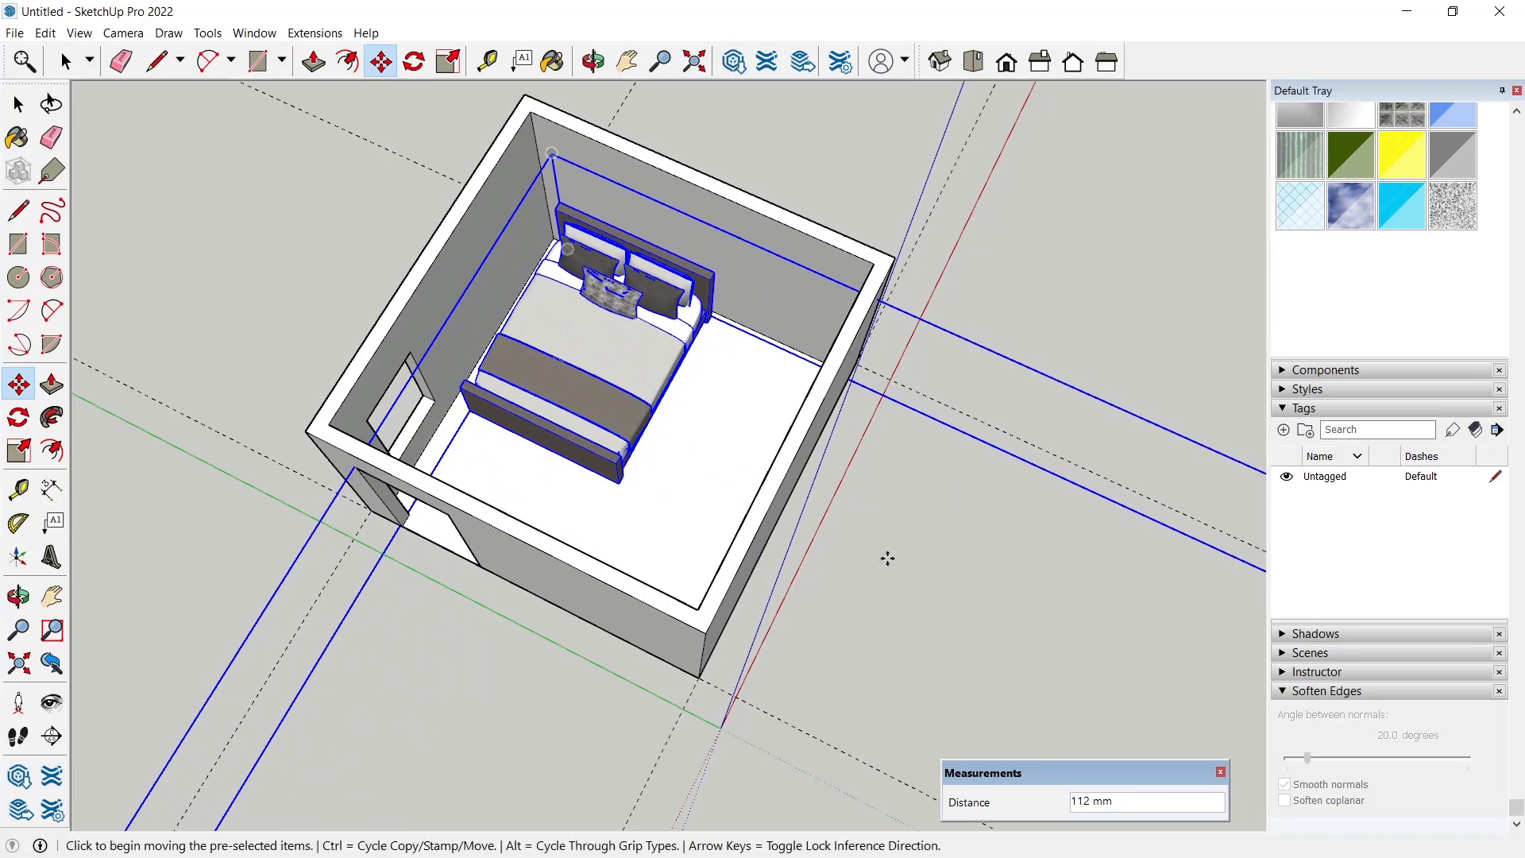
key(space)
middle_drag(888, 559, 902, 517)
click(1106, 222)
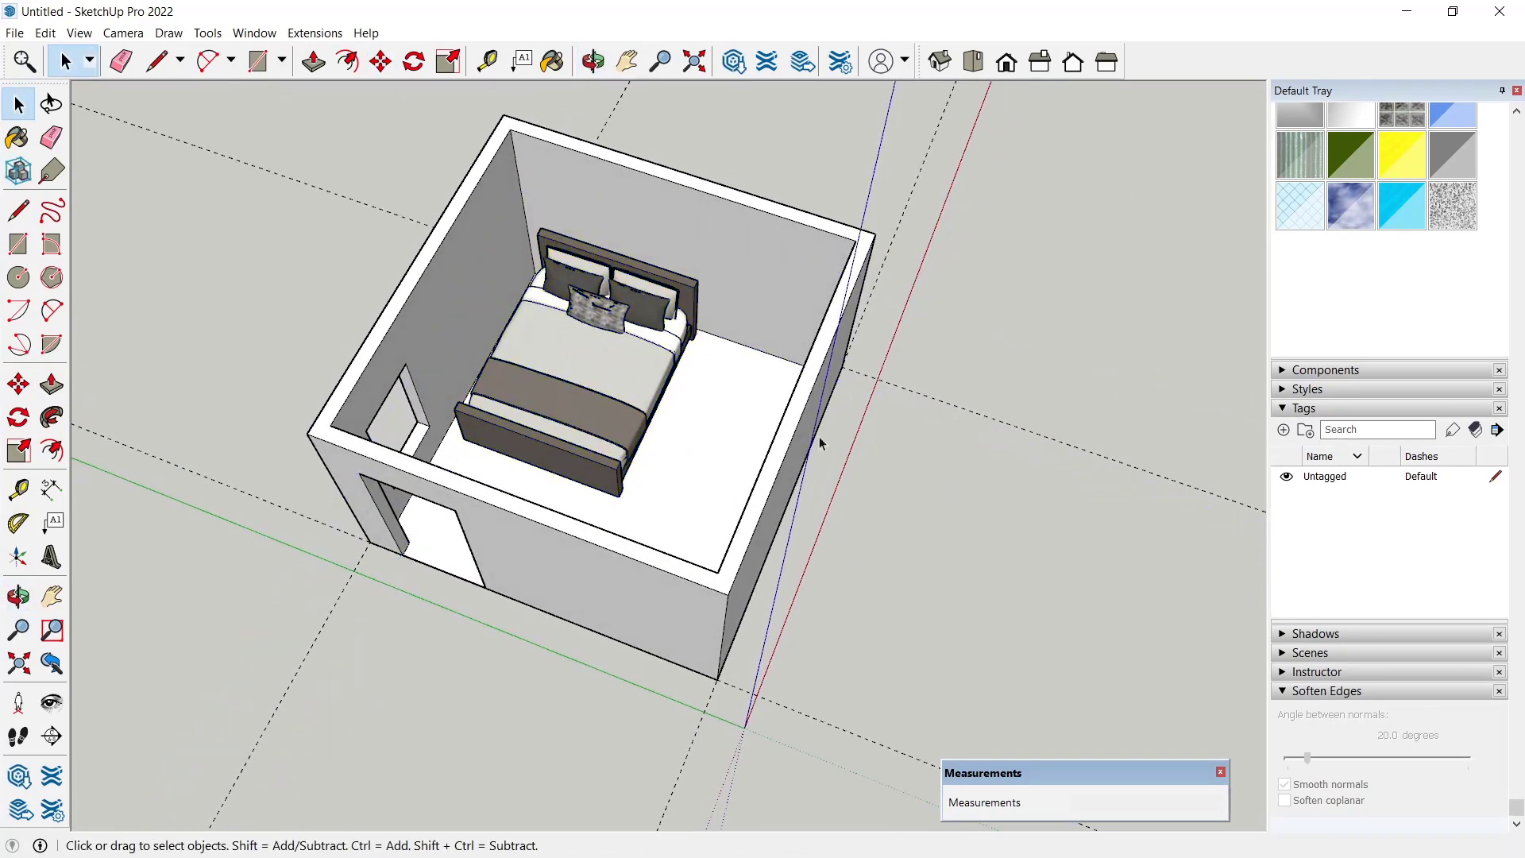
- Import Cupboard a1.skp from Downloads and place it outside the room, beside the wall opposite the window
middle_drag(818, 437, 810, 343)
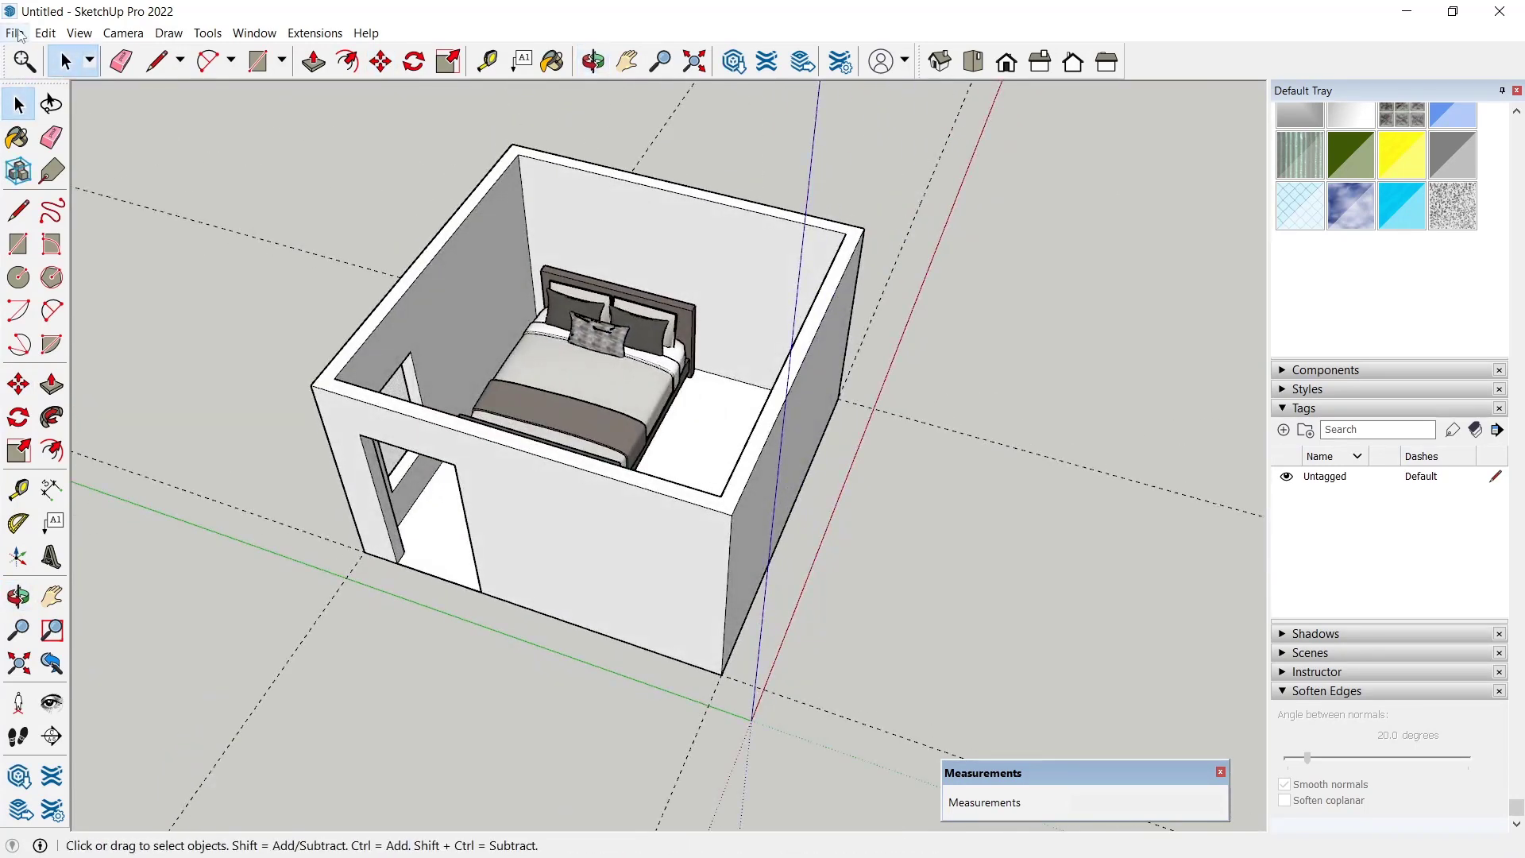
click(14, 33)
click(65, 322)
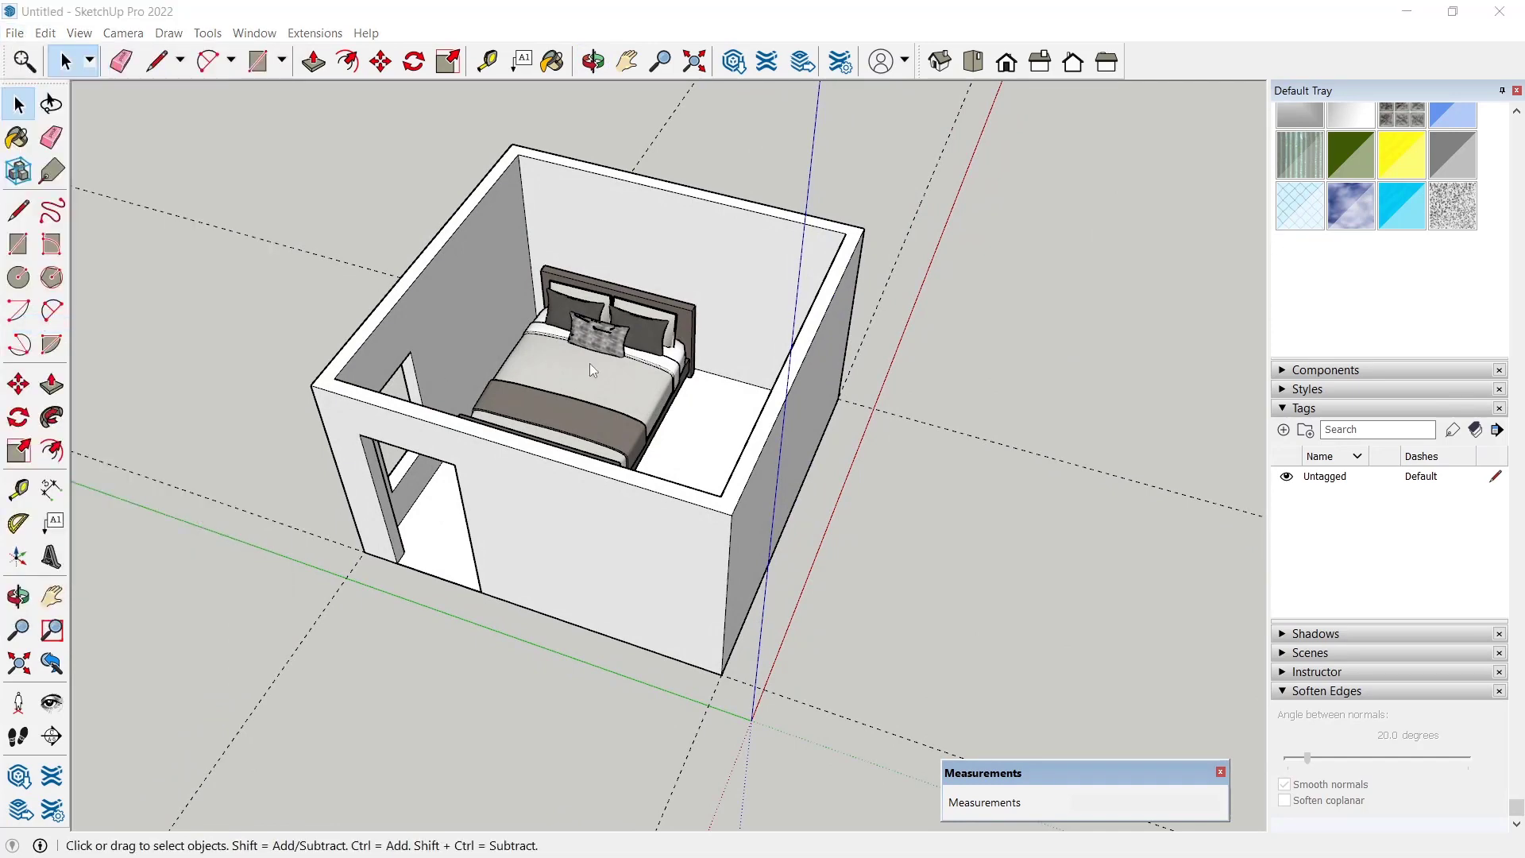
double_click(976, 340)
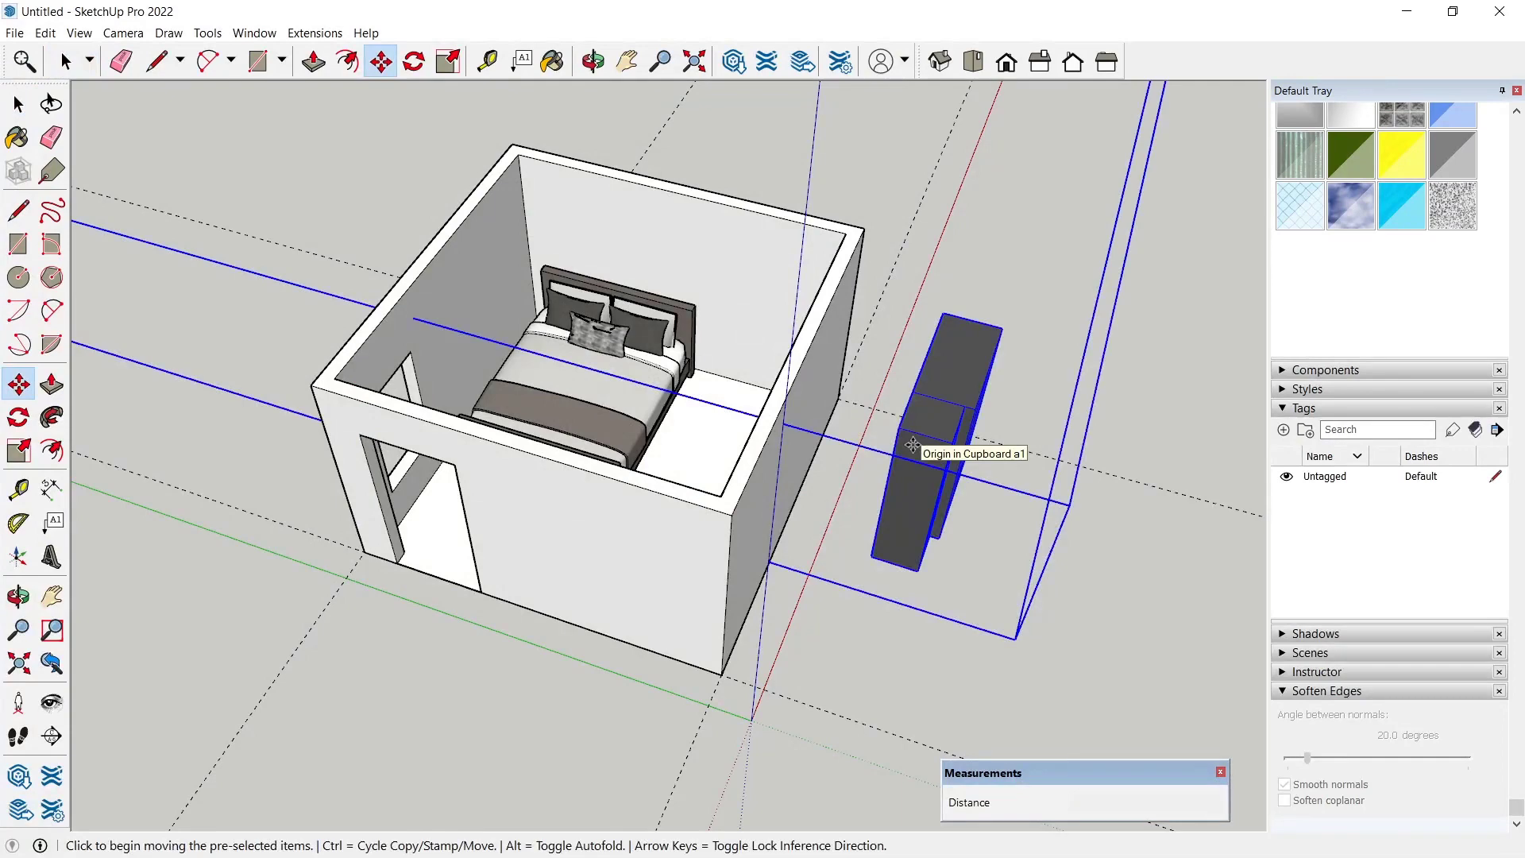
click(912, 445)
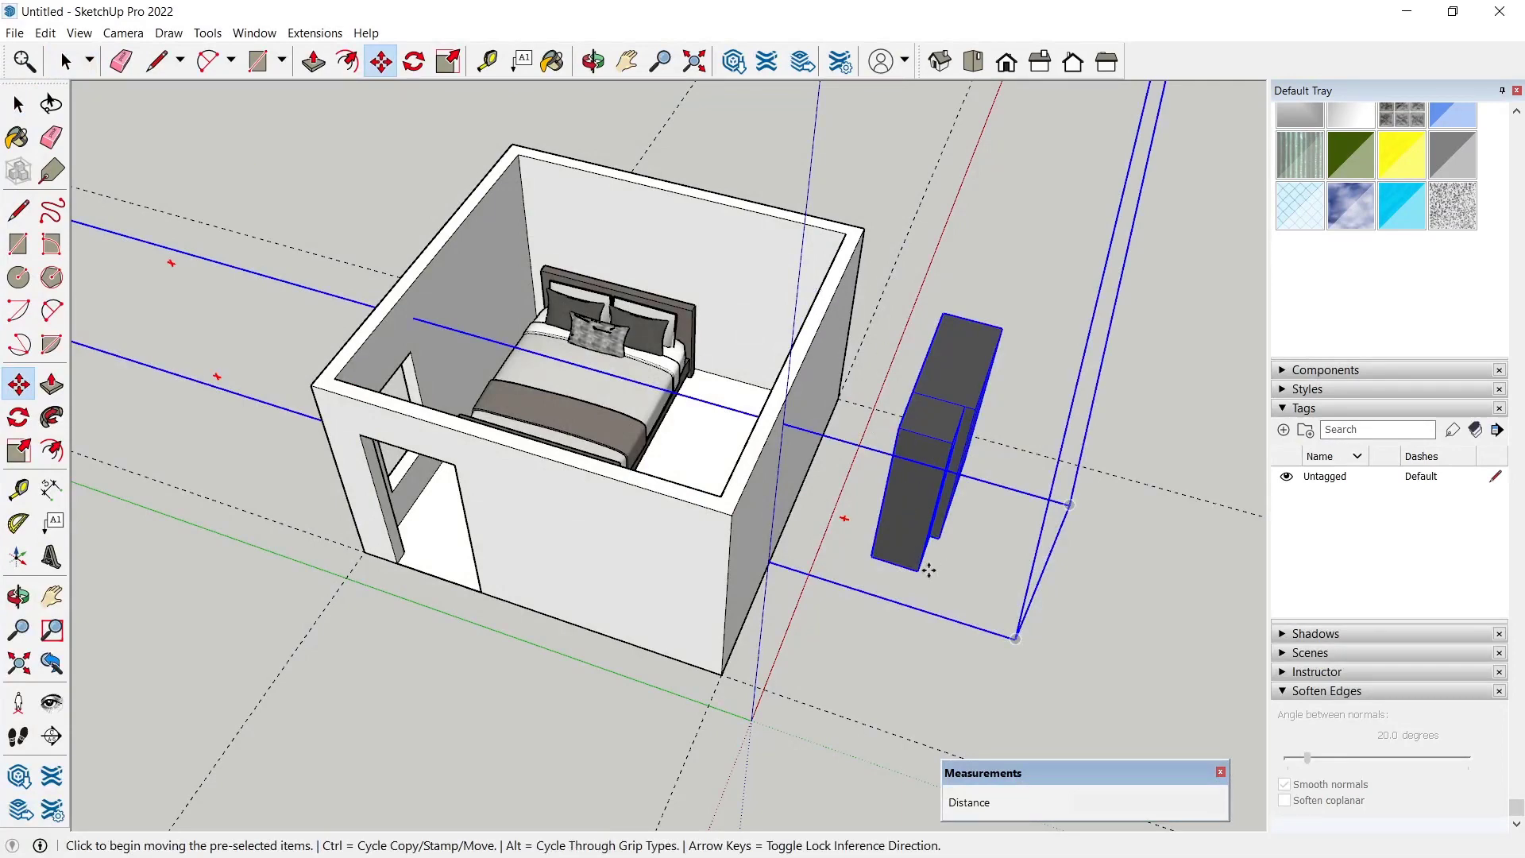
- Rotate the cupboard 180° about its bottom corner so its front faces the room
middle_drag(928, 569, 869, 532)
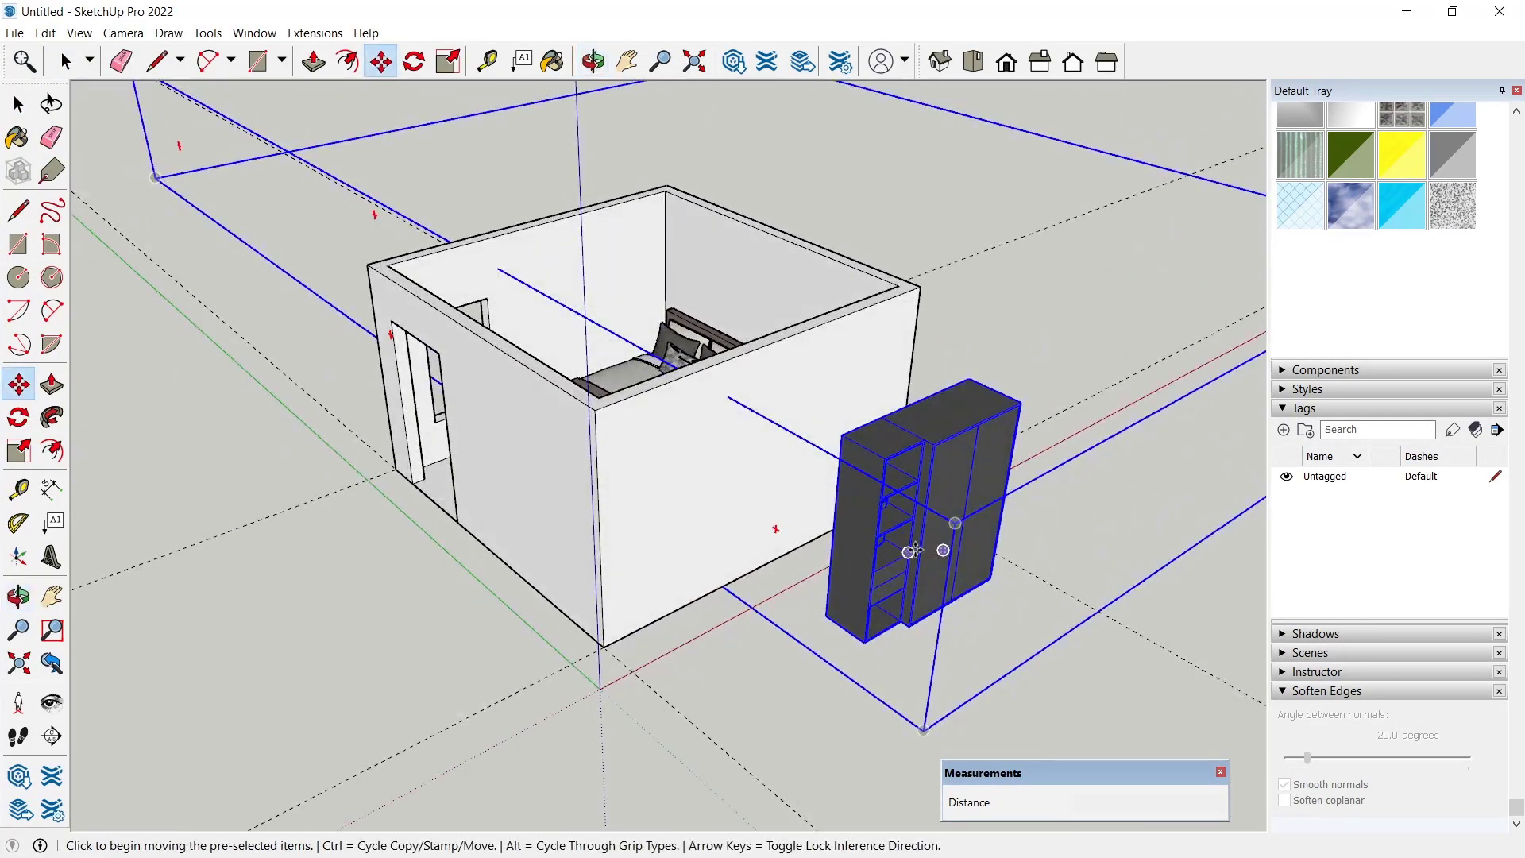
click(19, 417)
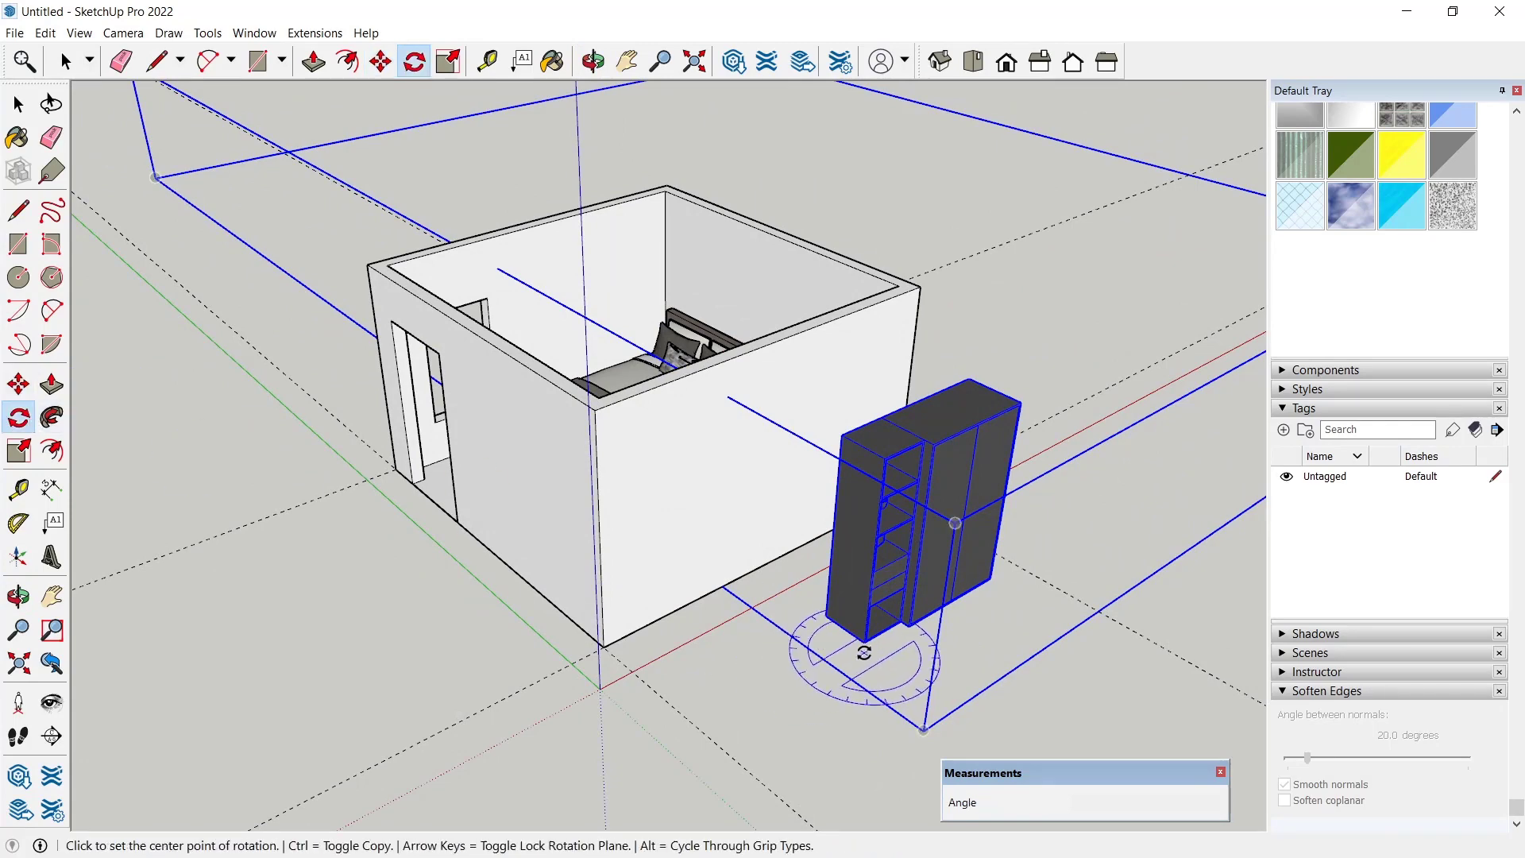
click(865, 635)
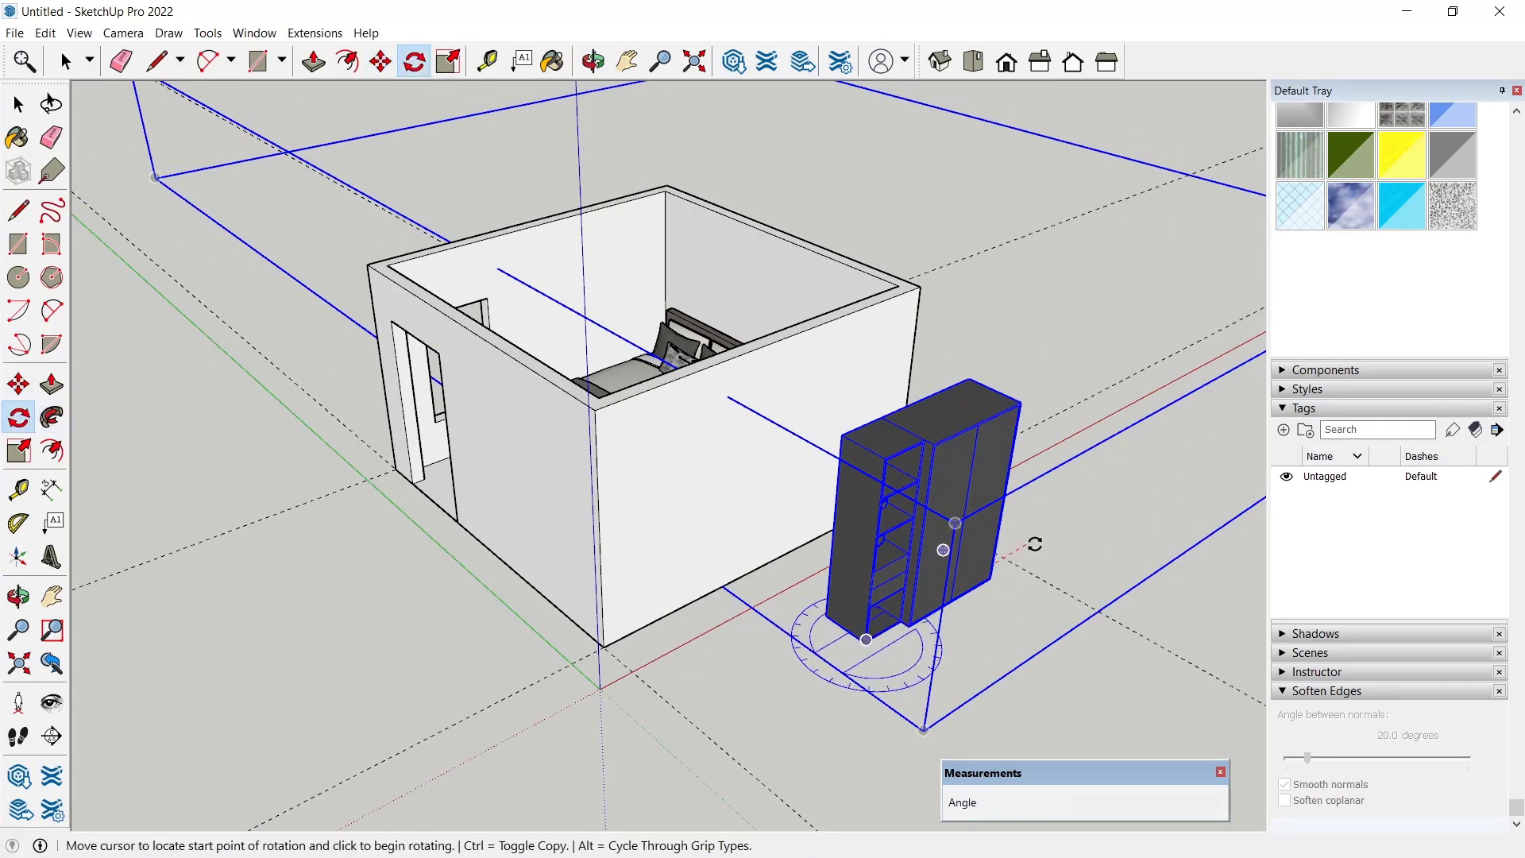
click(1060, 556)
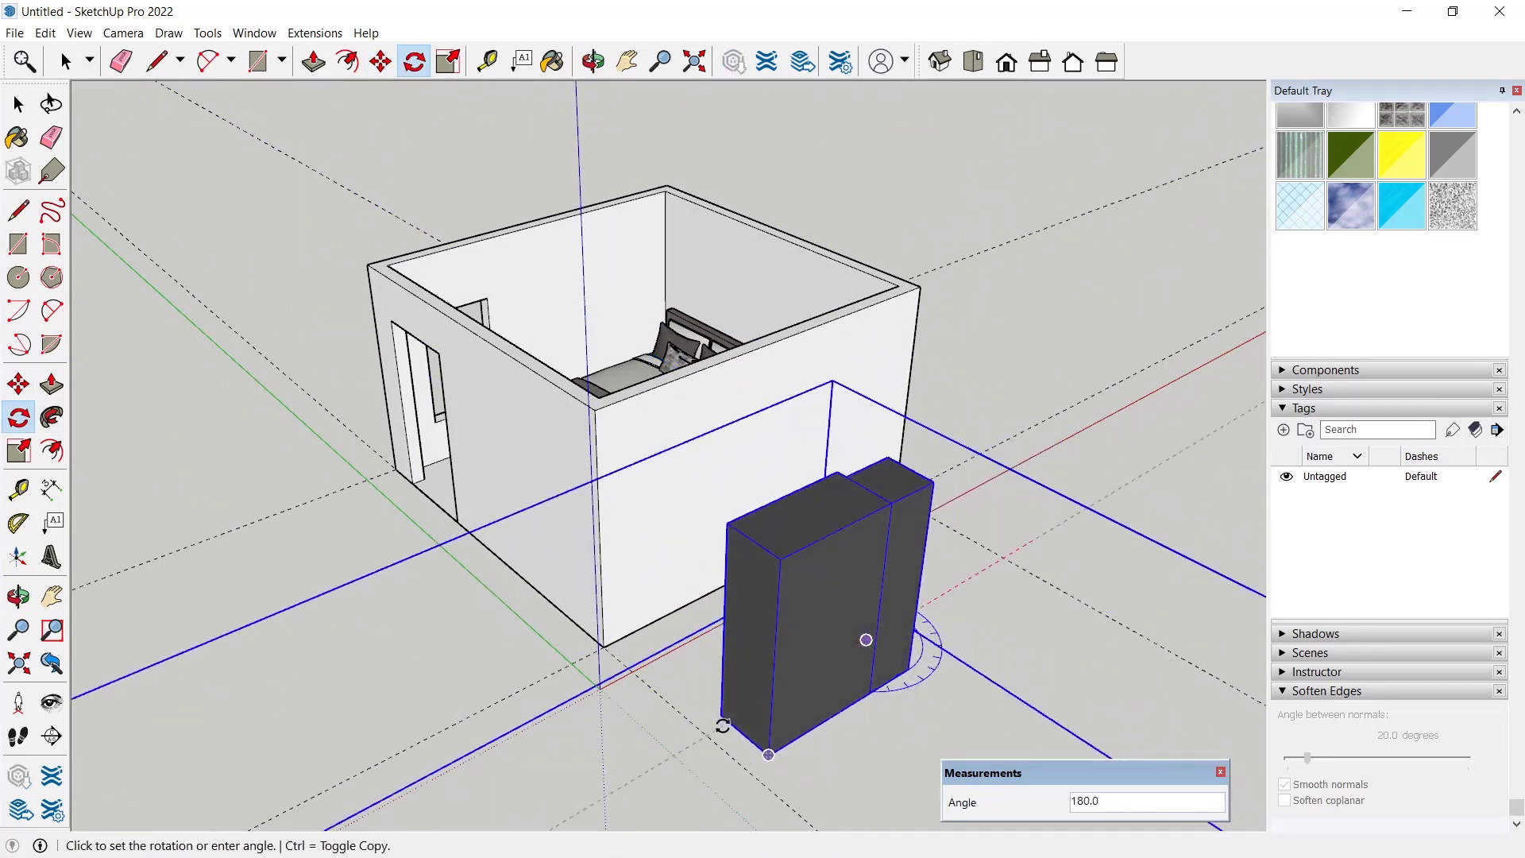
click(721, 725)
middle_drag(587, 604, 913, 796)
key(space)
- Move the cupboard along the green axis into the room, with its back to the wall opposite the window
scroll(854, 585, down, 2)
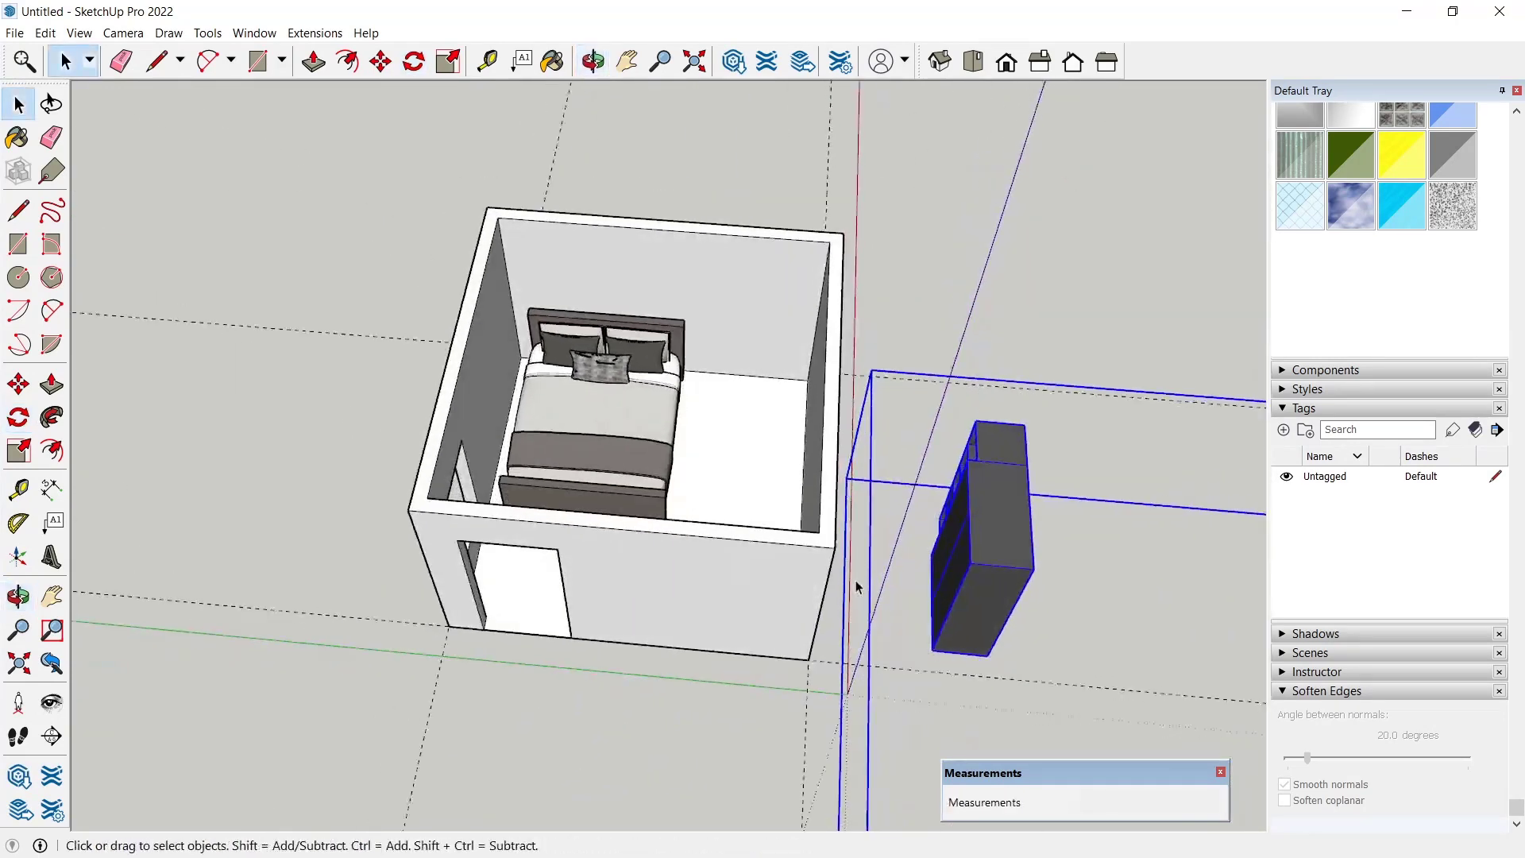
mouse_move(854, 585)
middle_down()
mouse_move(858, 631)
mouse_move(842, 603)
middle_up()
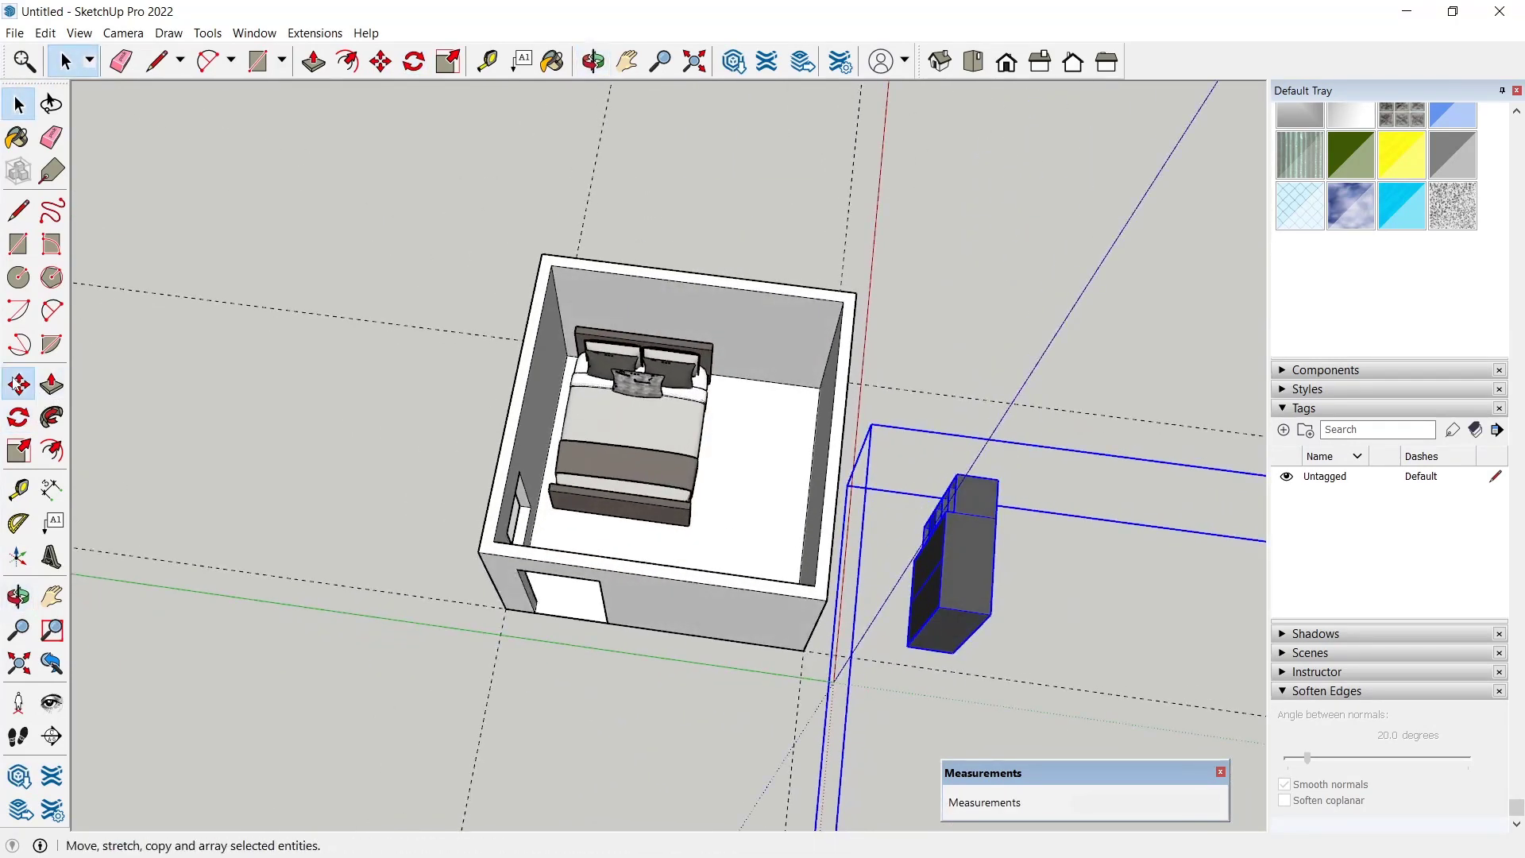
click(18, 383)
click(1020, 209)
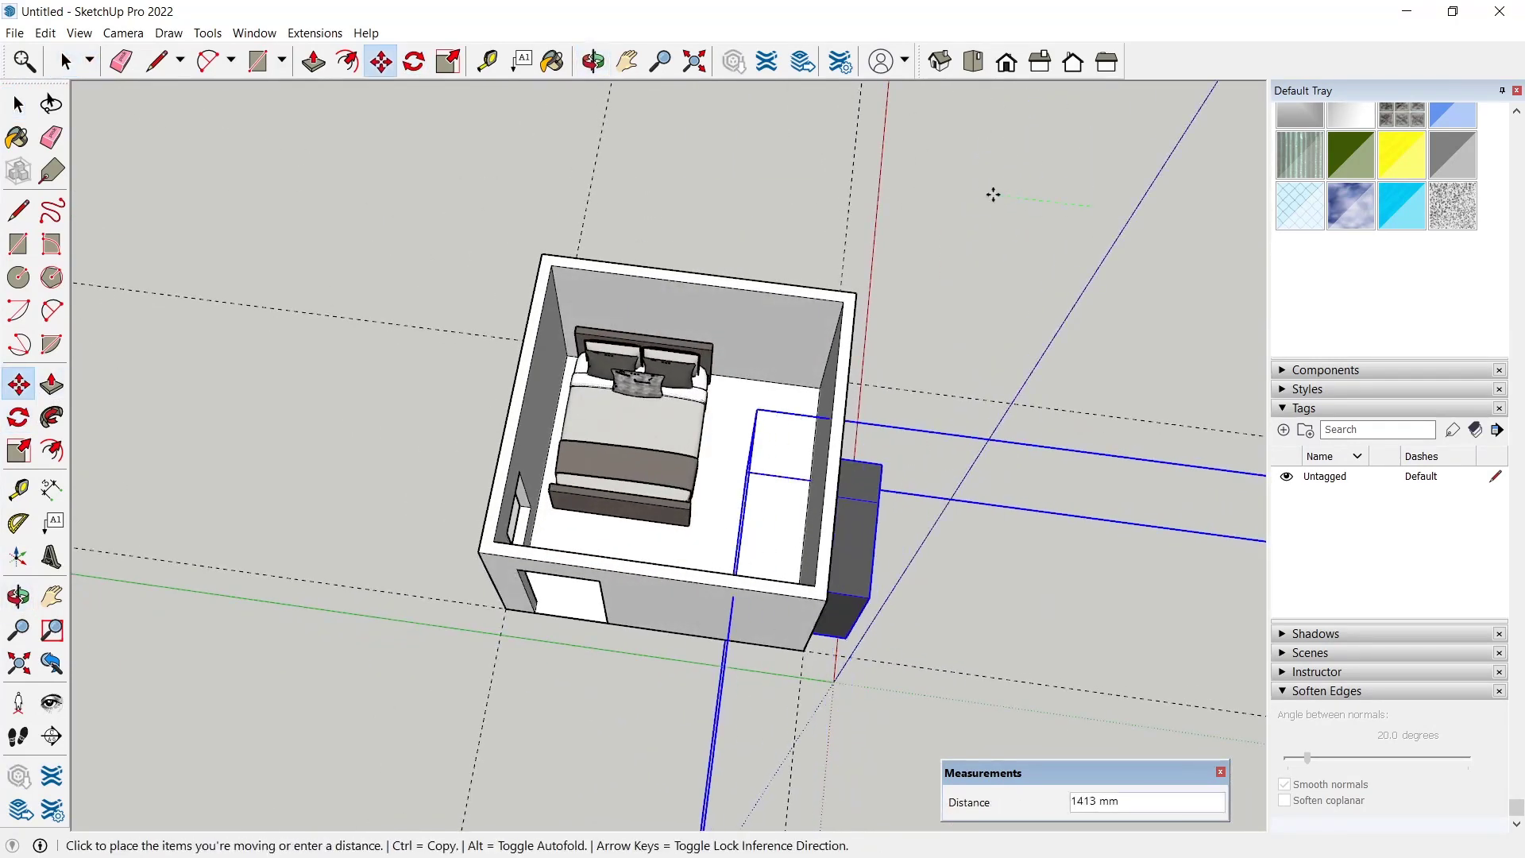
click(950, 190)
- Slide the cupboard about 1.6 m along its wall towards the headboard wall and deselect it
click(988, 612)
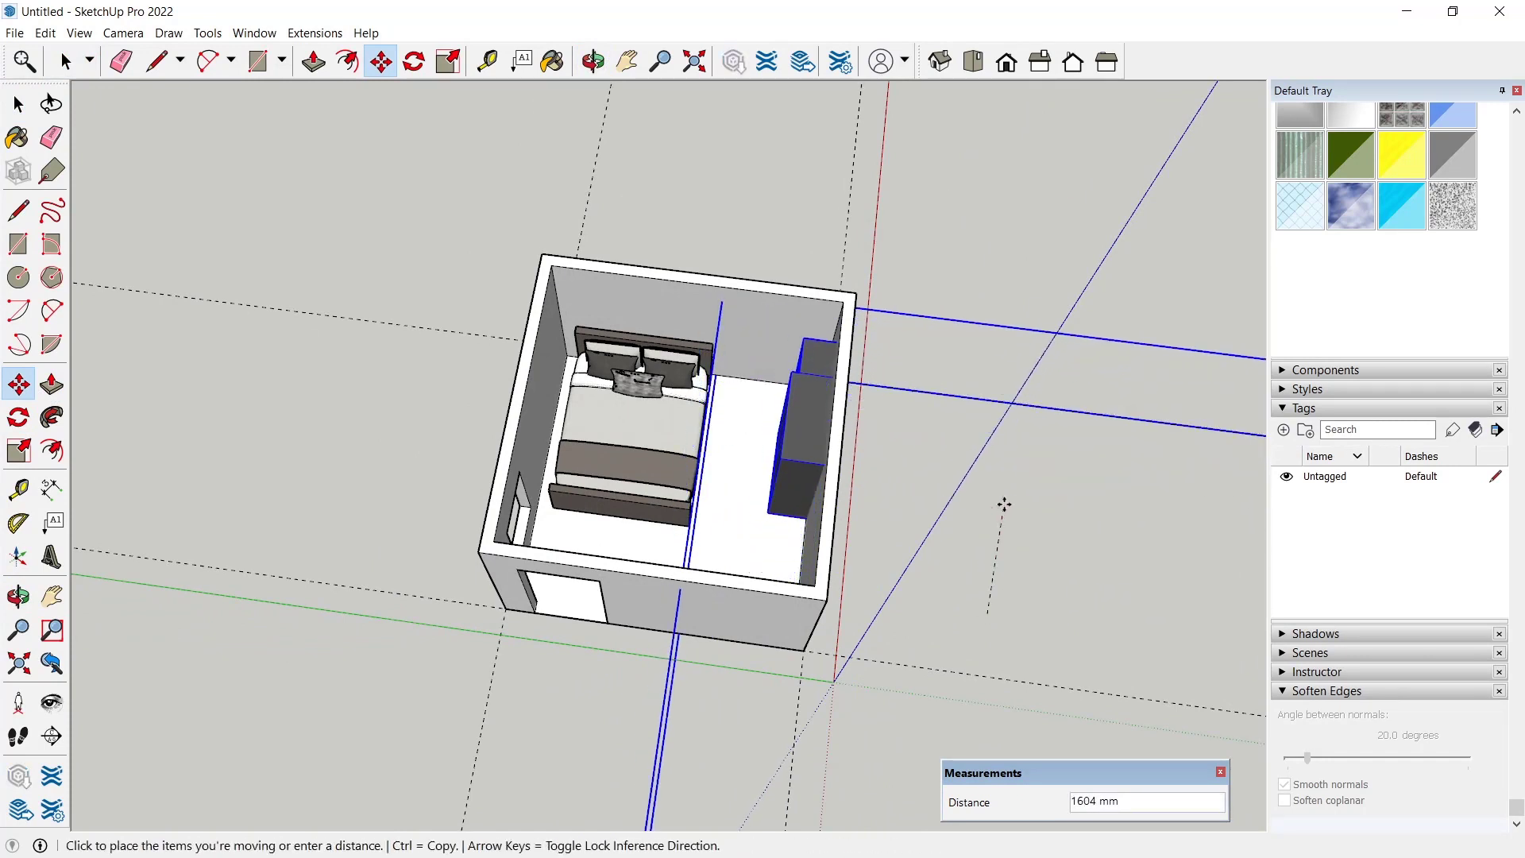
click(997, 506)
middle_drag(997, 506, 532, 469)
key(space)
middle_drag(469, 326, 252, 164)
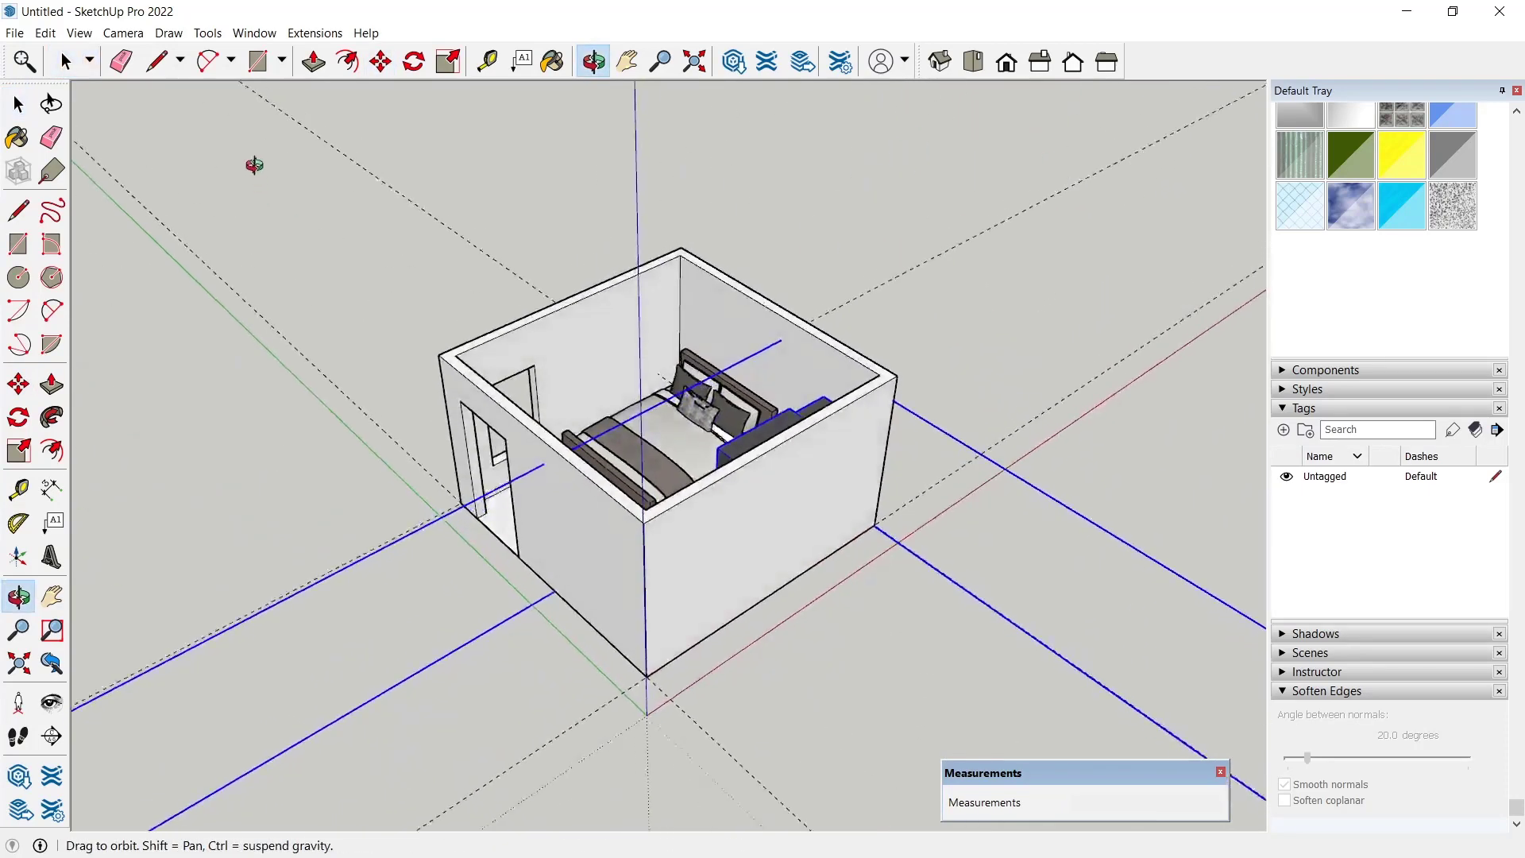
click(400, 232)
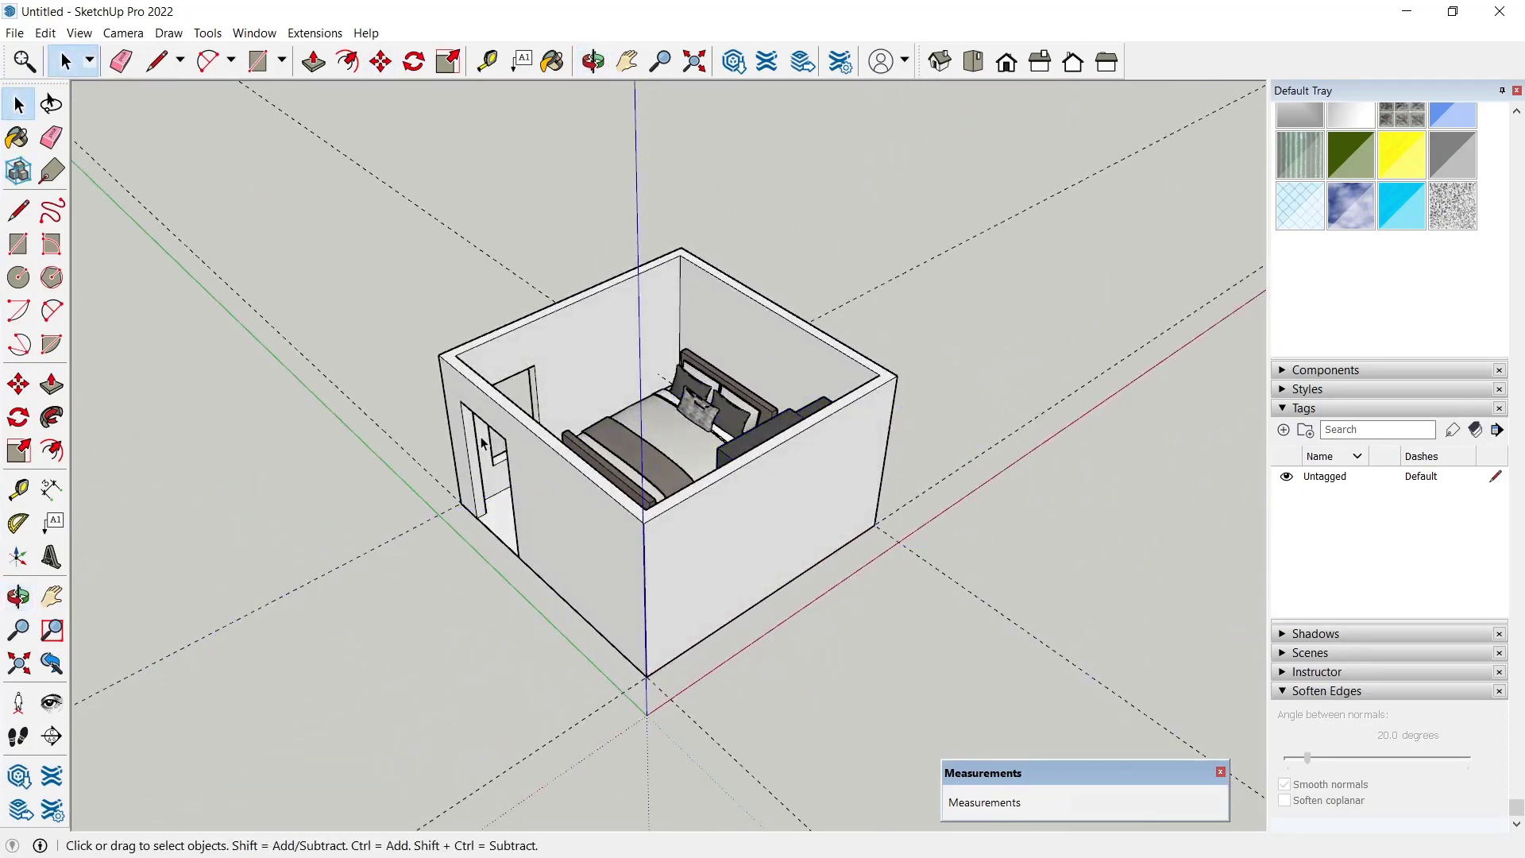
- Import Door a1.skp from Downloads and place it outside the room, in front of the doorway
click(14, 32)
click(63, 328)
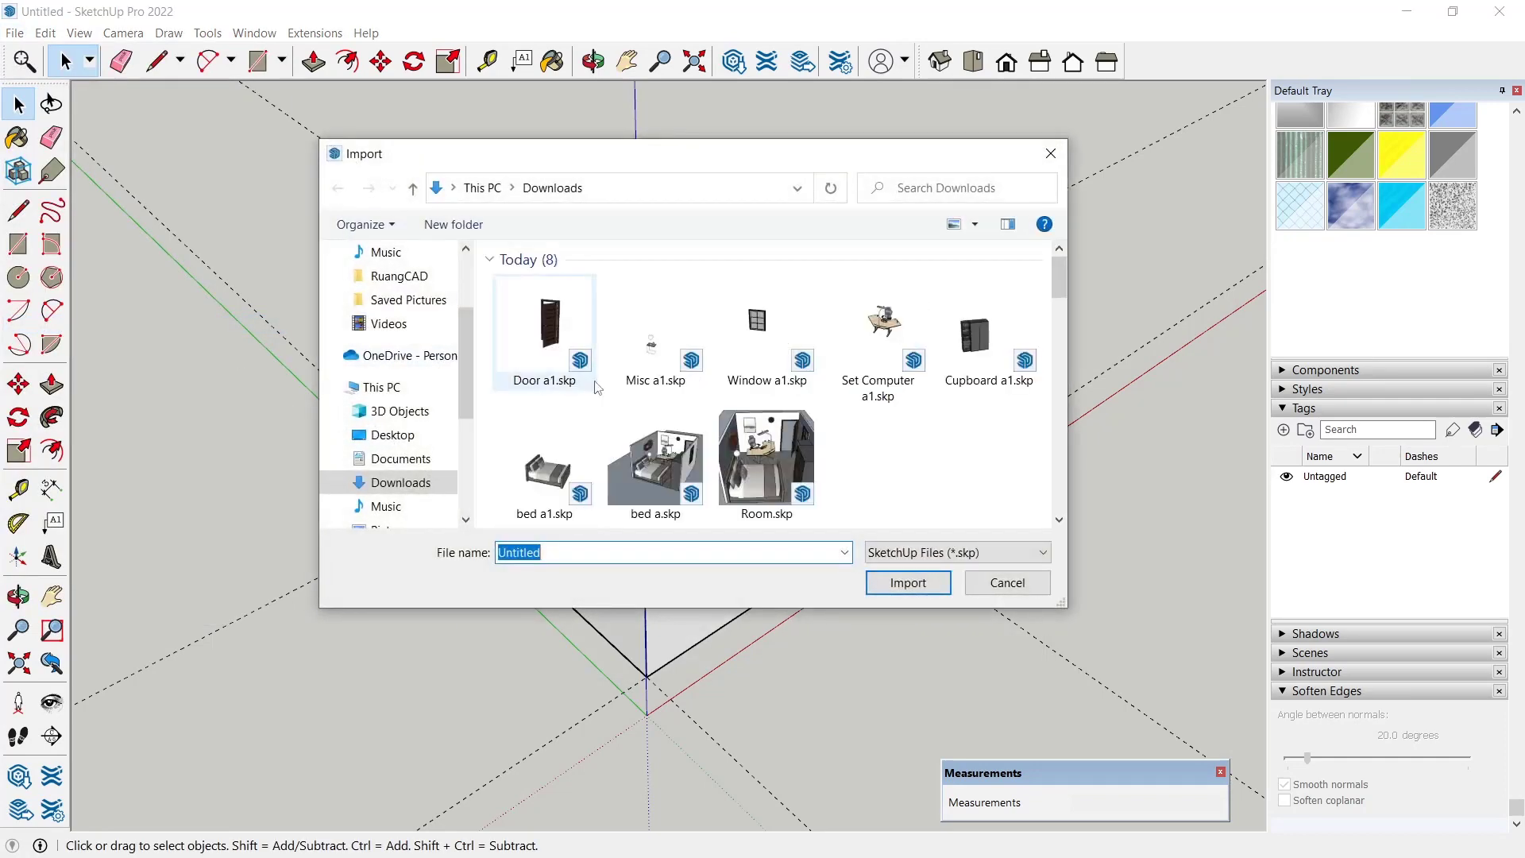
double_click(567, 334)
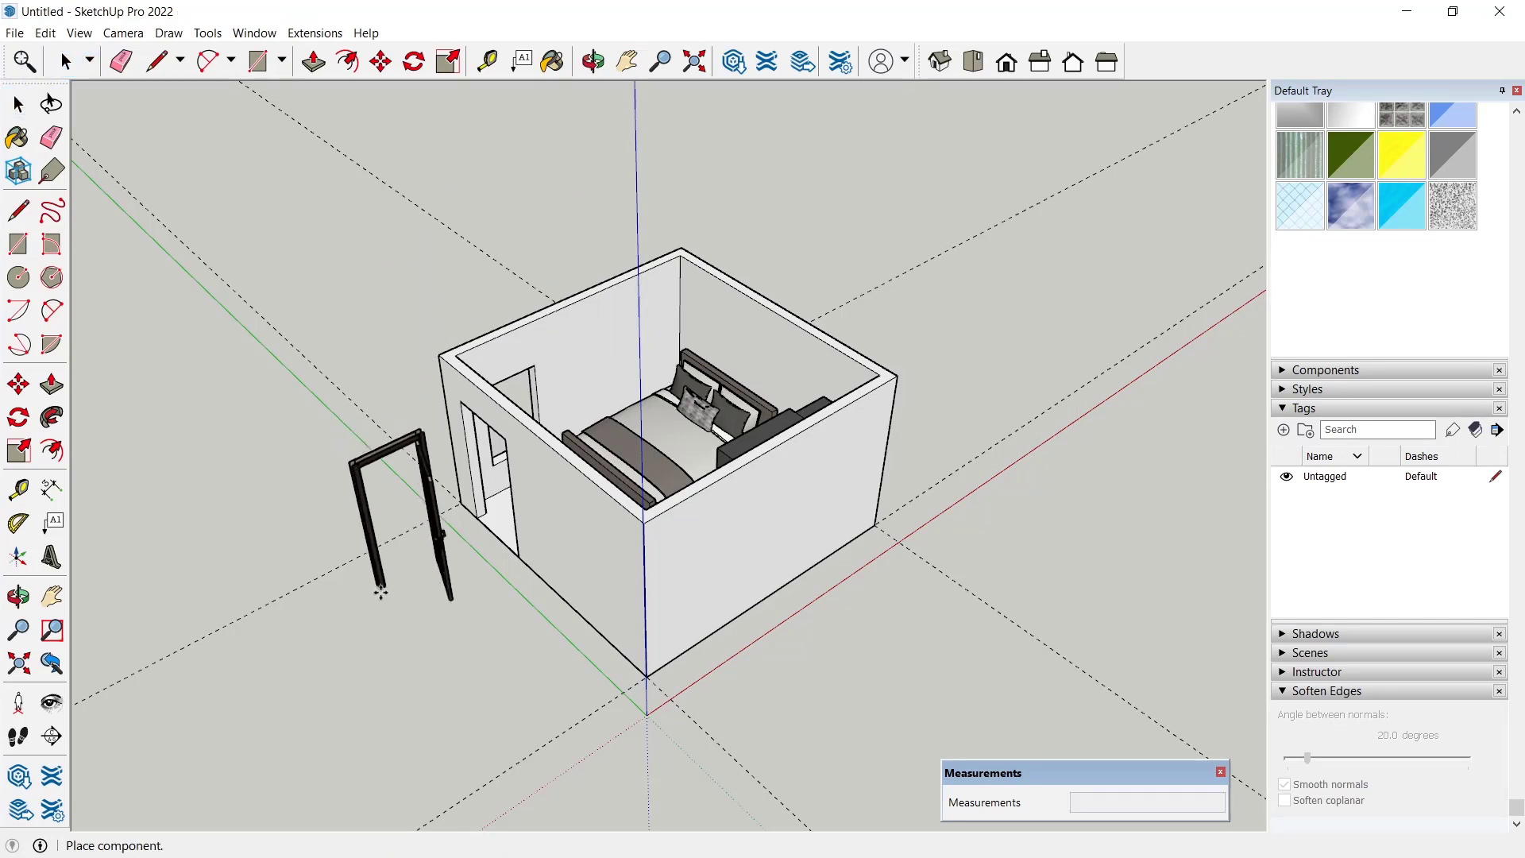
click(395, 615)
- Rotate the door a quarter turn so its frame is parallel to the doorway wall
middle_drag(381, 627, 446, 622)
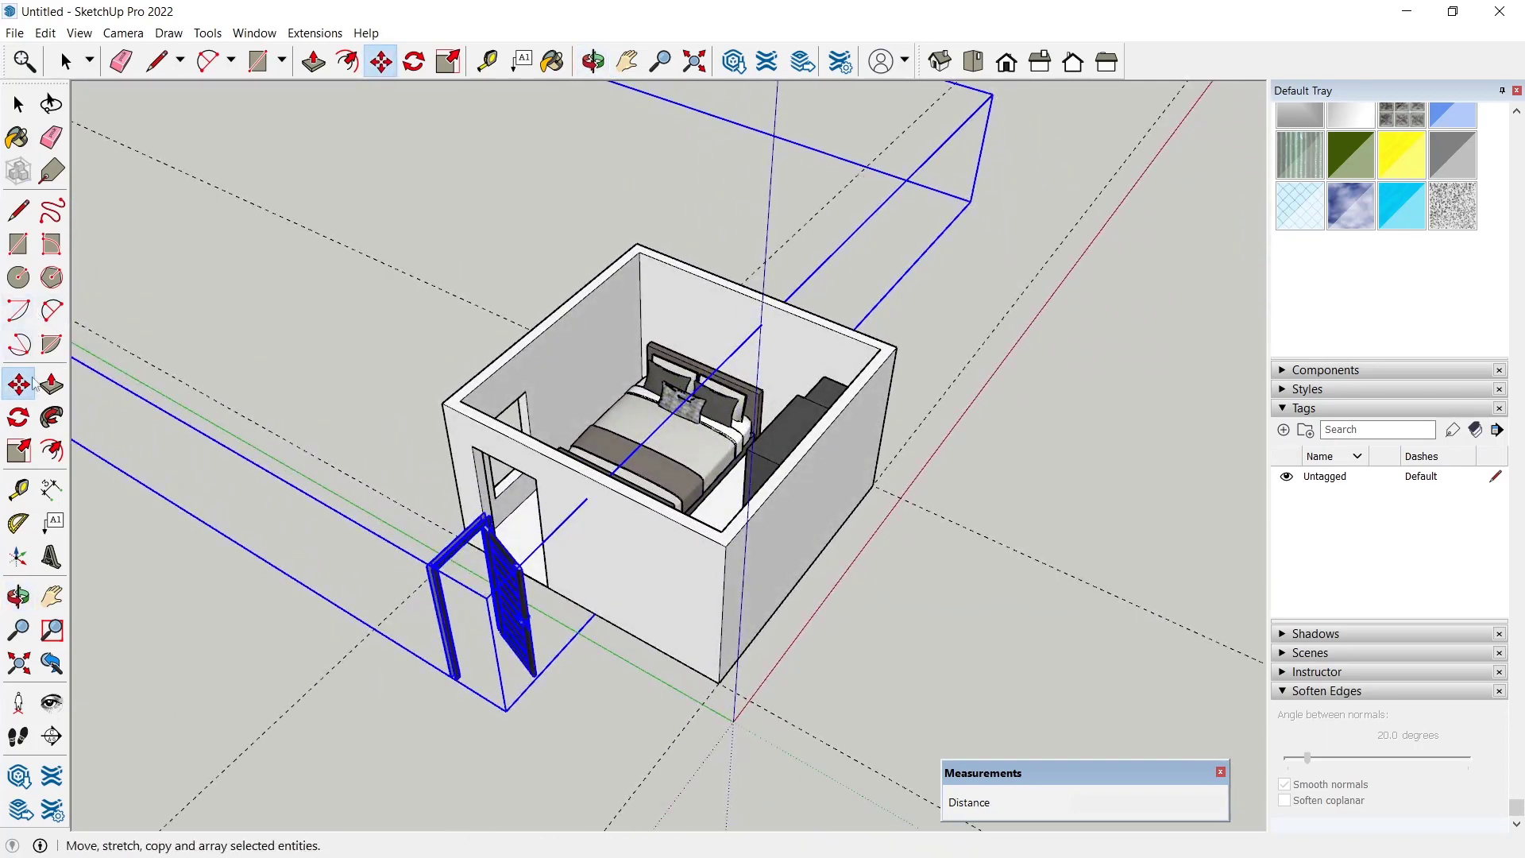
click(18, 417)
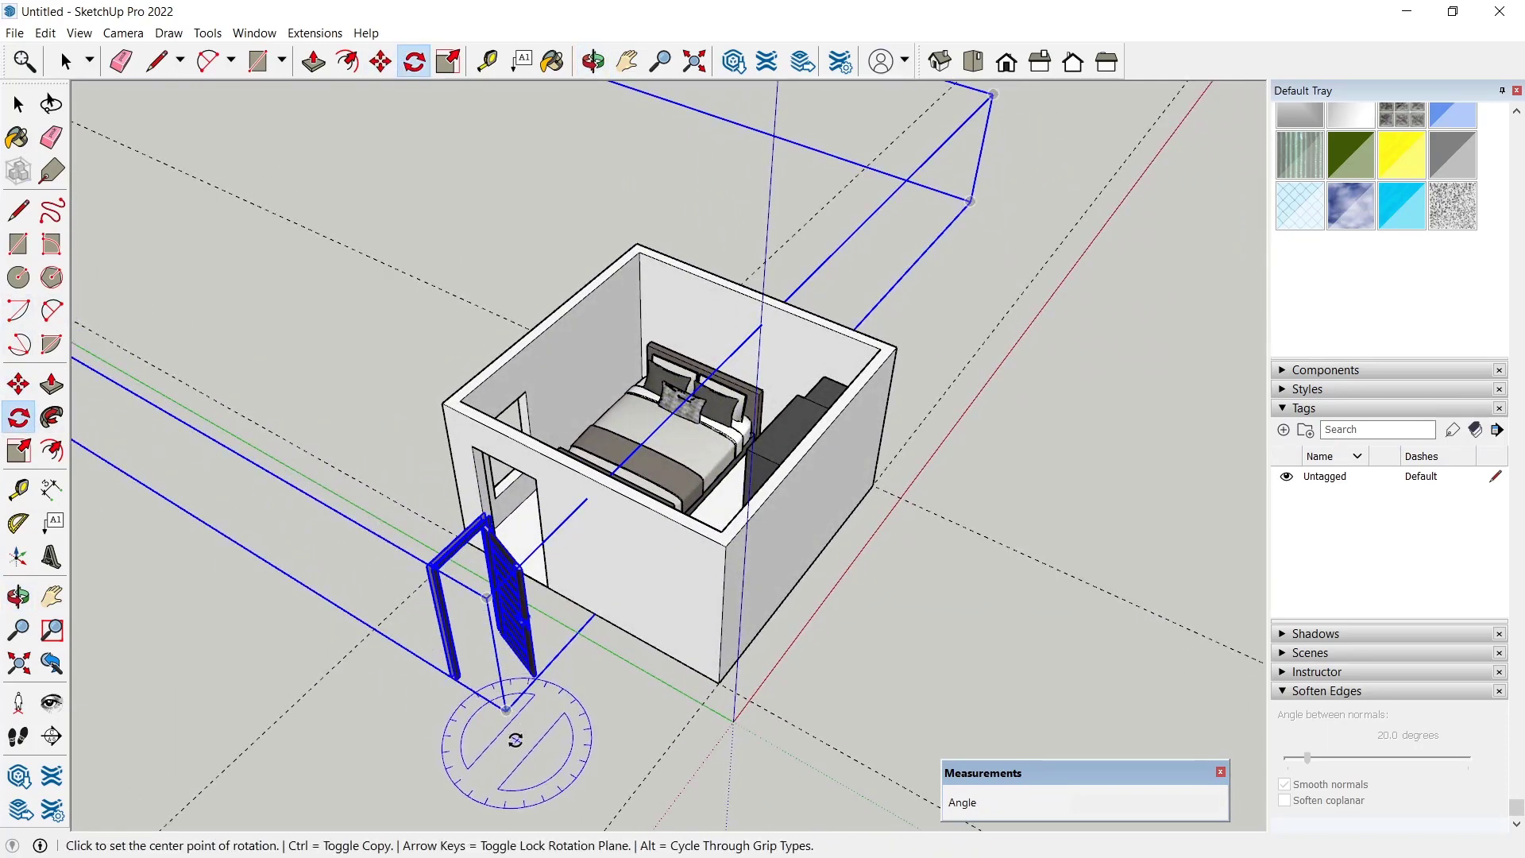
click(441, 692)
click(475, 654)
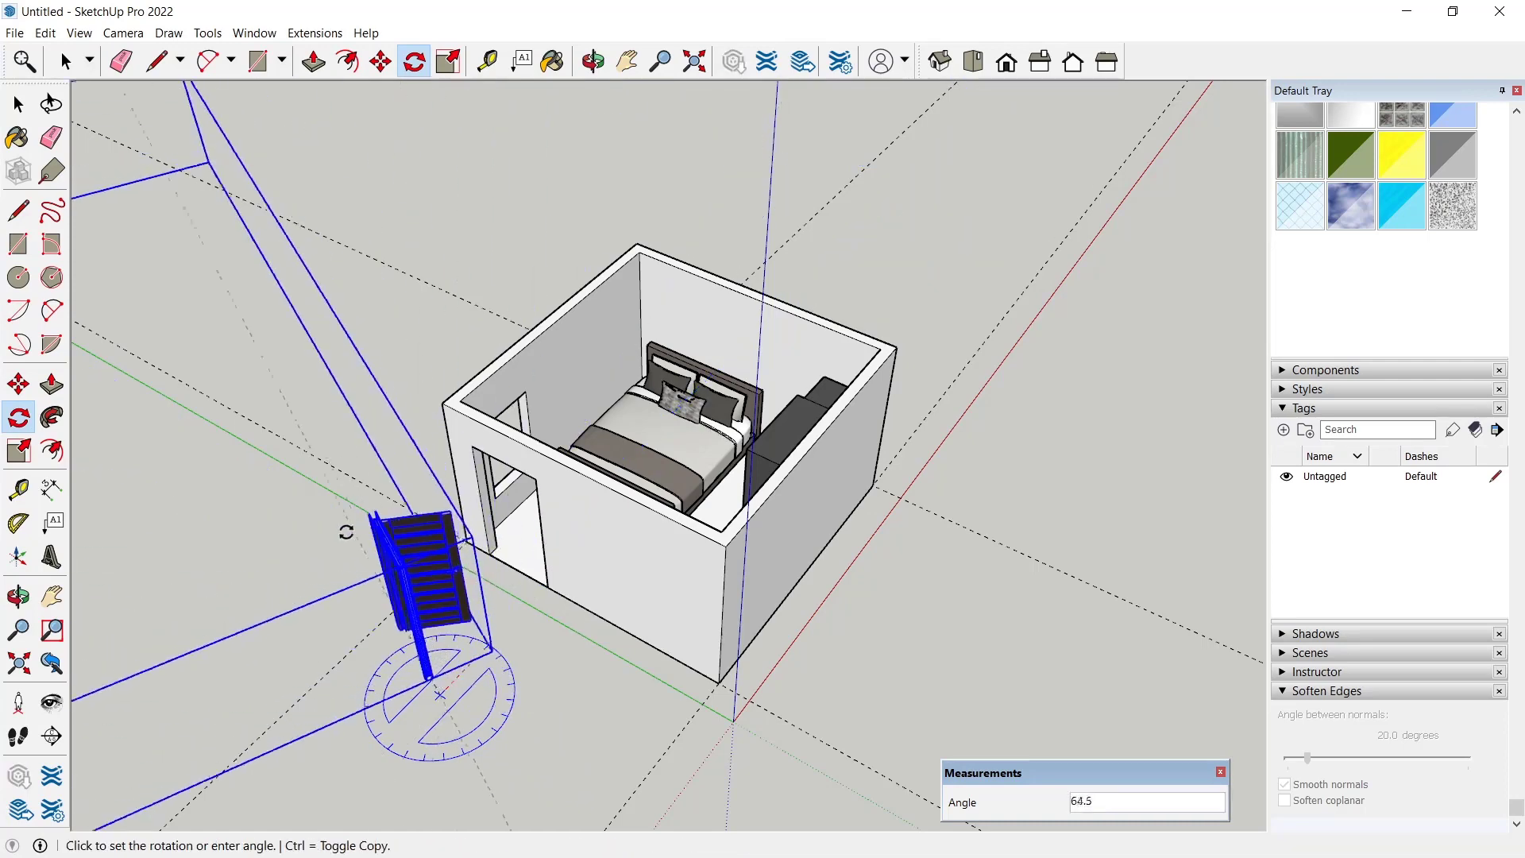
click(224, 563)
key(space)
- Move the door by its frame's bottom outer corner onto the bottom corner of the doorway opening nearest the window wall, and deselect it
scroll(340, 659, up, 6)
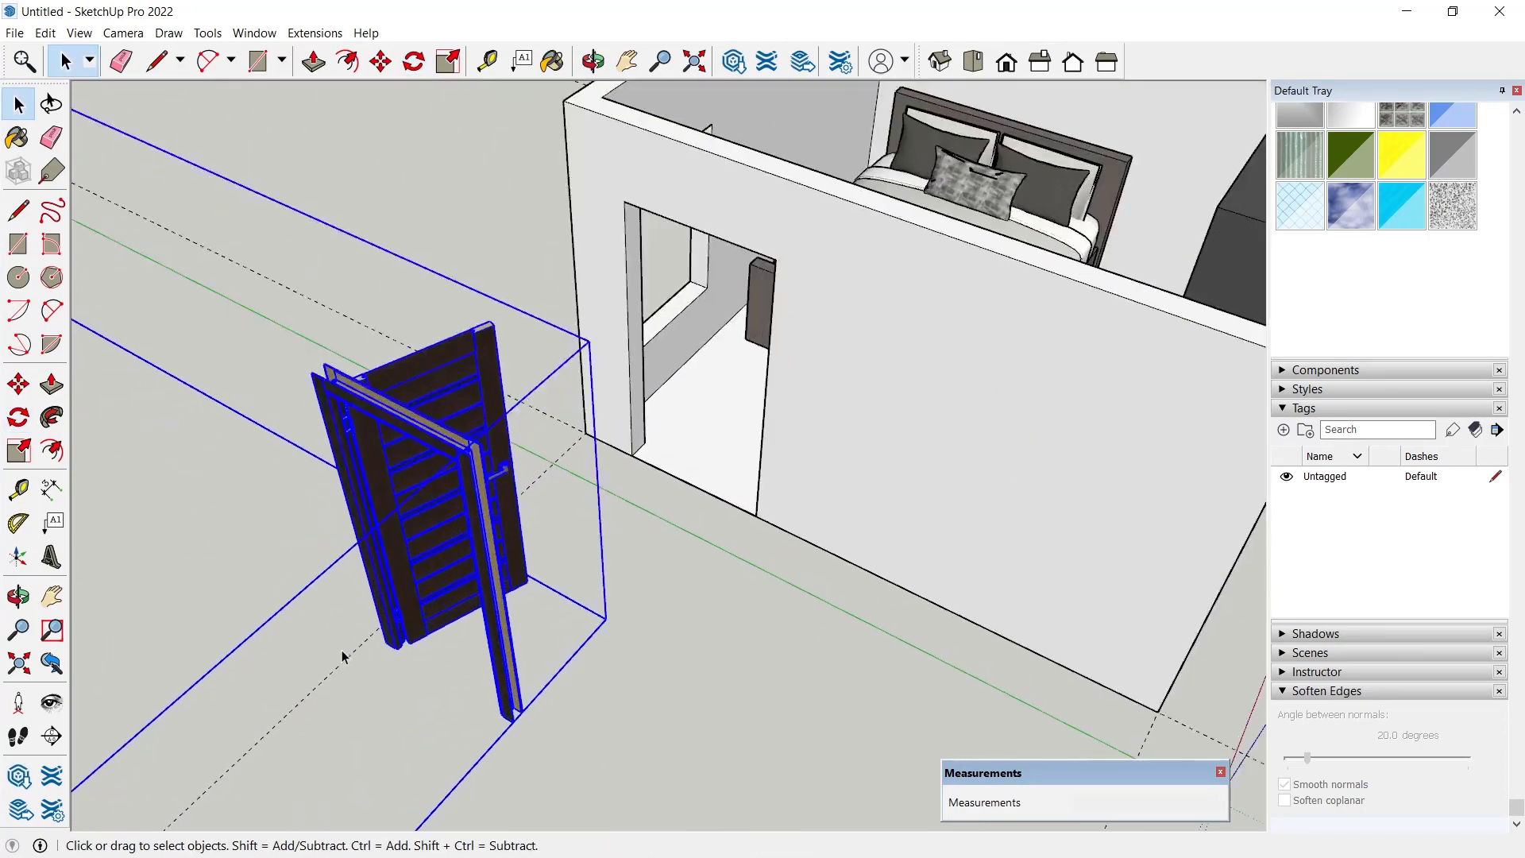
scroll(450, 685, up, 5)
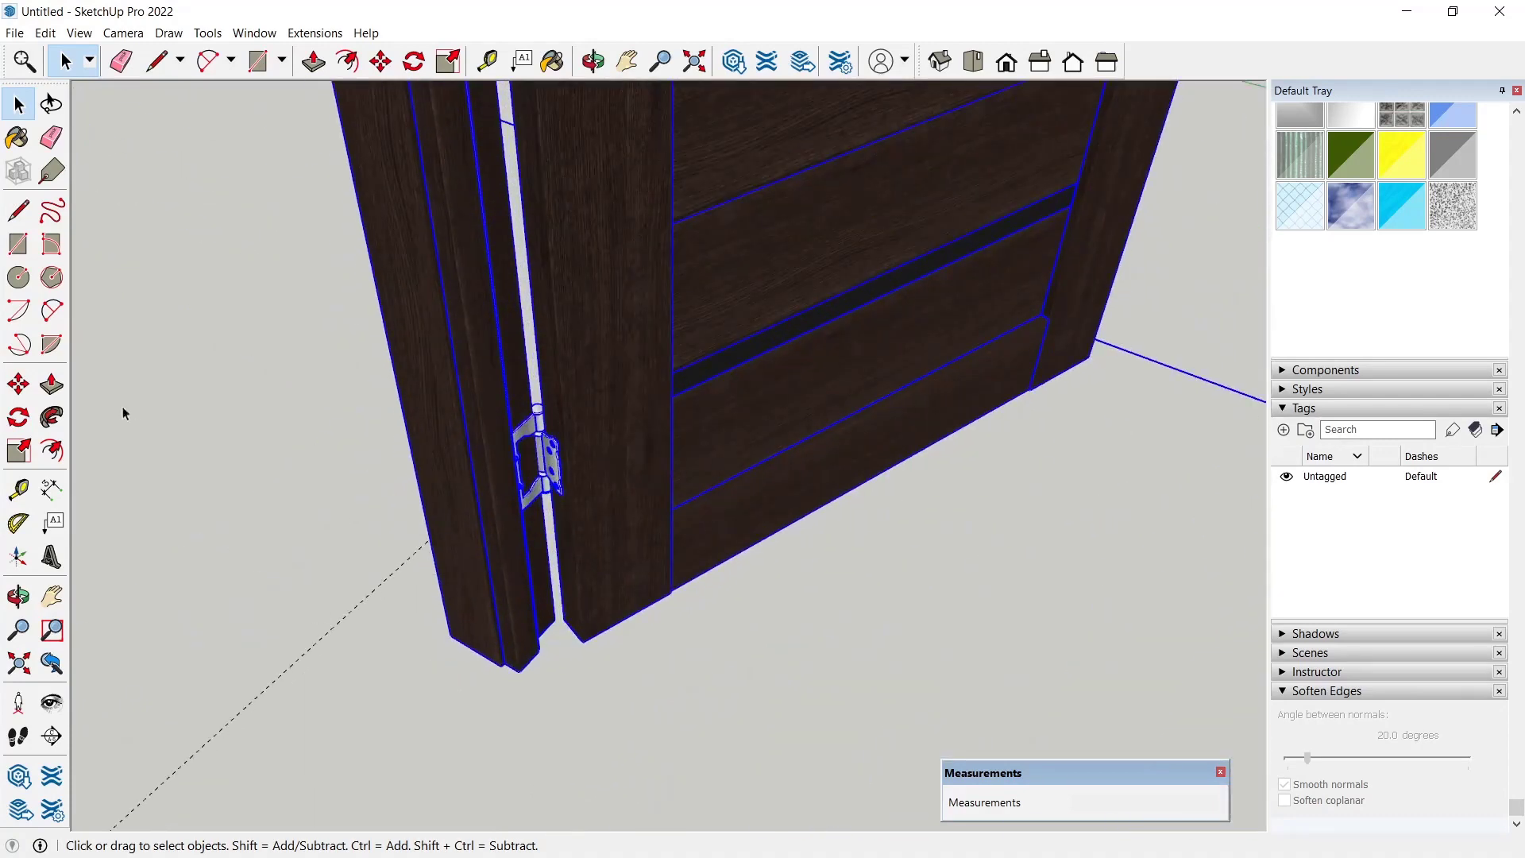
click(17, 384)
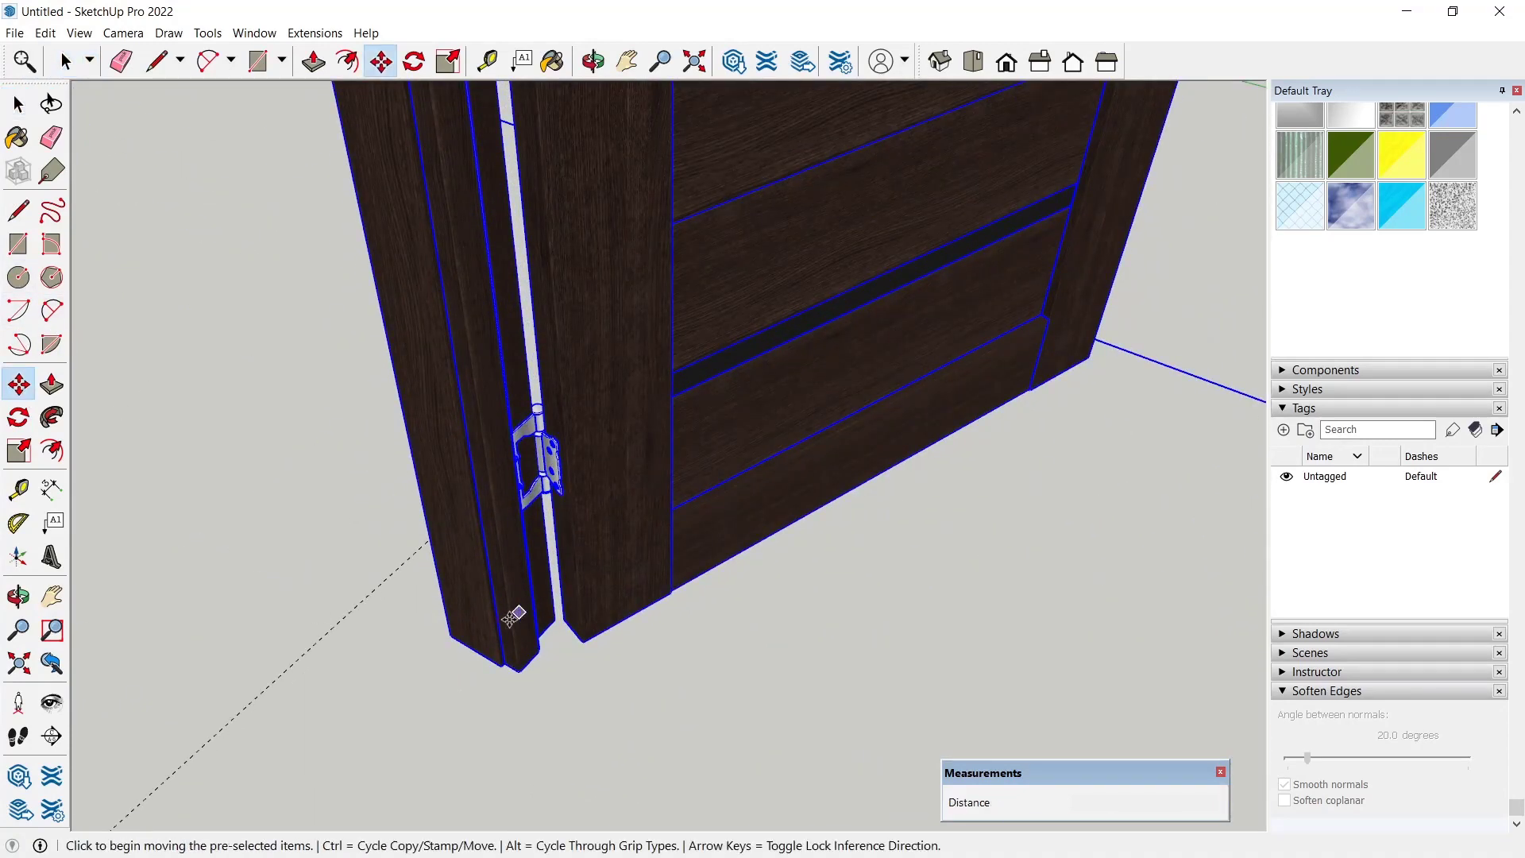
click(452, 633)
key(Escape)
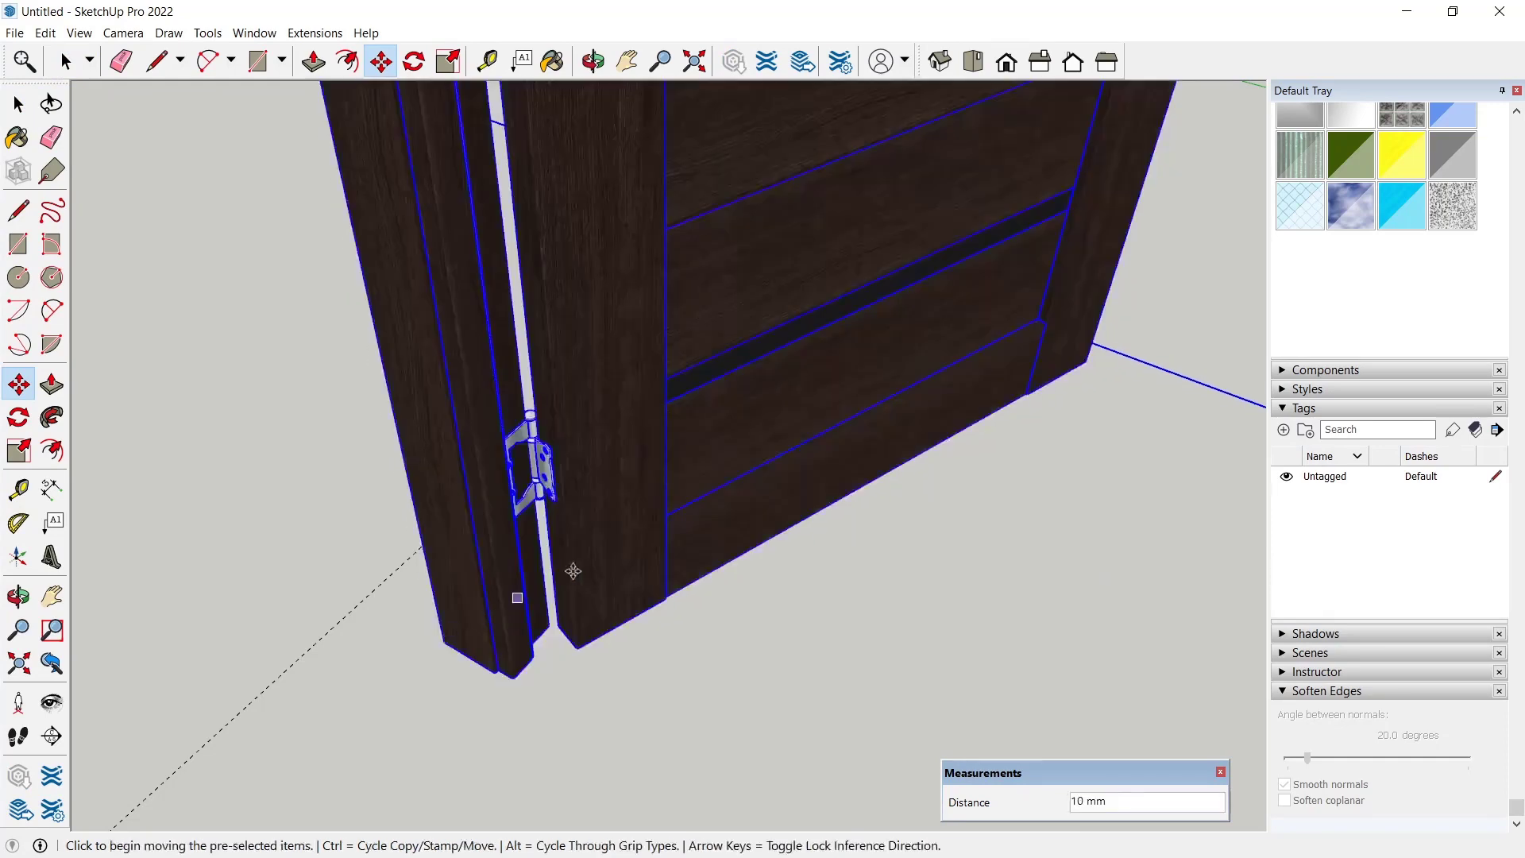
scroll(874, 459, down, 5)
scroll(738, 525, up, 3)
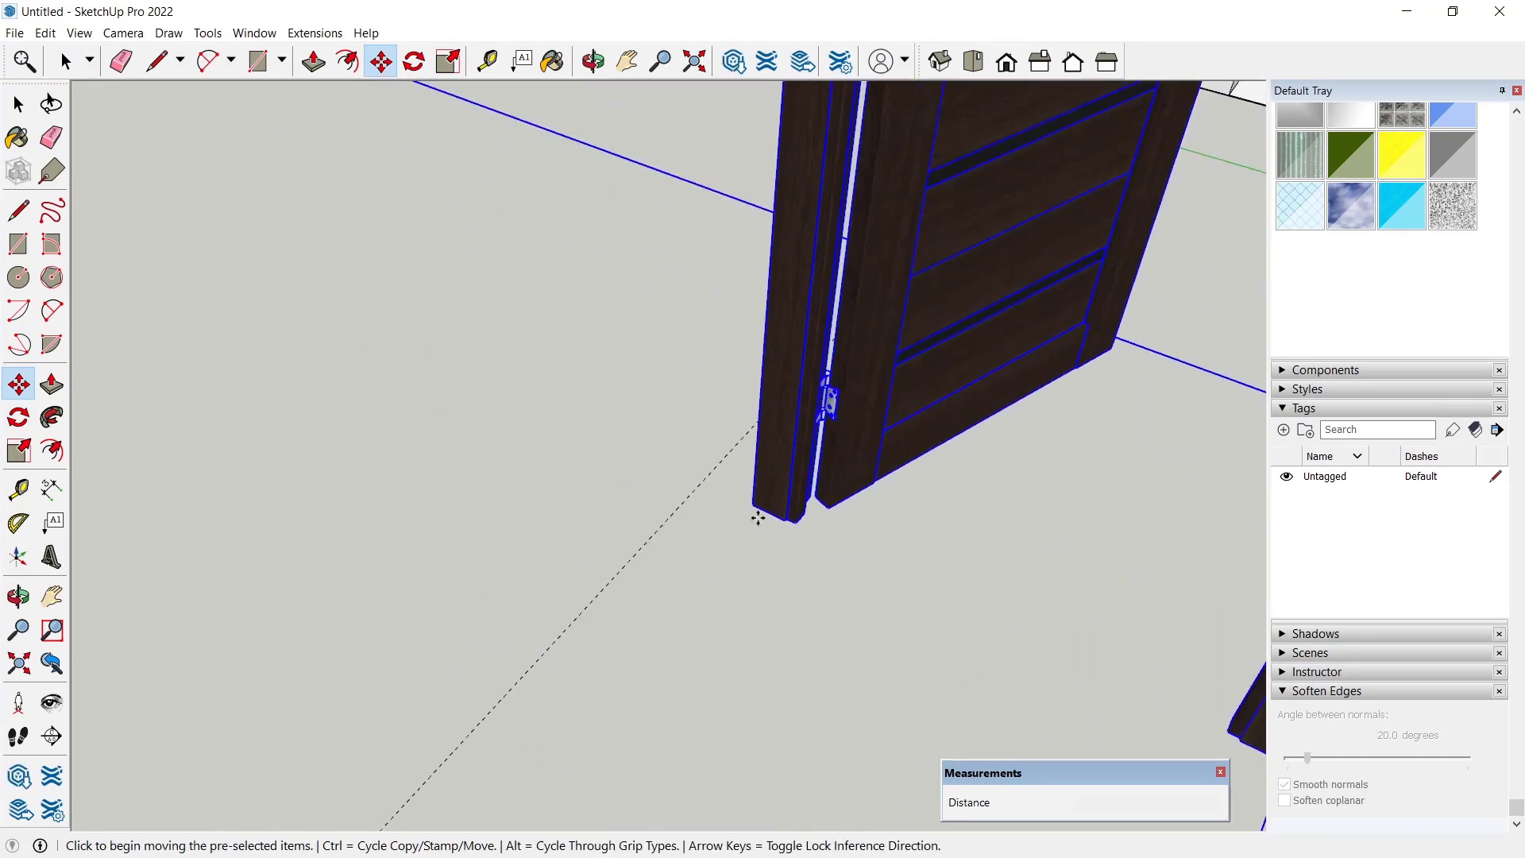
click(752, 503)
scroll(1017, 398, down, 3)
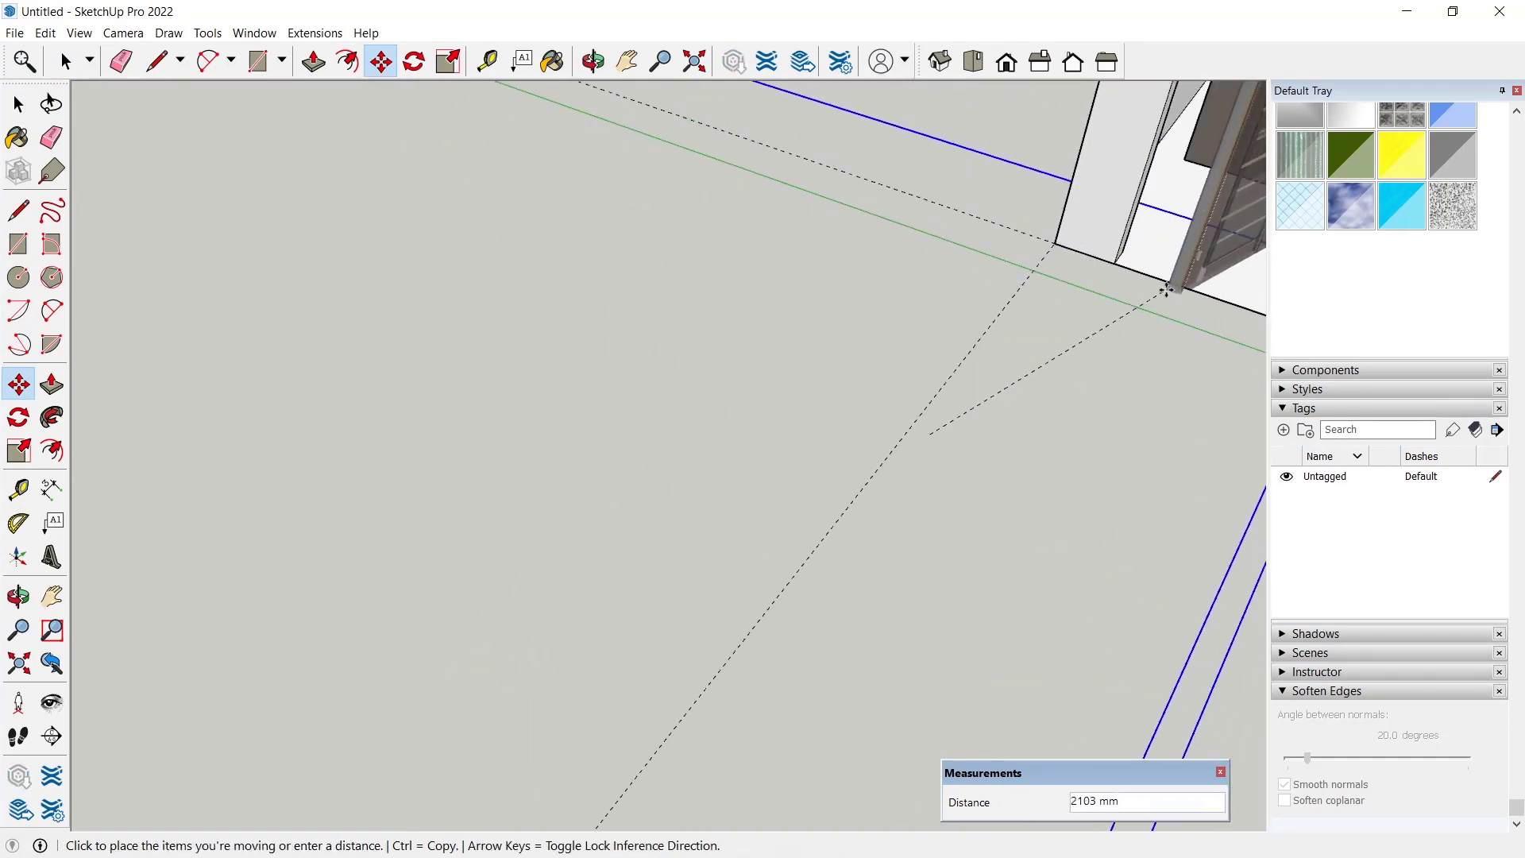
middle_drag(1168, 293, 917, 316)
shift+middle_drag(1151, 392, 733, 420)
scroll(771, 465, up, 3)
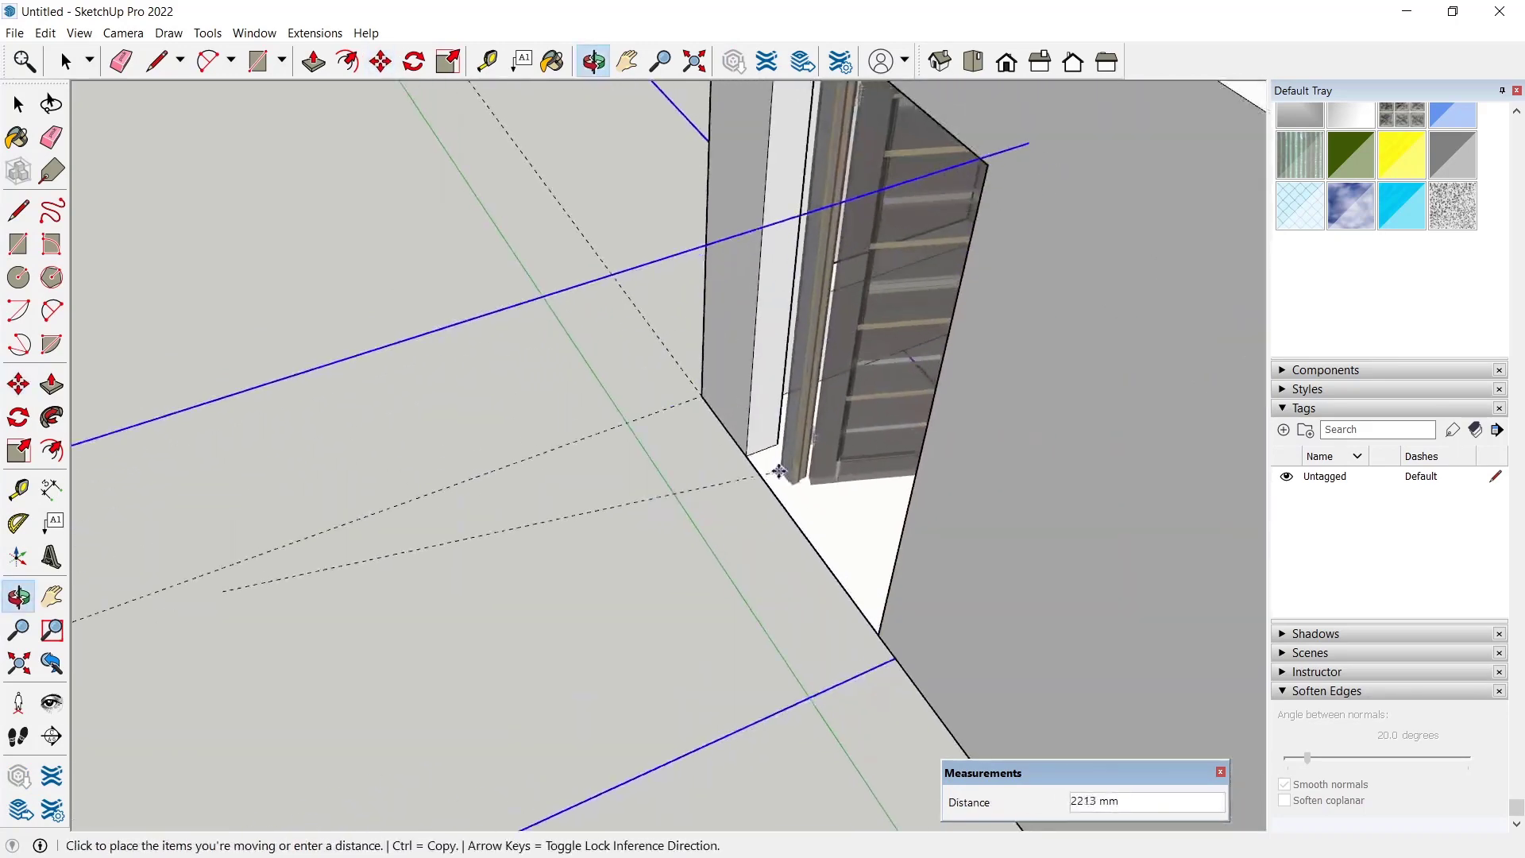
scroll(747, 452, up, 2)
click(752, 445)
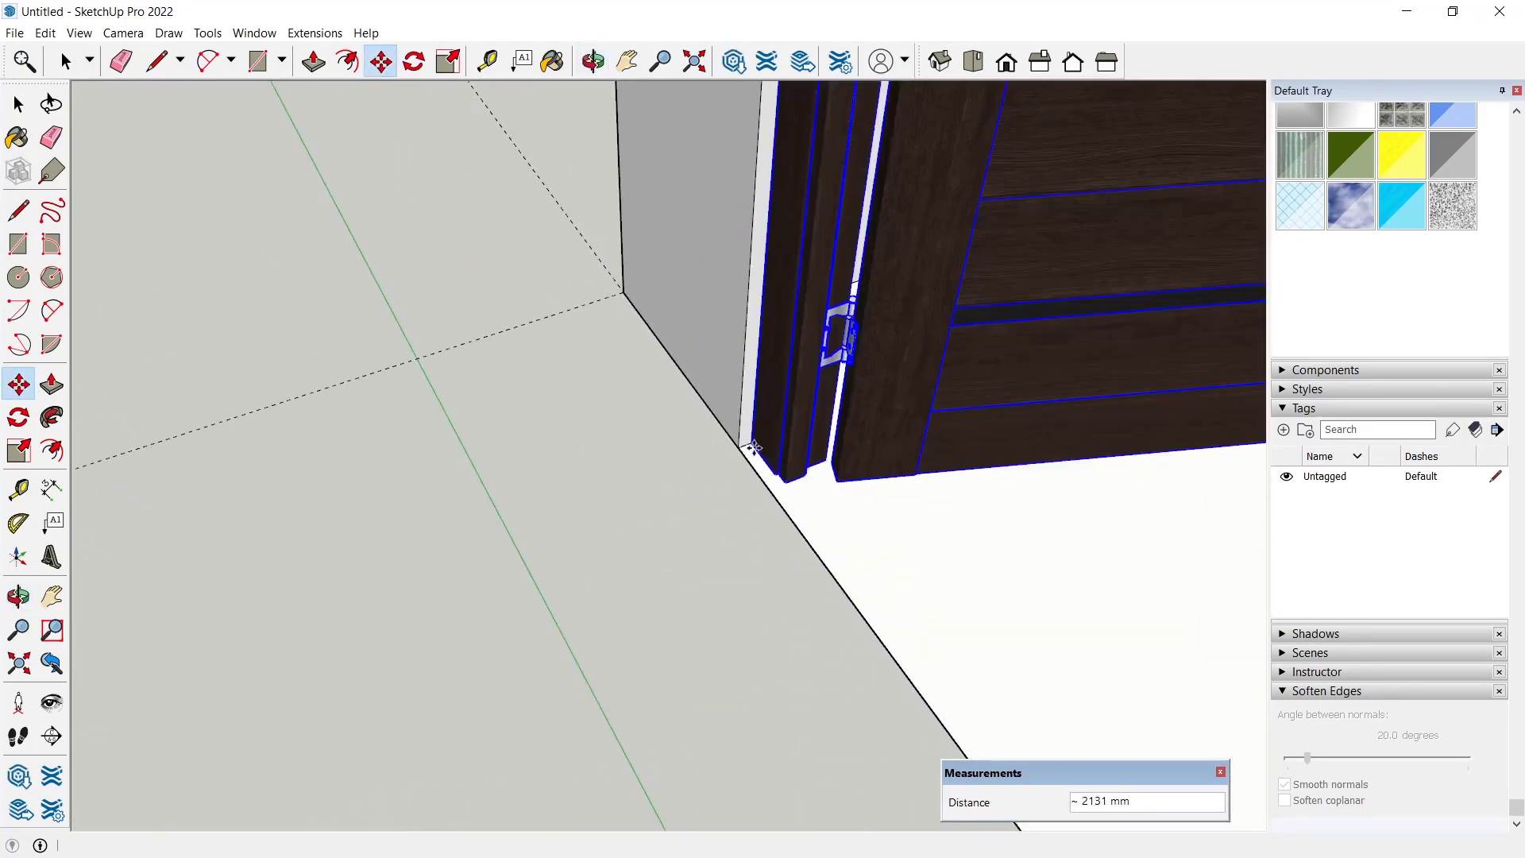
scroll(794, 548, down, 5)
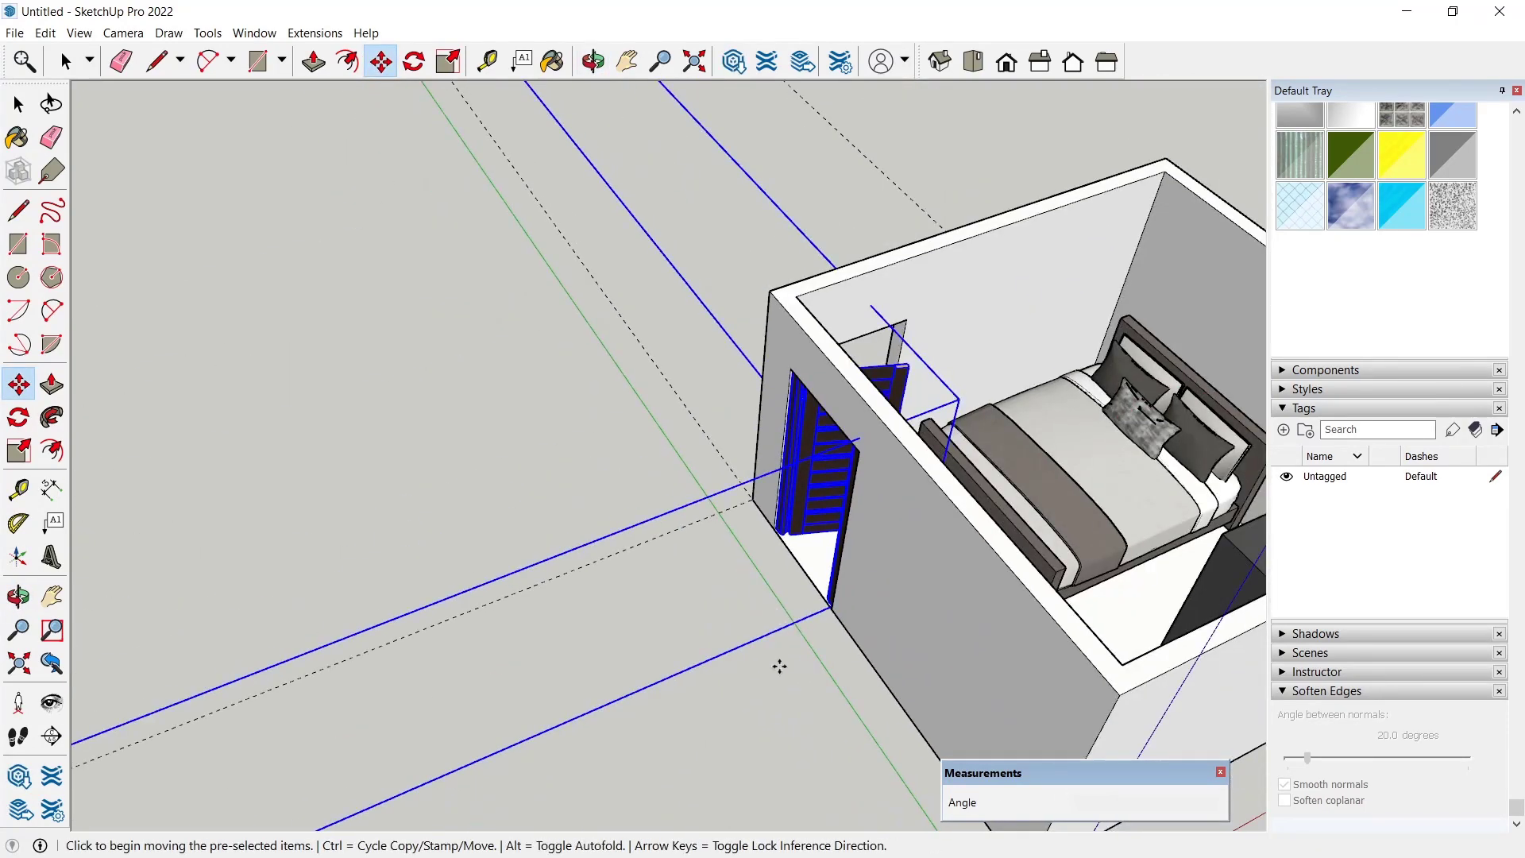
key(space)
click(789, 674)
scroll(852, 560, down, 4)
middle_drag(996, 548, 675, 535)
scroll(638, 535, up, 5)
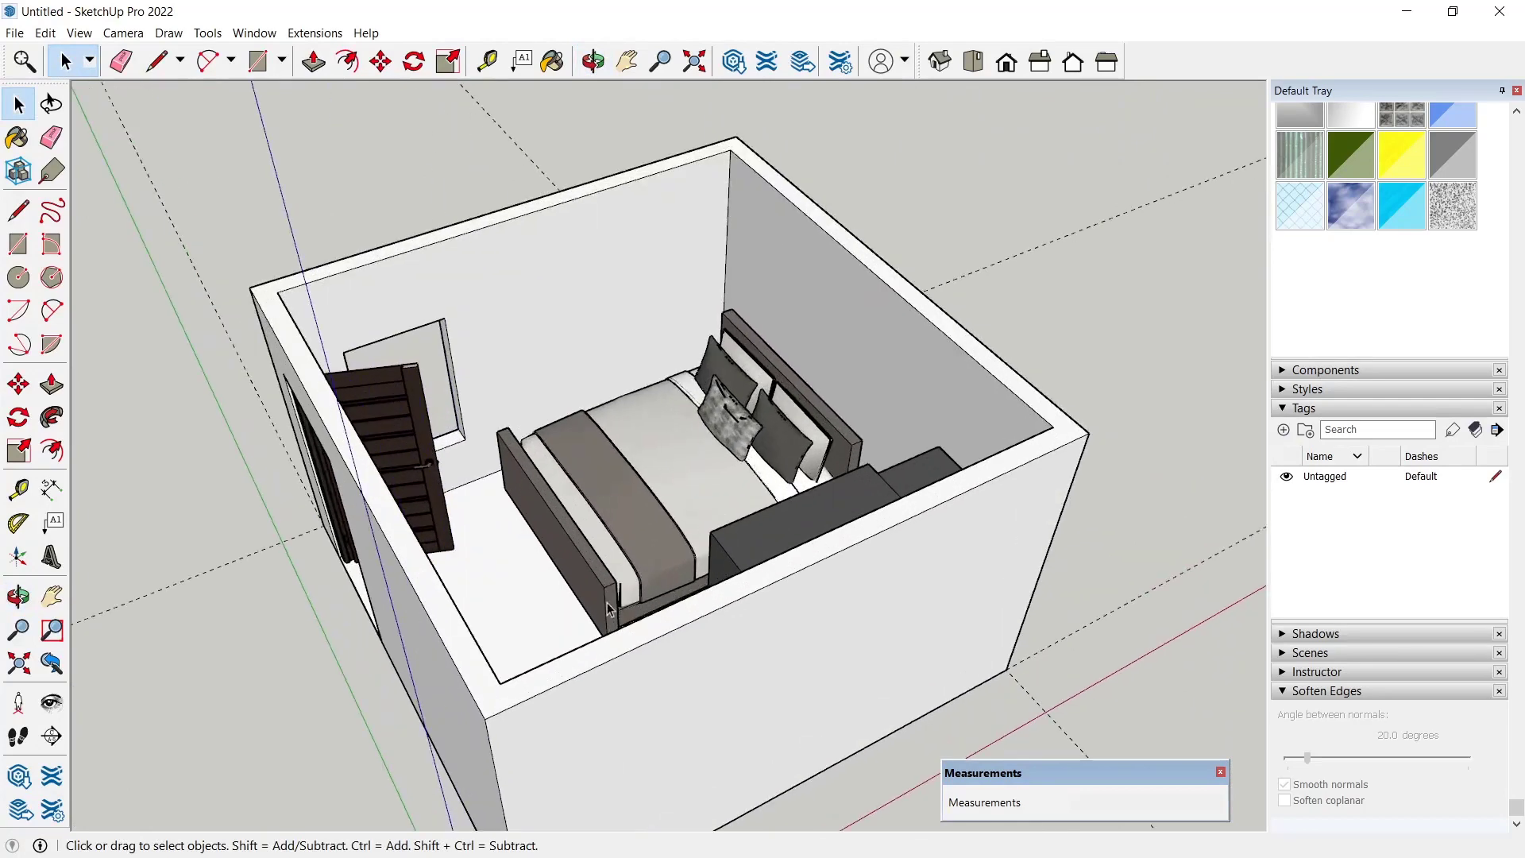
scroll(607, 609, down, 3)
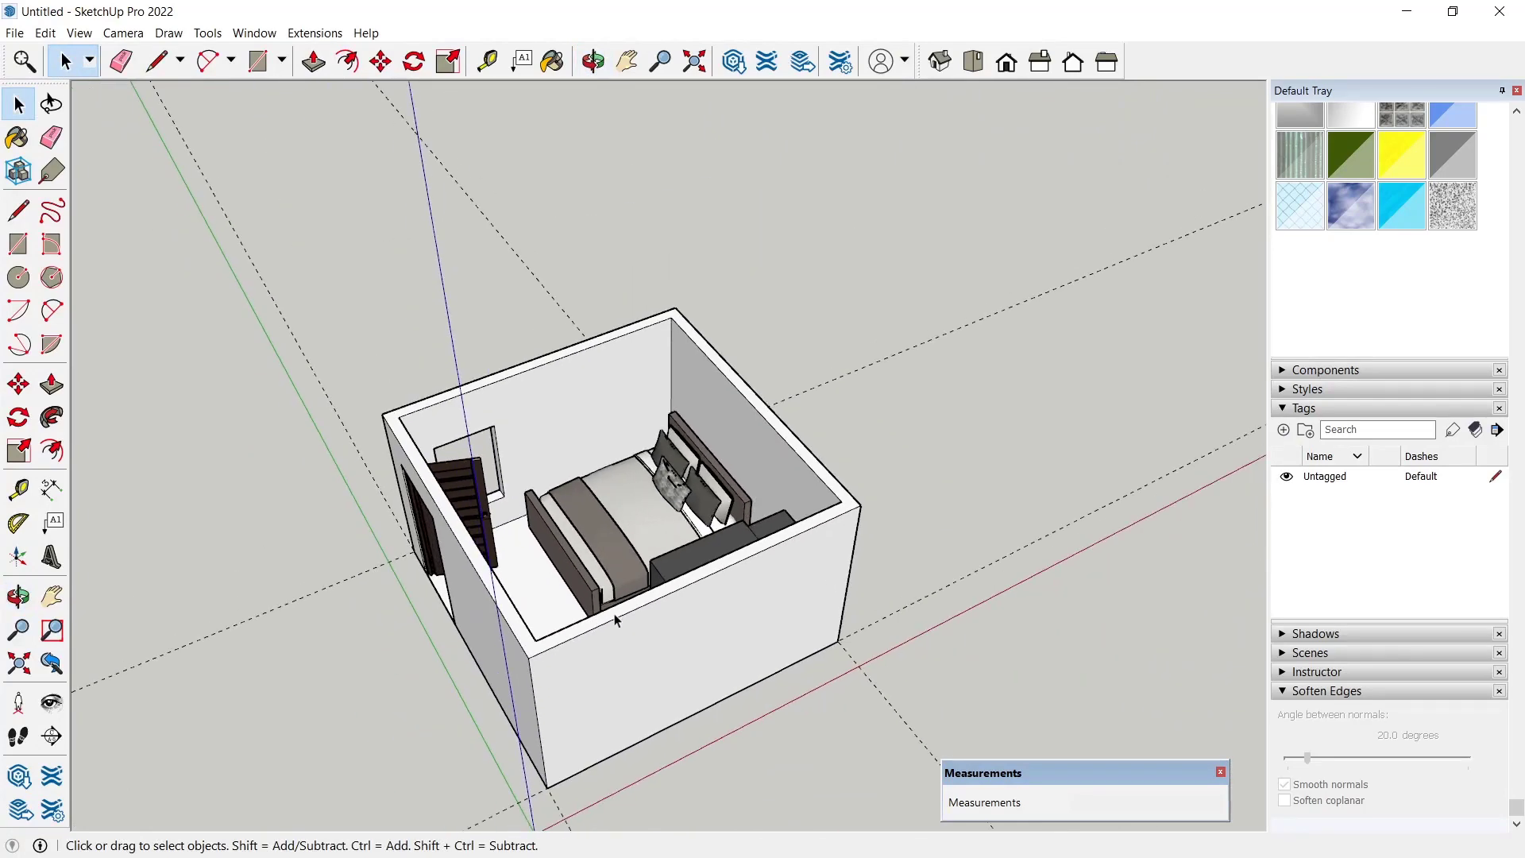
middle_drag(534, 601, 841, 445)
middle_drag(789, 623, 769, 573)
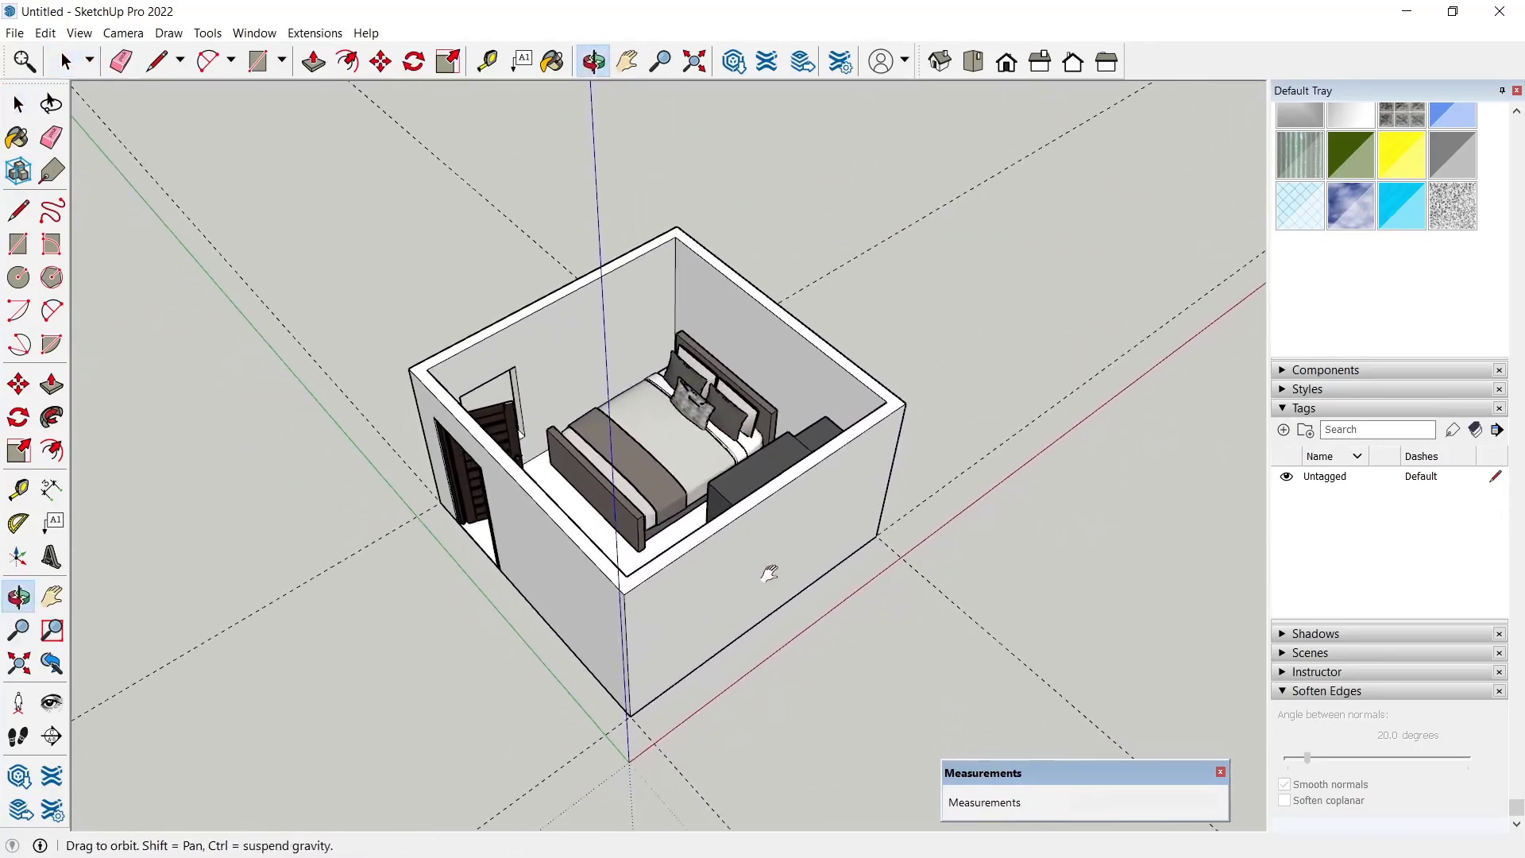